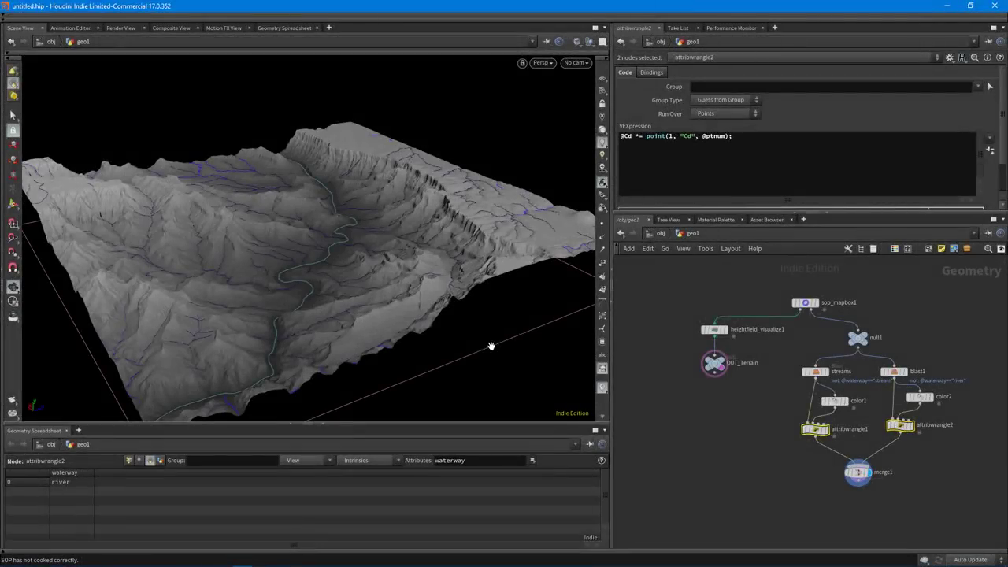
- Examine the example terrain with its river and stream curves from several angles, along with the sop_mapbox1 node that generates it
{"action": "left_click_drag", "start_coordinate": [463, 271], "coordinate": [350, 282]}
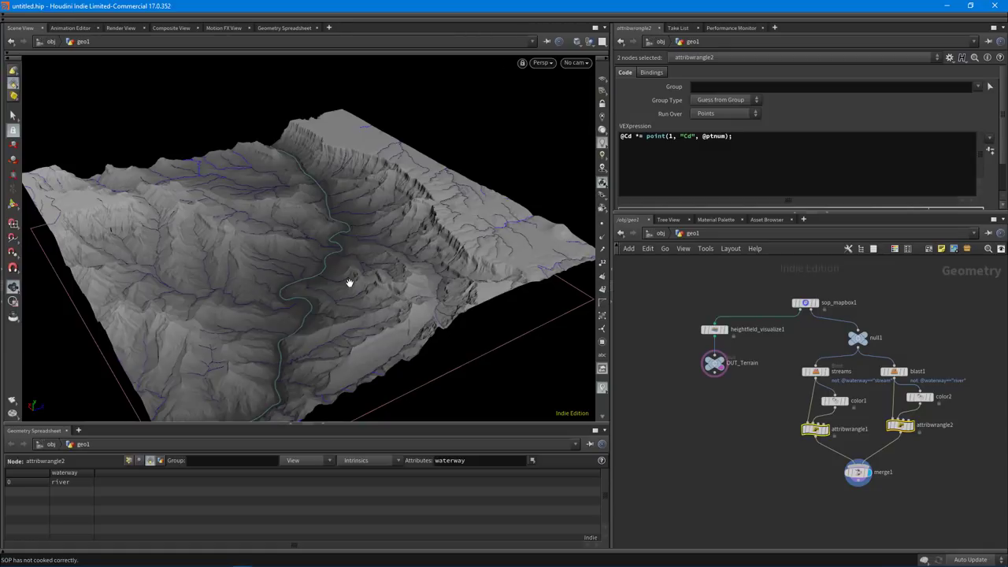
{"action": "left_click_drag", "start_coordinate": [339, 286], "coordinate": [373, 252]}
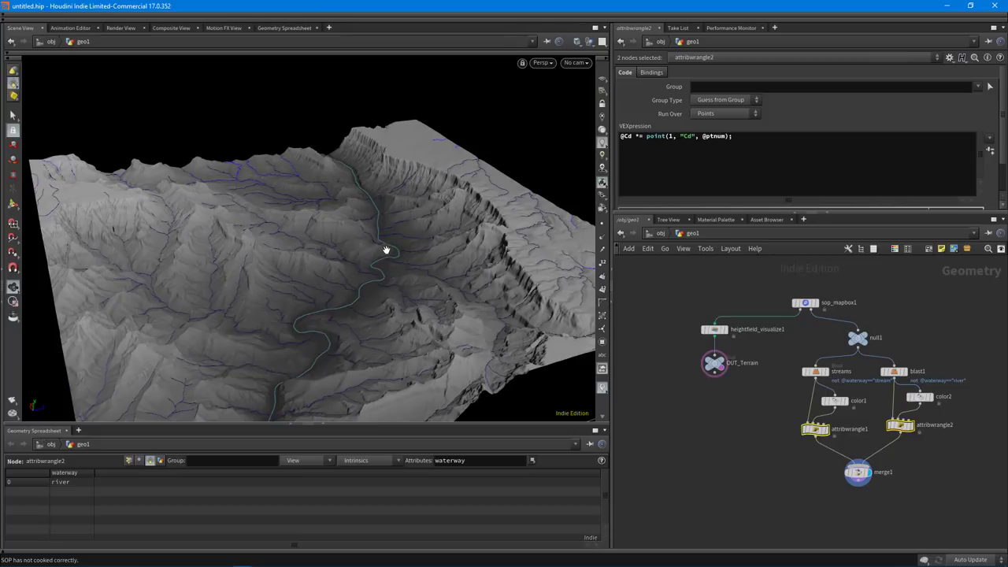
{"action": "left_click_drag", "start_coordinate": [323, 247], "coordinate": [389, 261]}
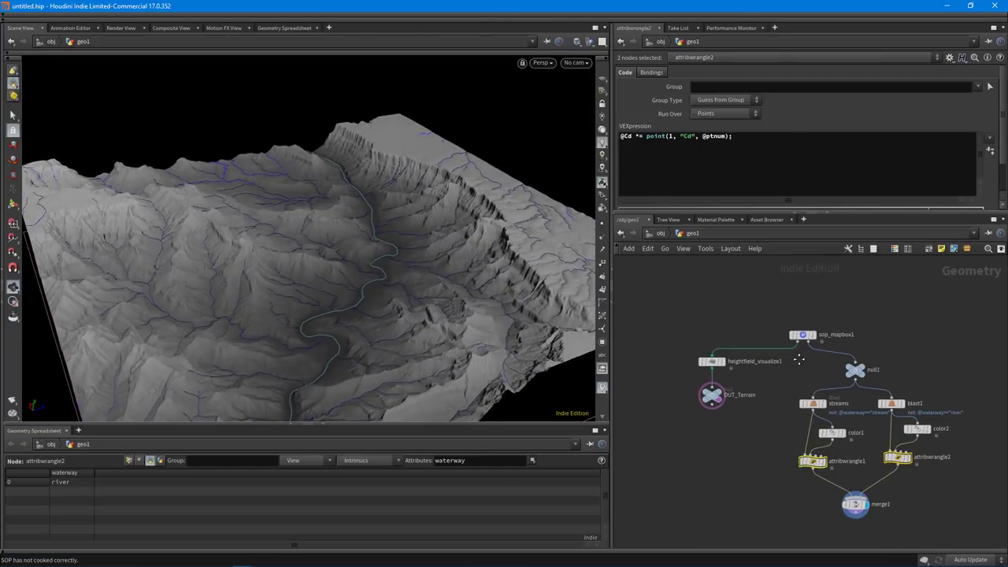
{"action": "scroll", "coordinate": [805, 327], "scroll_direction": "up", "scroll_amount": 6}
{"action": "left_click_drag", "start_coordinate": [700, 301], "coordinate": [855, 379]}
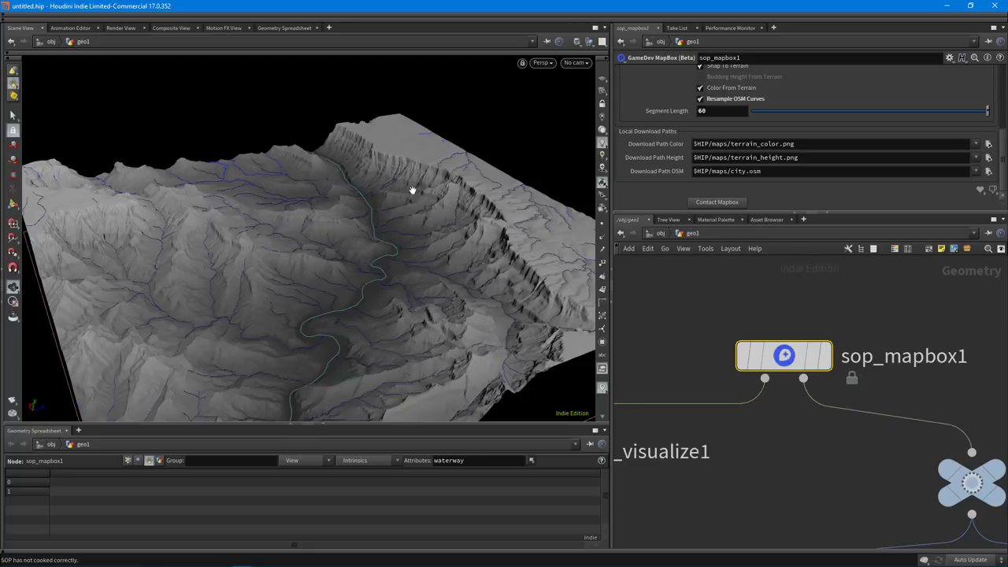
{"action": "left_click_drag", "start_coordinate": [480, 297], "coordinate": [364, 288]}
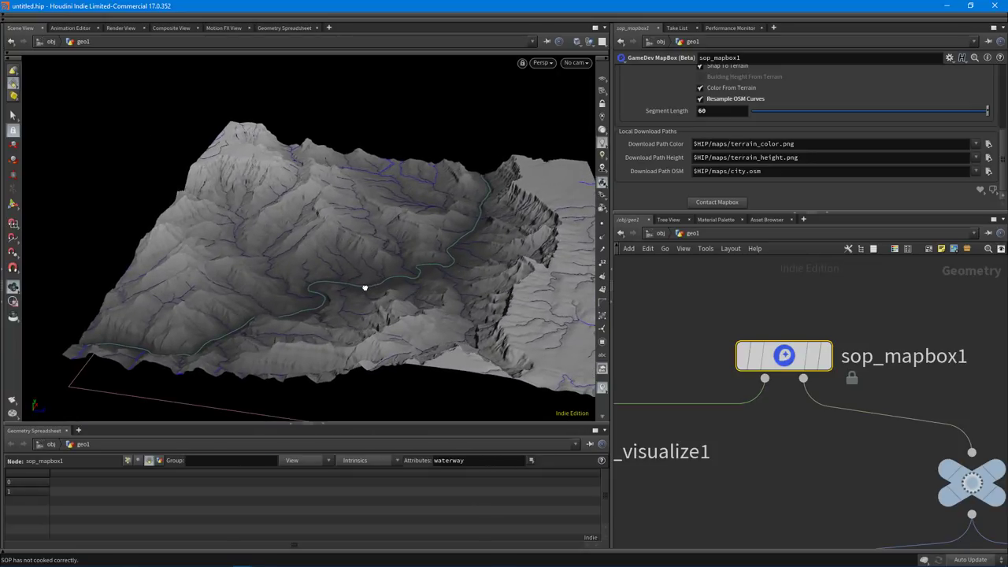
{"action": "left_click_drag", "start_coordinate": [353, 288], "coordinate": [234, 372]}
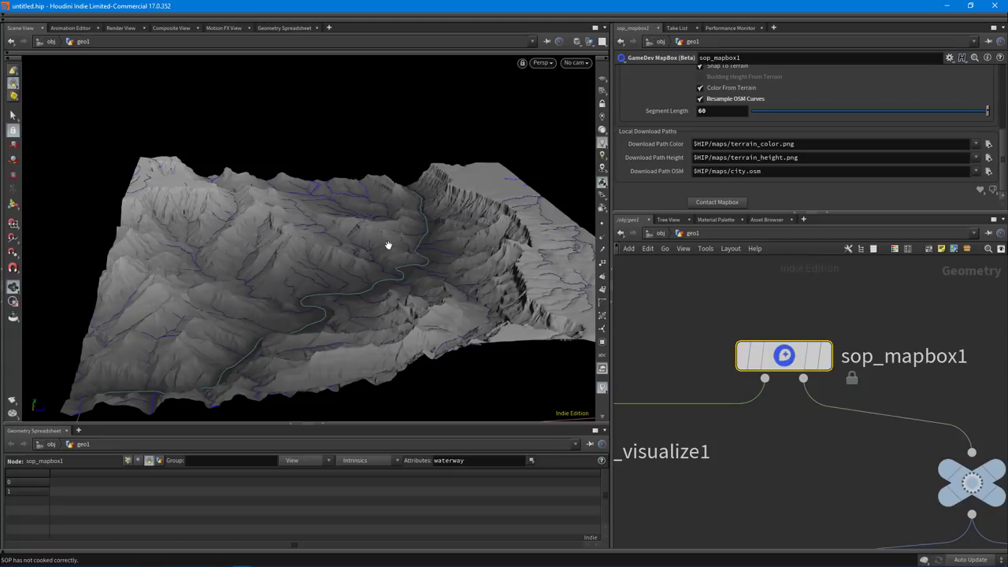
{"action": "left_click_drag", "start_coordinate": [208, 272], "coordinate": [178, 190]}
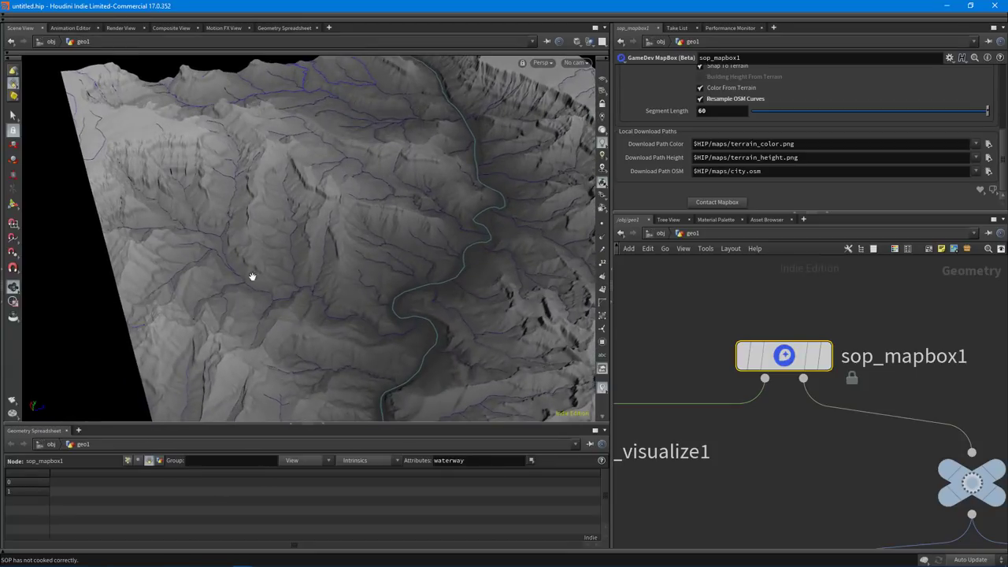
{"action": "left_click_drag", "start_coordinate": [409, 289], "coordinate": [394, 181]}
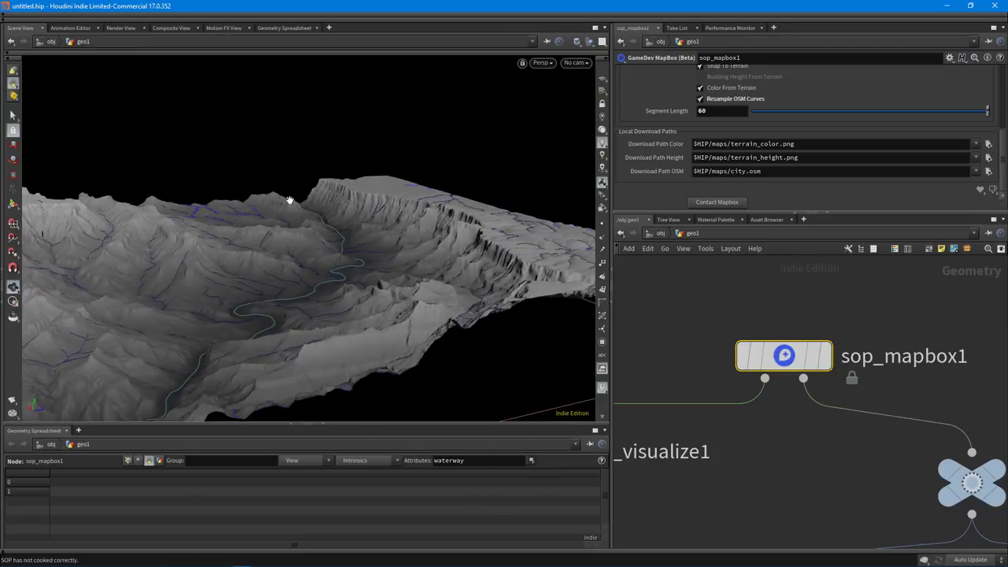
{"action": "left_click_drag", "start_coordinate": [435, 272], "coordinate": [386, 243]}
{"action": "left_click_drag", "start_coordinate": [353, 292], "coordinate": [198, 333]}
{"action": "left_click_drag", "start_coordinate": [385, 295], "coordinate": [363, 286]}
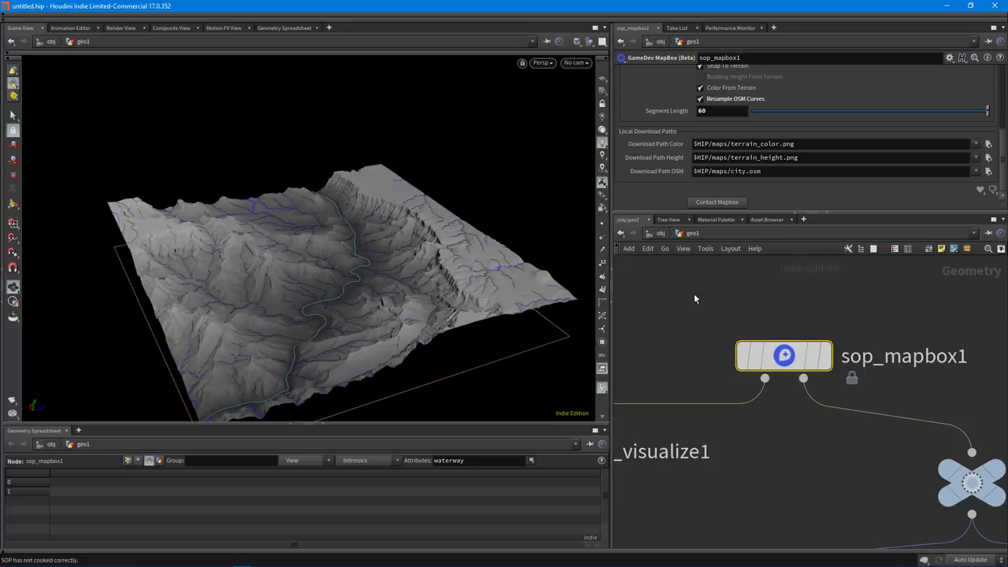
{"action": "left_click_drag", "start_coordinate": [796, 360], "coordinate": [770, 360]}
{"action": "middle_click_drag", "start_coordinate": [954, 385], "coordinate": [893, 363]}
{"action": "left_click_drag", "start_coordinate": [915, 445], "coordinate": [915, 421]}
{"action": "left_click_drag", "start_coordinate": [422, 249], "coordinate": [481, 254]}
{"action": "right_click_drag", "start_coordinate": [481, 254], "coordinate": [409, 255]}
{"action": "left_click_drag", "start_coordinate": [408, 255], "coordinate": [380, 277]}
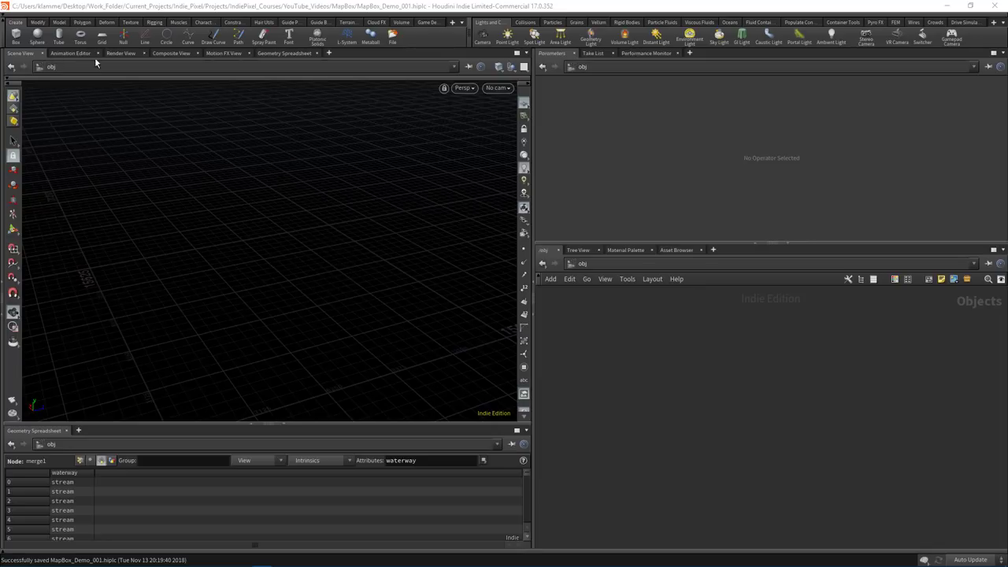
- Show the Game Development Toolset shelf and widen its shelf set to reveal all of its tools
{"action": "left_click", "coordinate": [427, 24]}
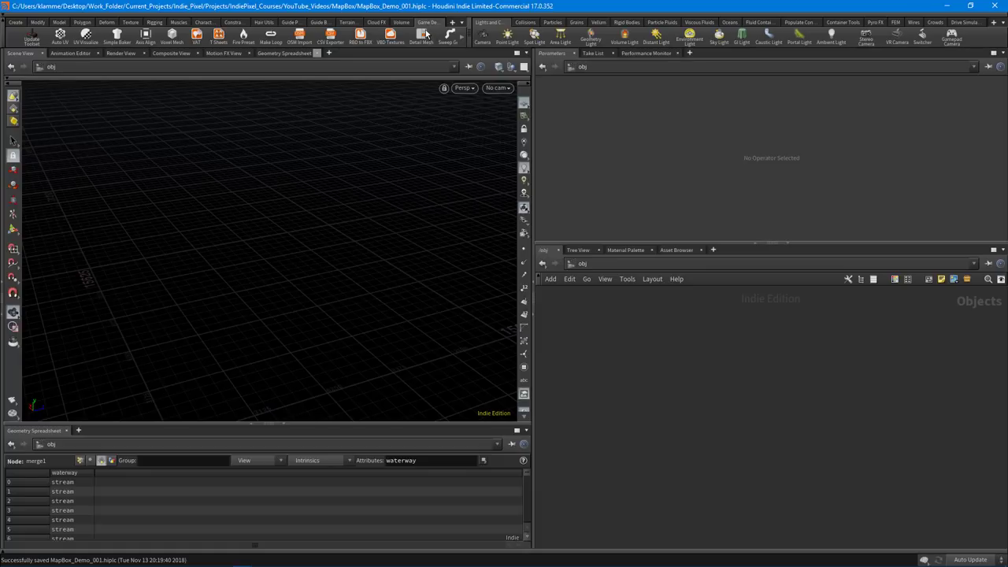
{"action": "left_click_drag", "start_coordinate": [471, 32], "coordinate": [663, 33]}
- Add a new empty shelf to the shelf set and make the Game Development Toolset shelf active again
{"action": "left_click", "coordinate": [653, 23]}
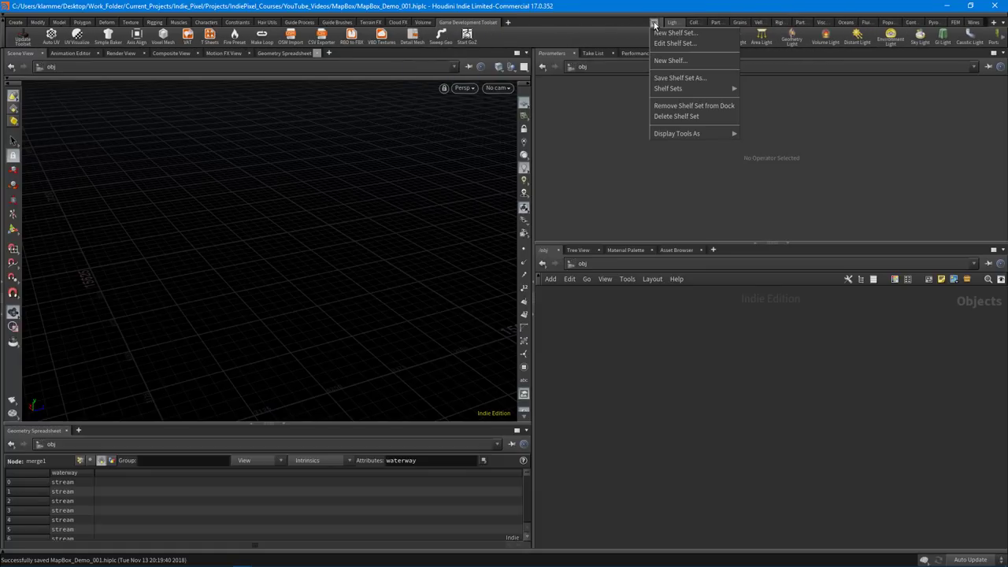
{"action": "mouse_move", "coordinate": [712, 89]}
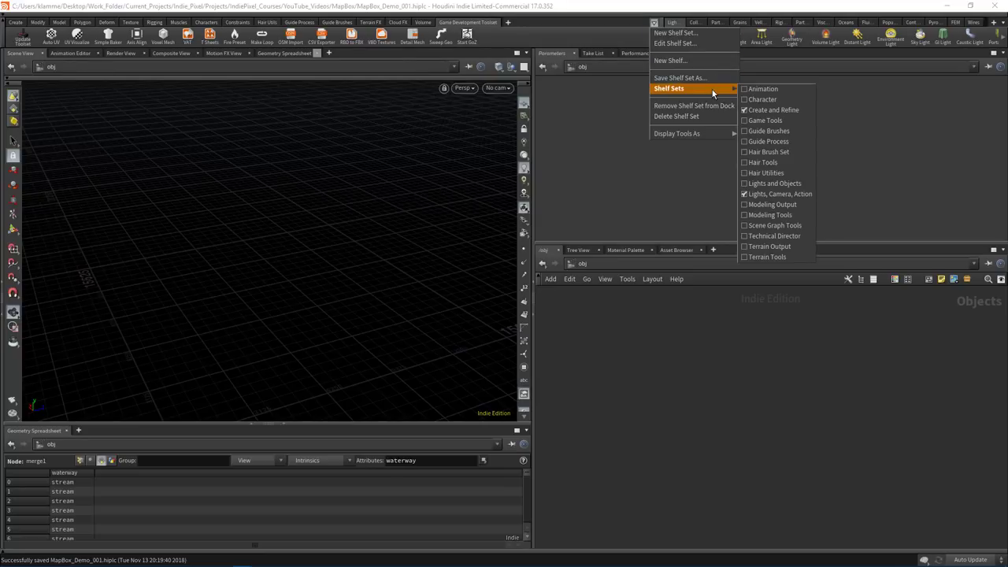
{"action": "left_click", "coordinate": [692, 61]}
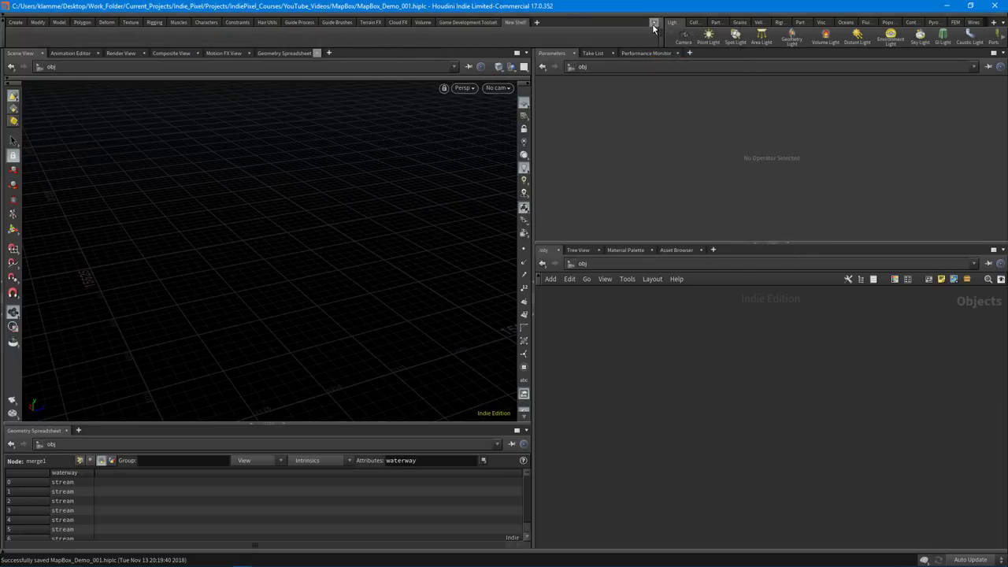
{"action": "left_click", "coordinate": [538, 24]}
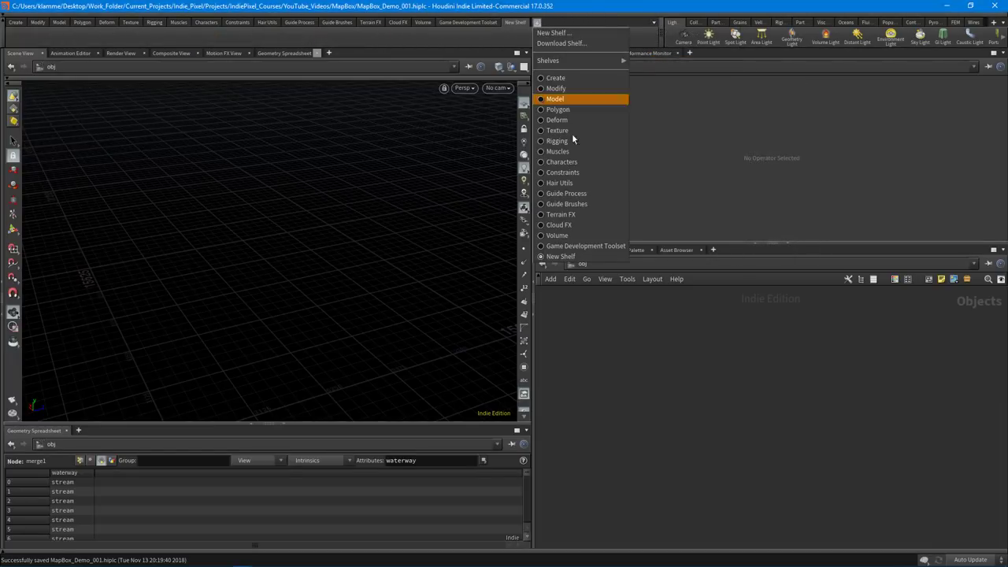
{"action": "left_click", "coordinate": [563, 247]}
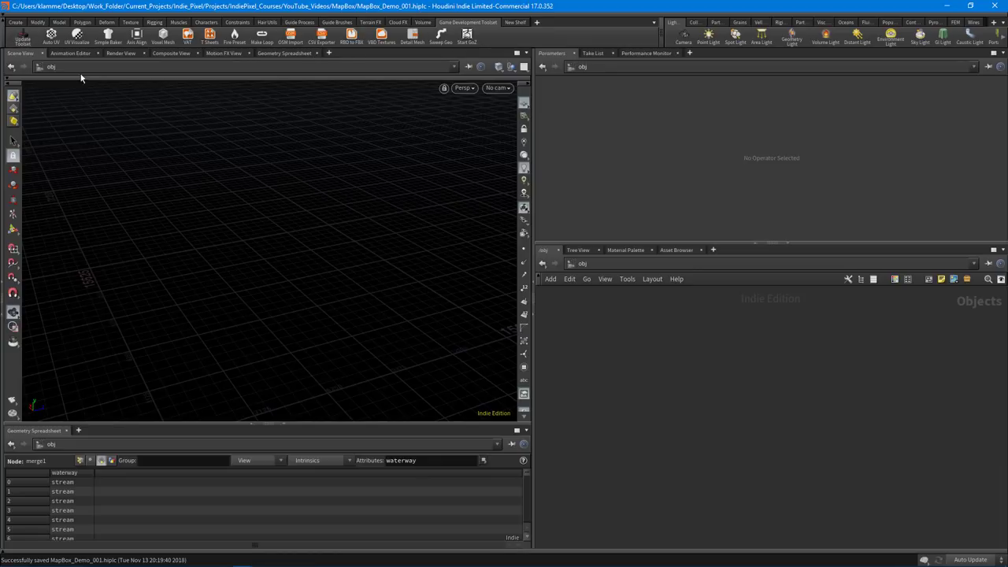
- Check the installed and available Game Development Toolset releases in the toolset updater, leaving the installation as it is
{"action": "left_click", "coordinate": [23, 45]}
{"action": "left_click_drag", "start_coordinate": [501, 233], "coordinate": [502, 214]}
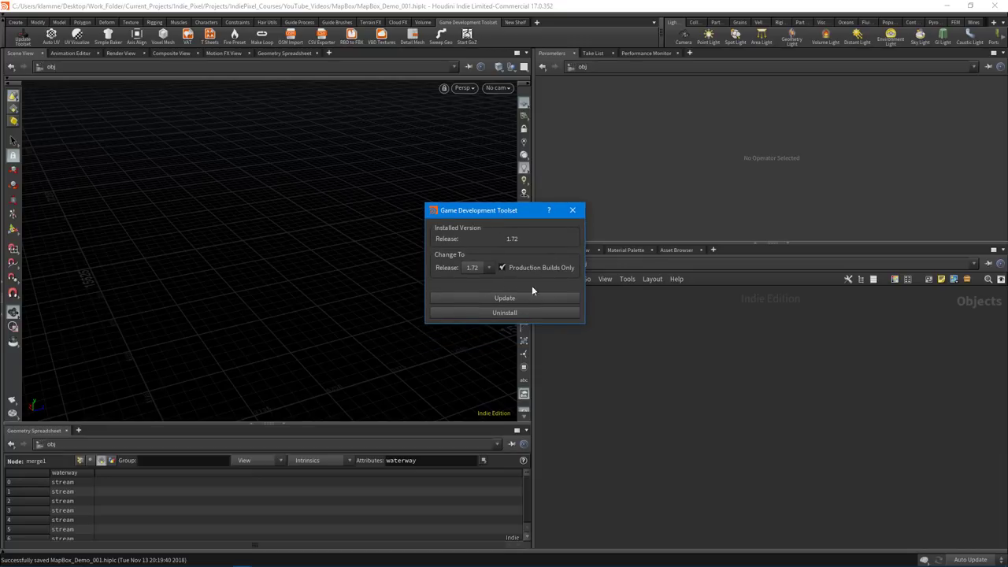
{"action": "left_click", "coordinate": [573, 210]}
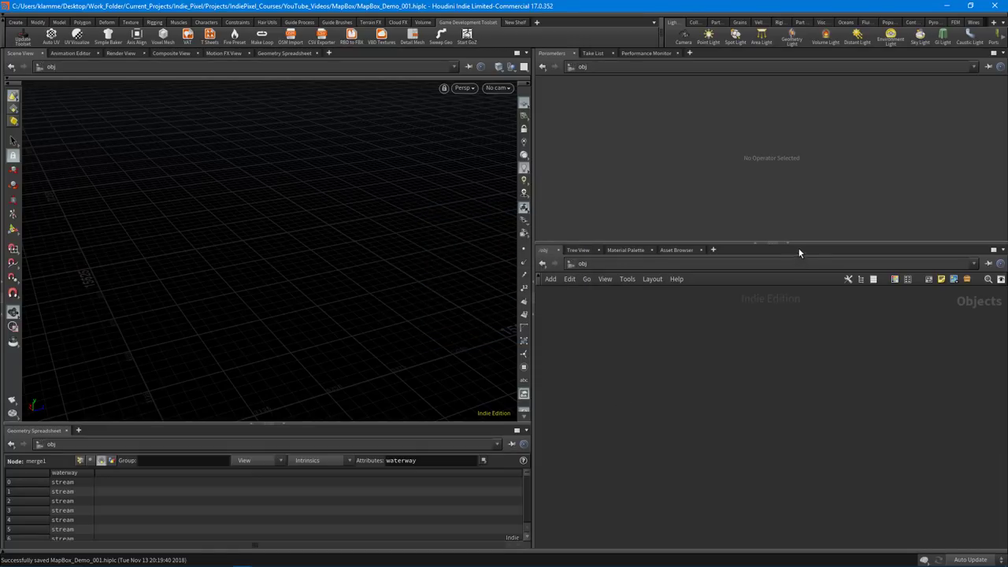
- Enlarge the network area, create a Geometry object at object level and name it Map_Box_Test
{"action": "left_click_drag", "start_coordinate": [801, 242], "coordinate": [805, 186]}
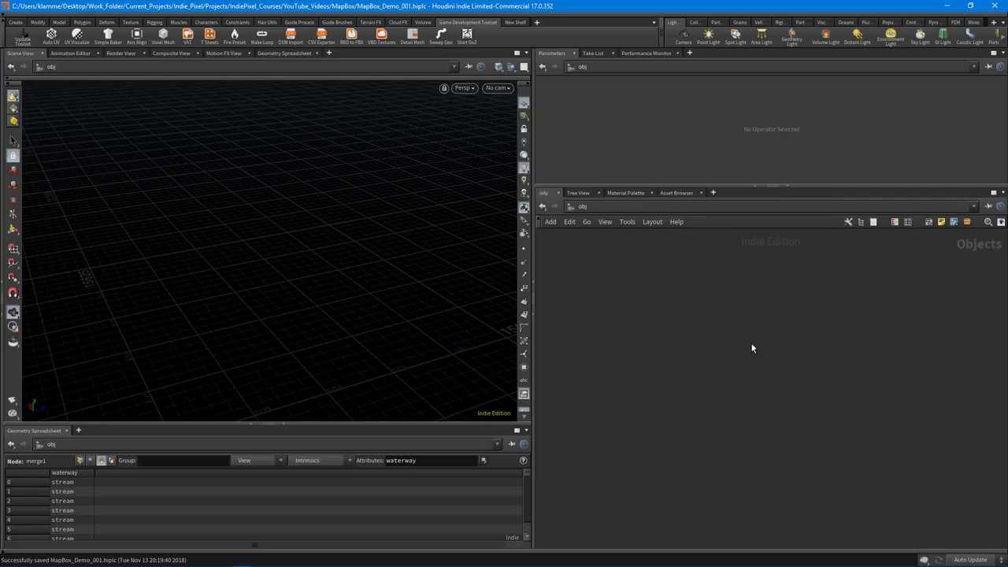
{"action": "key", "text": "Tab"}
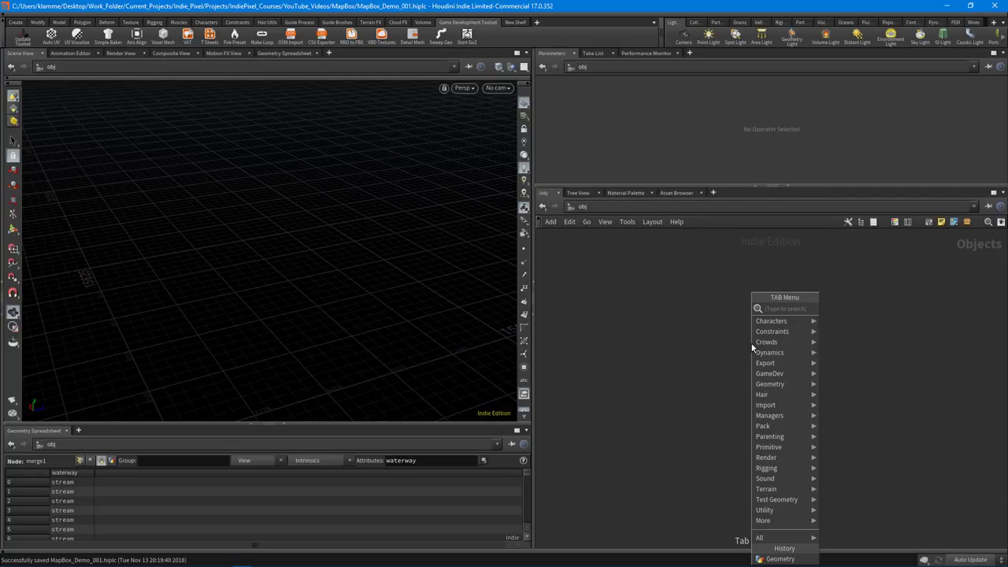
{"action": "type", "text": "geo"}
{"action": "key", "text": "Return"}
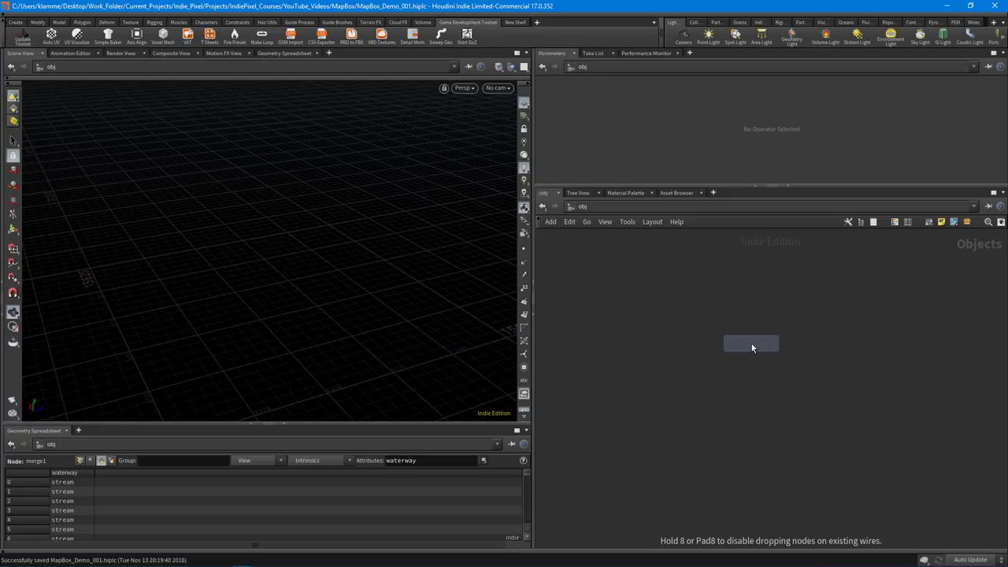
{"action": "left_click", "coordinate": [752, 343]}
{"action": "double_click", "coordinate": [795, 345]}
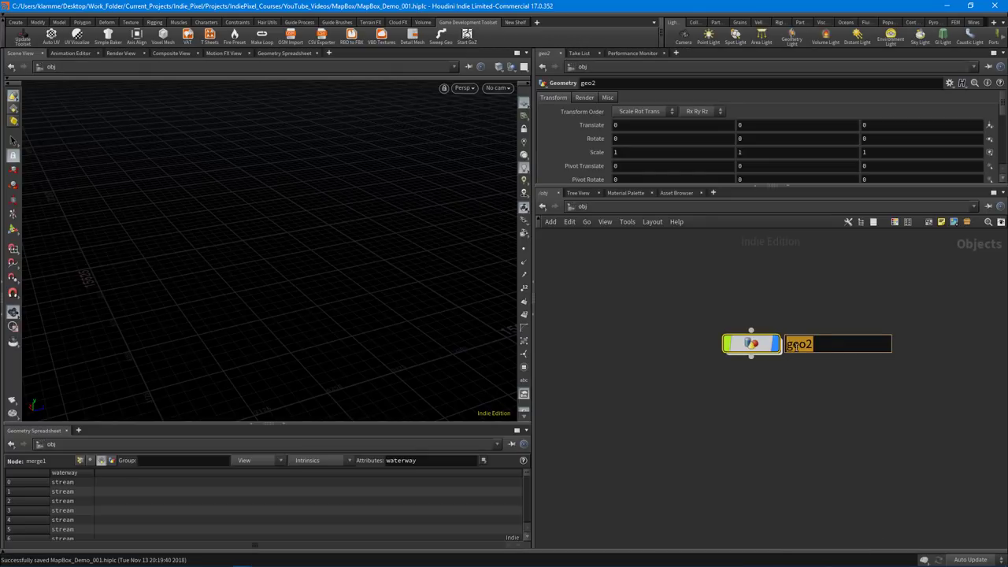
{"action": "type", "text": "Map_Box_Test"}
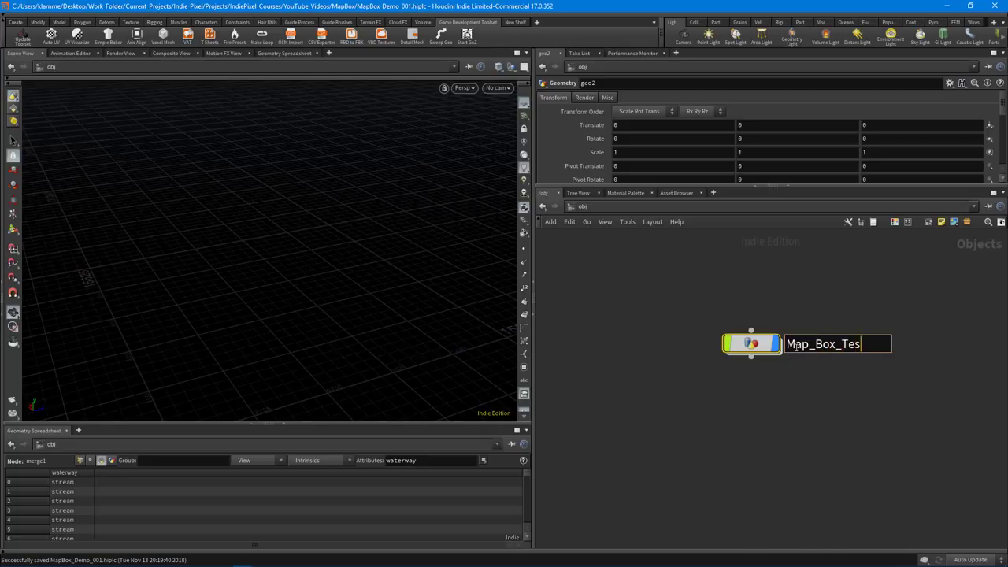
{"action": "key", "text": "Return"}
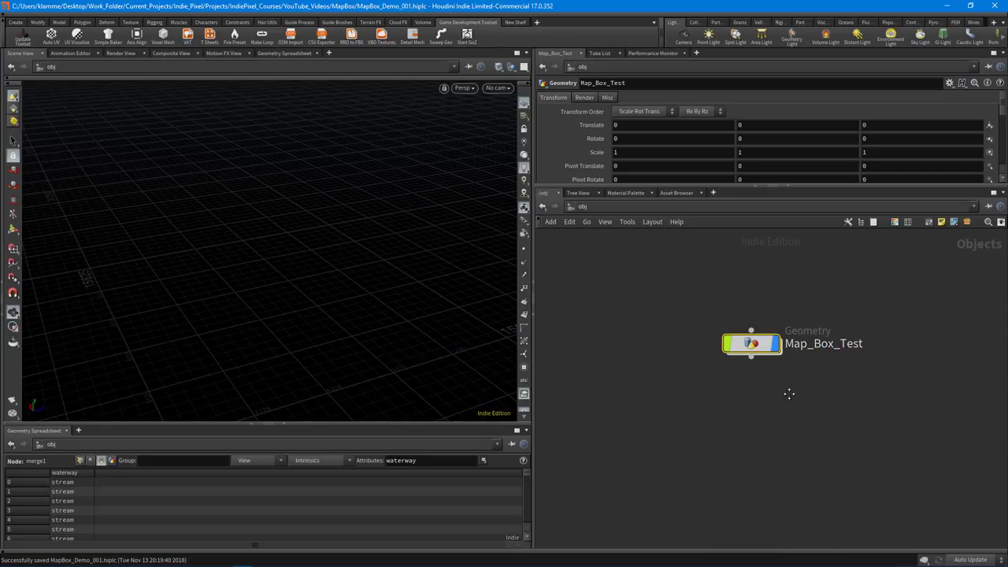
- Go inside the Map_Box_Test object and add a GameDev MapBox (Beta) node to its empty network
{"action": "middle_click_drag", "start_coordinate": [792, 391], "coordinate": [788, 408]}
{"action": "key", "text": "Return"}
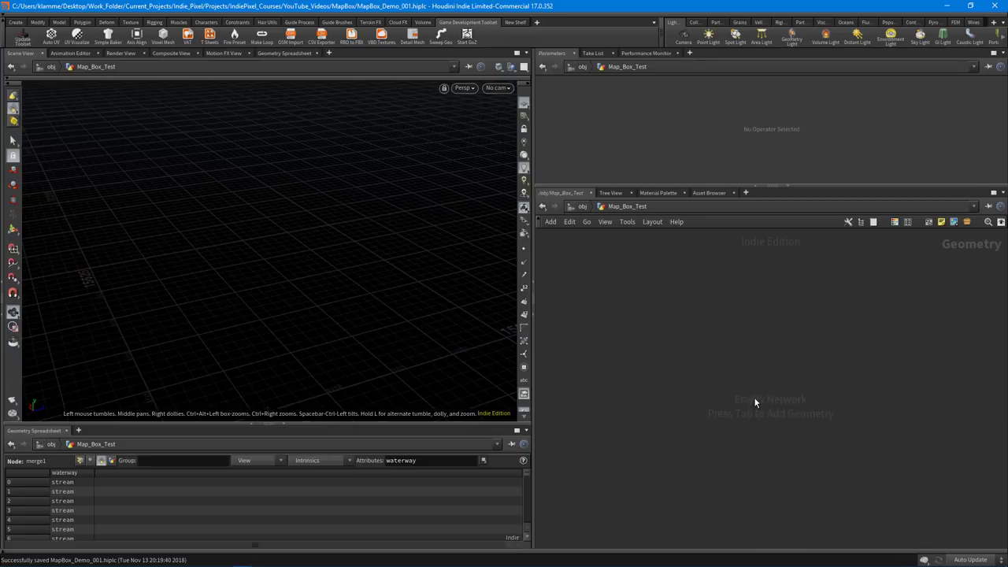
{"action": "key", "text": "Tab"}
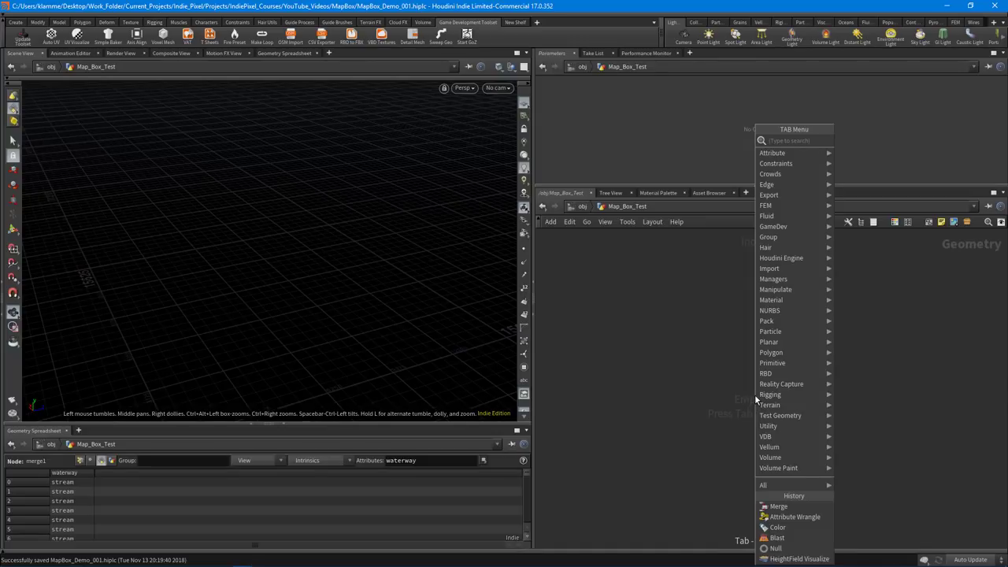
{"action": "type", "text": "Map"}
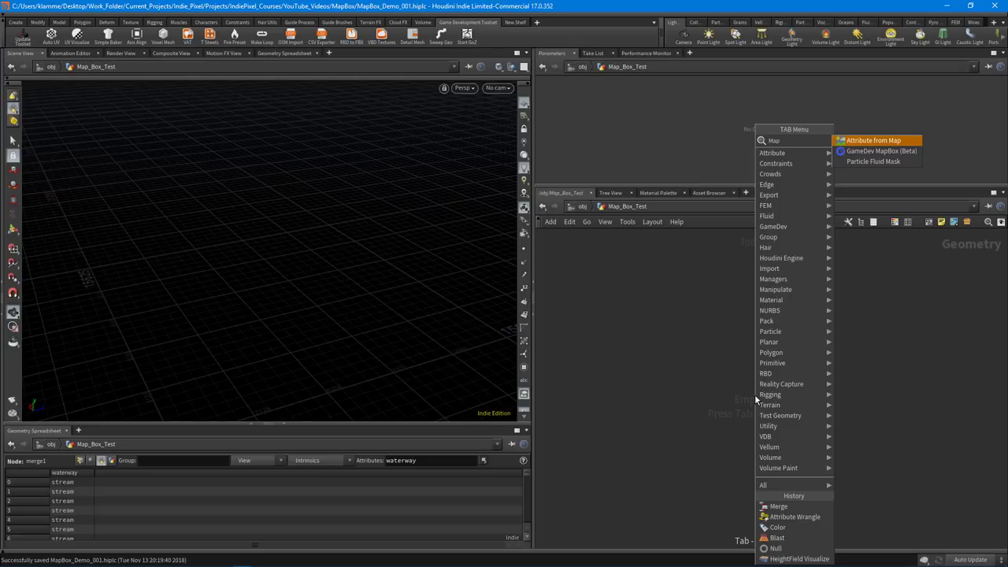
{"action": "key", "text": "Down"}
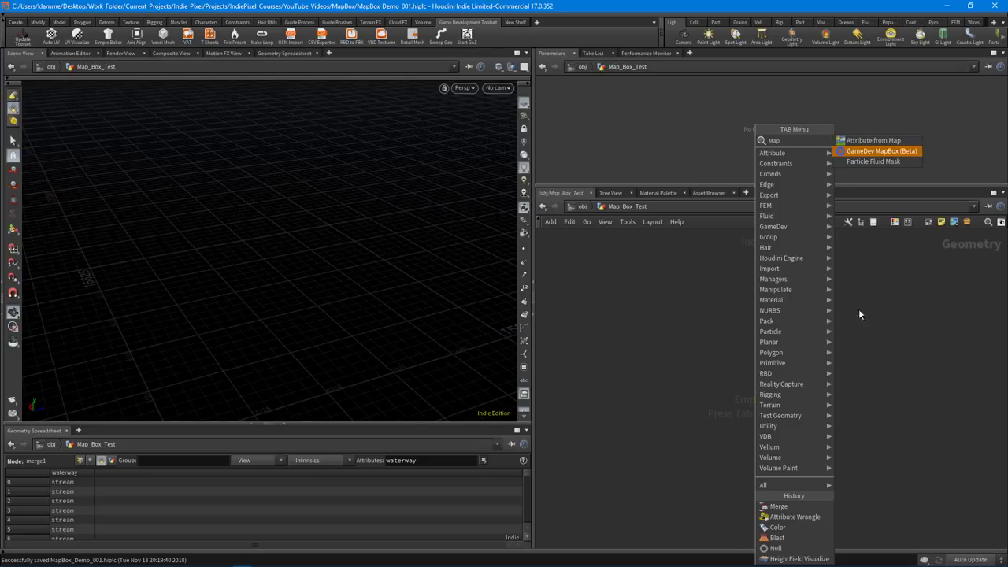
{"action": "left_click", "coordinate": [896, 151]}
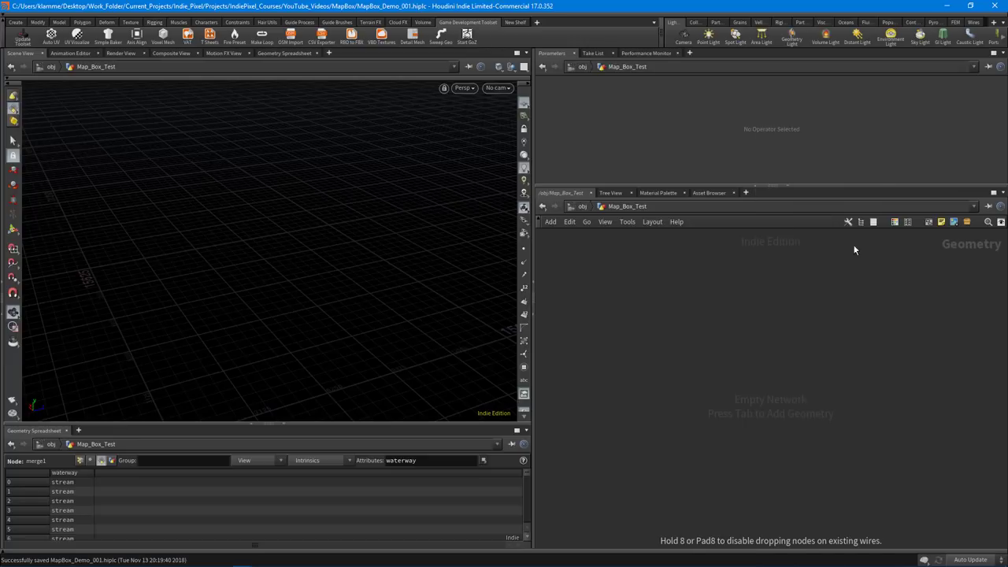
{"action": "left_click", "coordinate": [754, 362]}
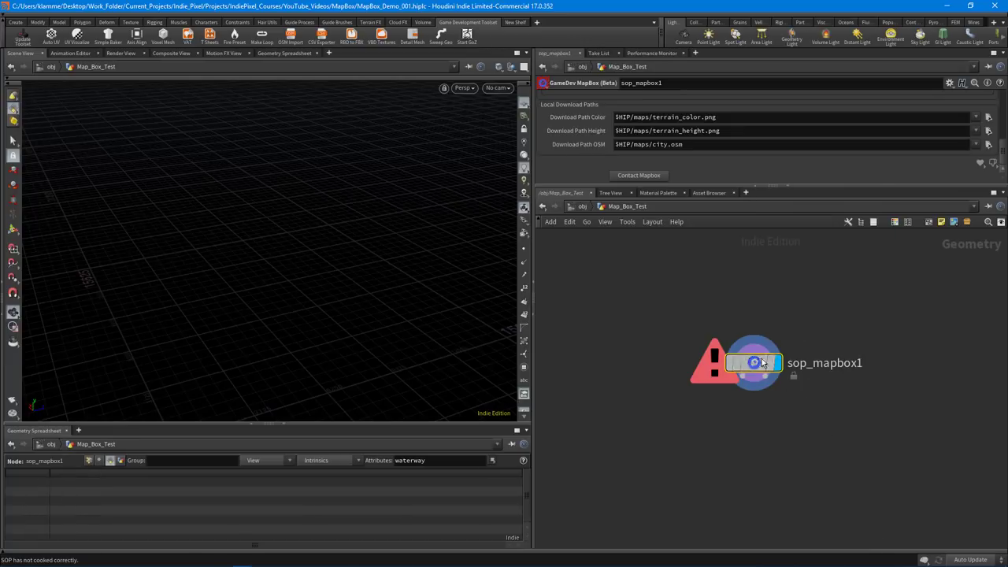
- Enlarge the parameter area and review the MapBox node's API key, base, OSM and local download path settings
{"action": "left_click_drag", "start_coordinate": [805, 187], "coordinate": [789, 342]}
{"action": "scroll", "coordinate": [798, 262], "scroll_direction": "up", "scroll_amount": 2}
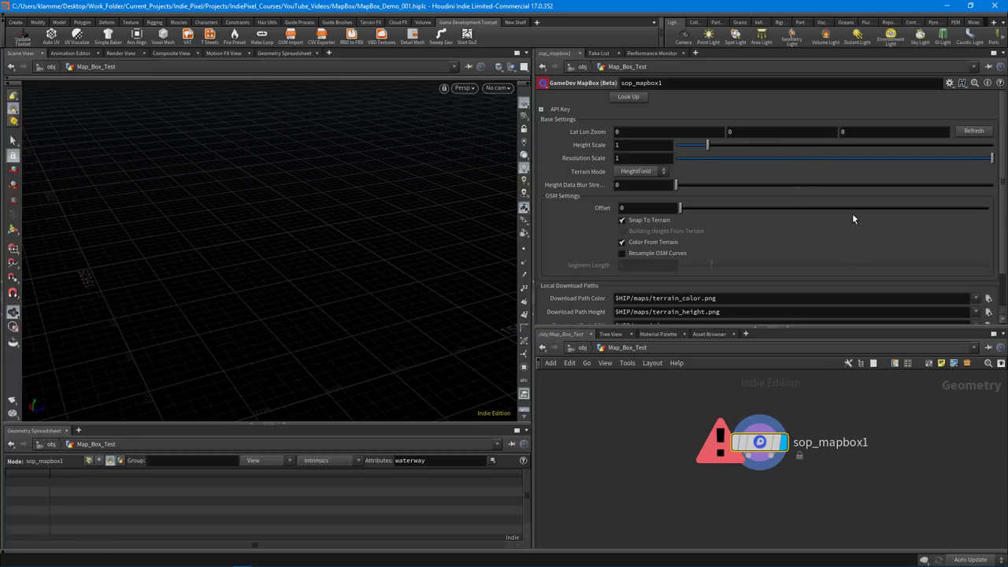
{"action": "scroll", "coordinate": [853, 222], "scroll_direction": "down", "scroll_amount": 2}
{"action": "scroll", "coordinate": [853, 223], "scroll_direction": "up", "scroll_amount": 2}
{"action": "scroll", "coordinate": [827, 220], "scroll_direction": "down", "scroll_amount": 2}
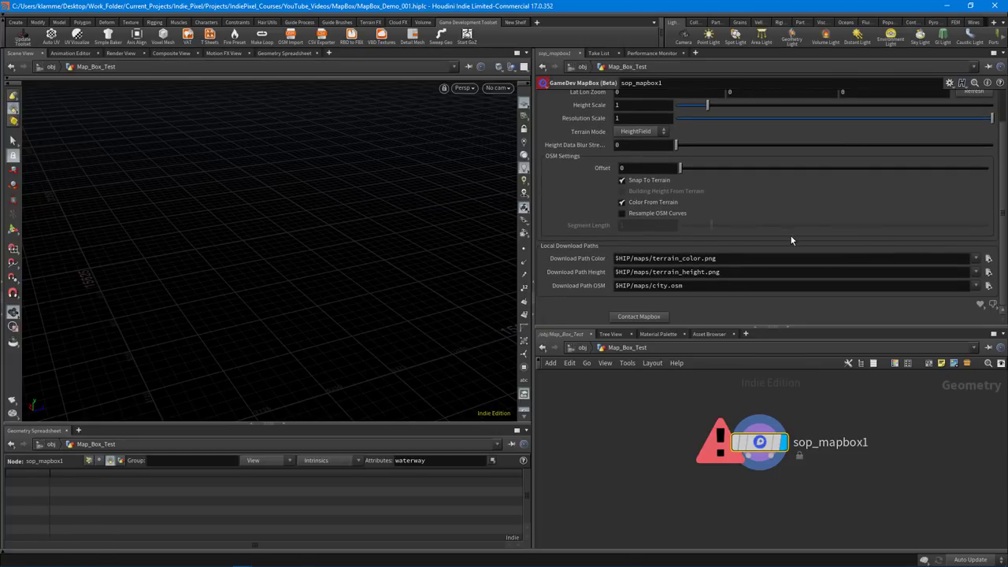
{"action": "scroll", "coordinate": [791, 237], "scroll_direction": "up", "scroll_amount": 2}
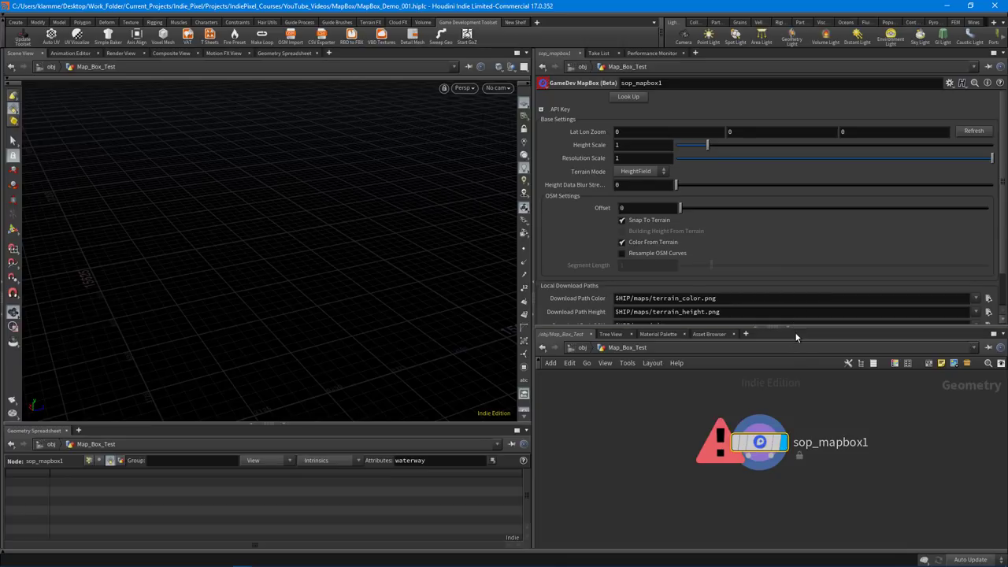
{"action": "left_click_drag", "start_coordinate": [797, 328], "coordinate": [797, 356]}
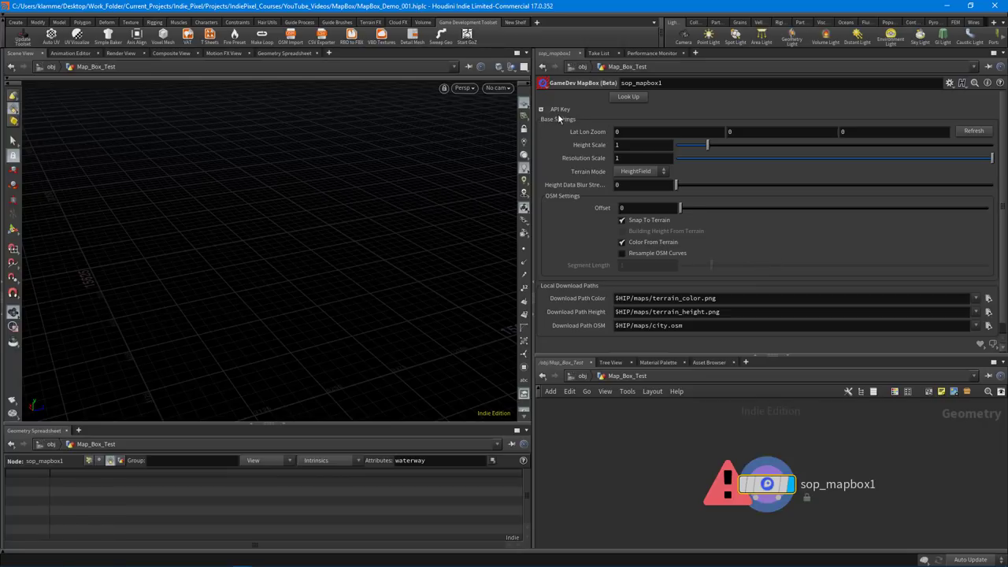
{"action": "left_click_drag", "start_coordinate": [770, 490], "coordinate": [773, 463]}
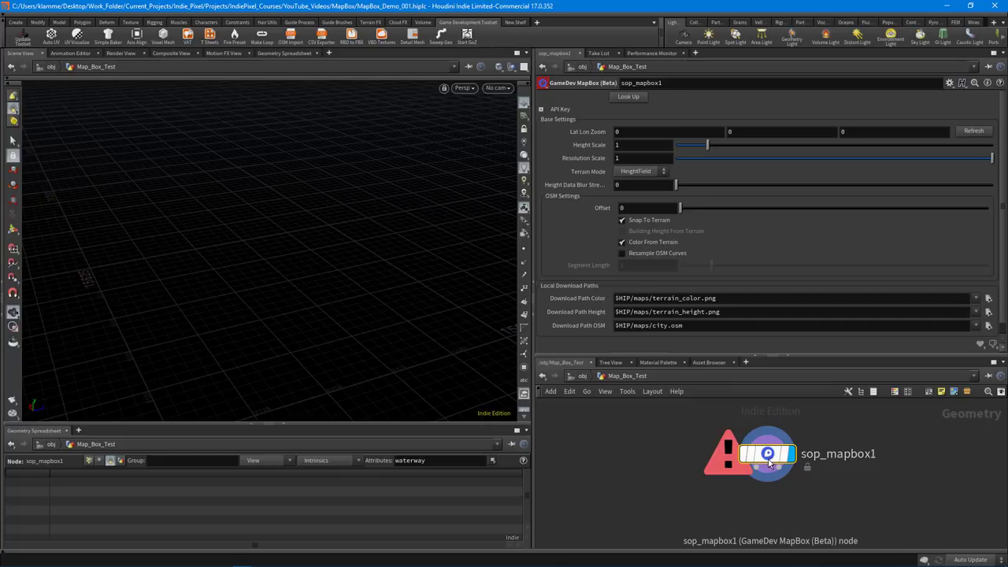
- Switch to the Firefox browser, check the free usage limits on Mapbox's pricing page and return to the Mapbox home page
{"action": "mouse_move", "coordinate": [436, 563]}
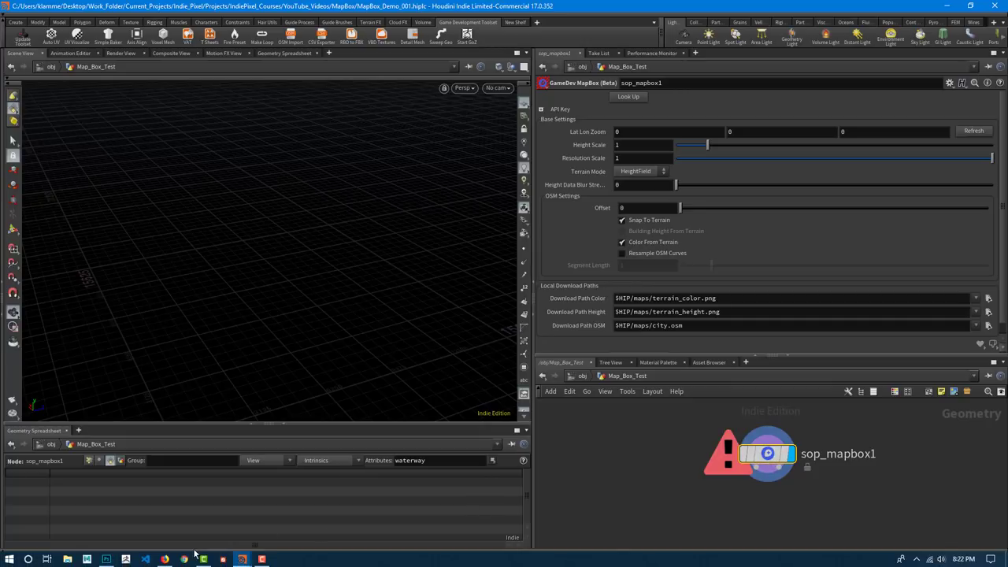
{"action": "left_click", "coordinate": [165, 558]}
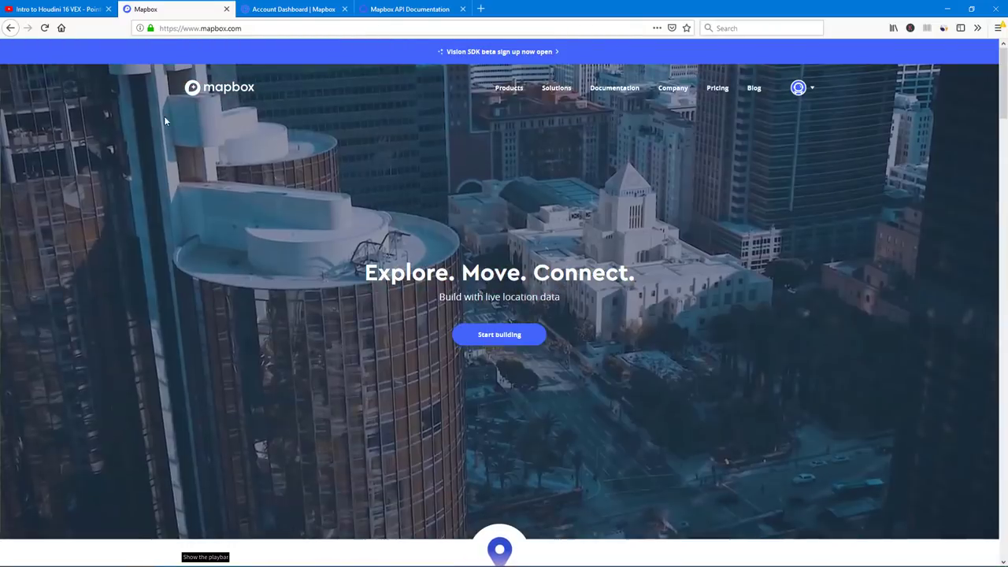
{"action": "left_click", "coordinate": [167, 28]}
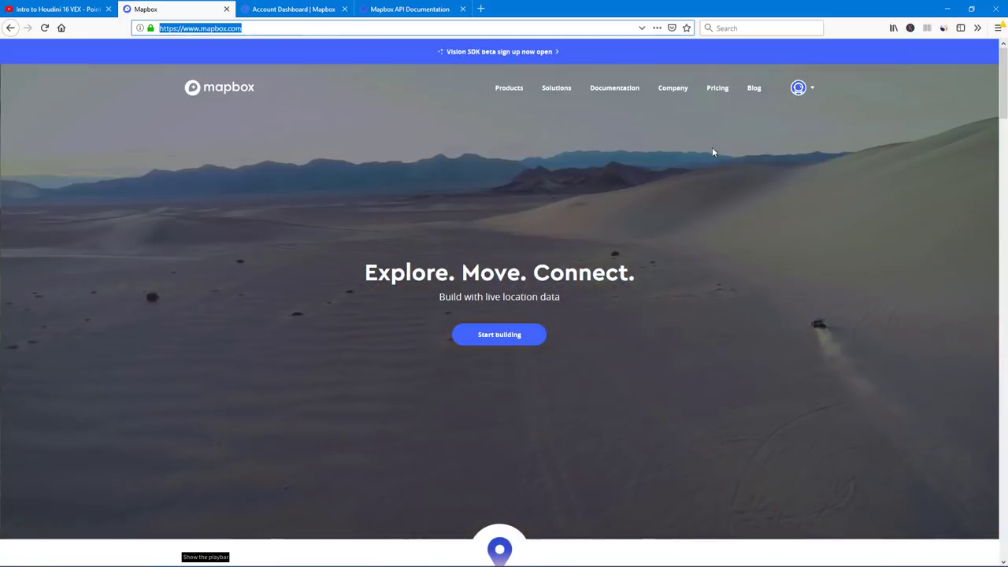
{"action": "left_click", "coordinate": [713, 91]}
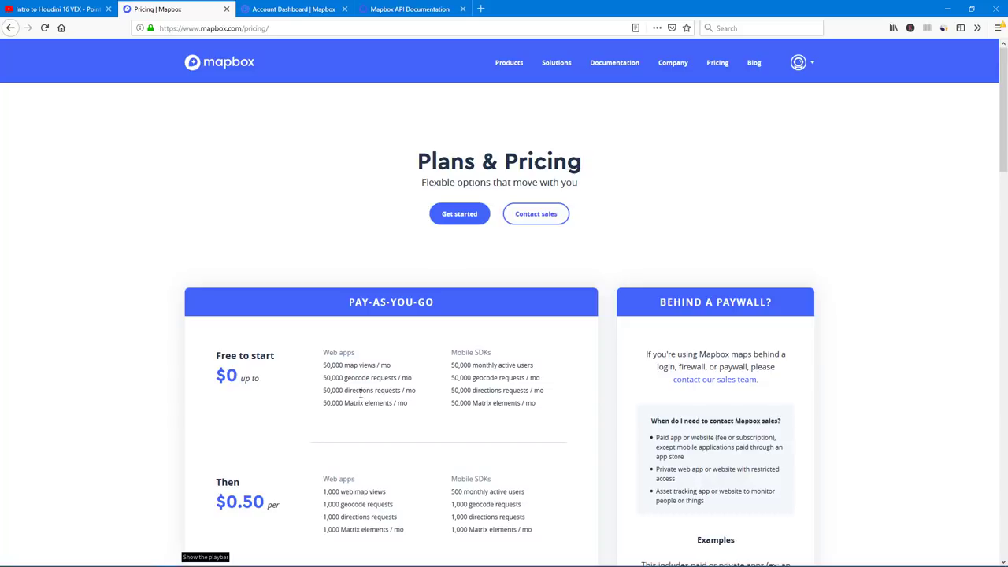
{"action": "left_click_drag", "start_coordinate": [546, 404], "coordinate": [202, 365]}
{"action": "left_click", "coordinate": [272, 415]}
{"action": "left_click", "coordinate": [213, 66]}
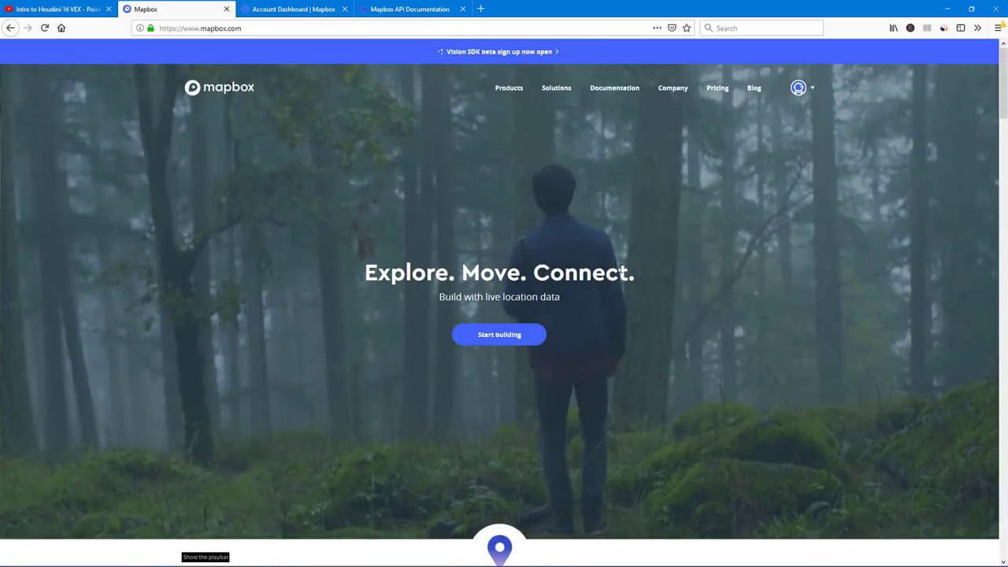
- Go to the Mapbox account dashboard and copy the default public access token
{"action": "left_click", "coordinate": [269, 8]}
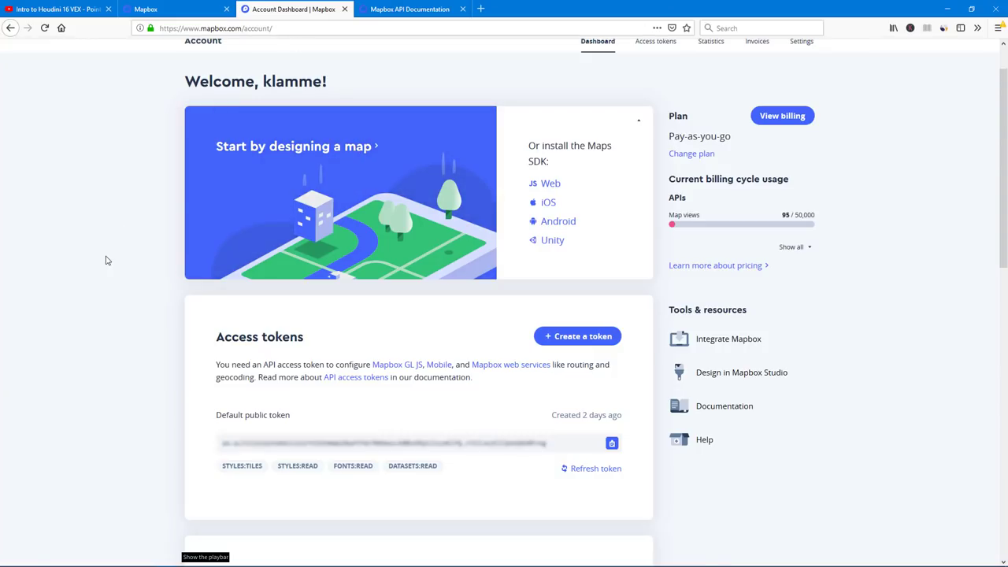
{"action": "scroll", "coordinate": [110, 279], "scroll_direction": "down", "scroll_amount": 1}
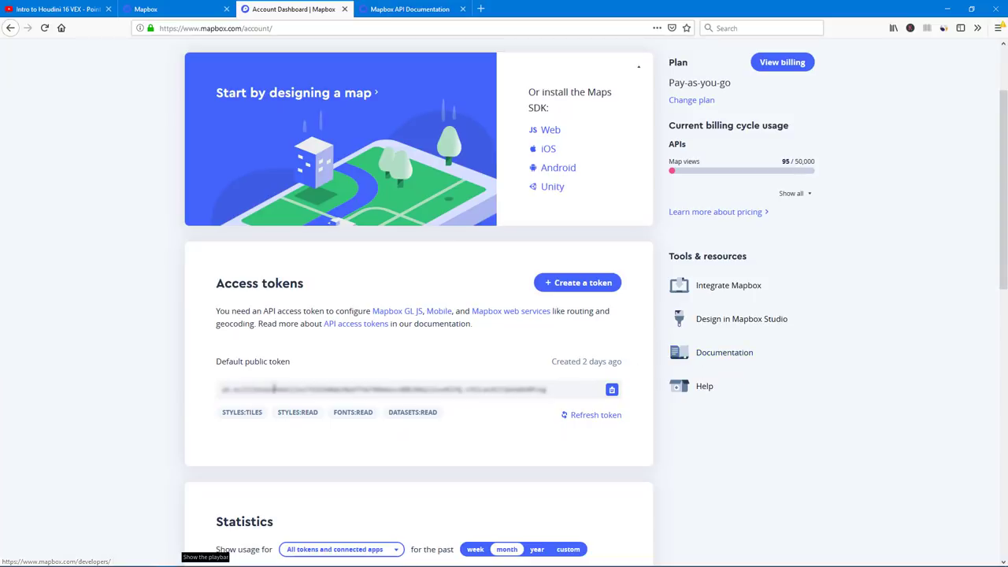
{"action": "mouse_move", "coordinate": [547, 394]}
{"action": "left_mouse_down"}
{"action": "mouse_move", "coordinate": [344, 395]}
{"action": "mouse_move", "coordinate": [634, 374]}
{"action": "mouse_move", "coordinate": [537, 405]}
{"action": "left_mouse_up"}
{"action": "left_click", "coordinate": [527, 471]}
{"action": "left_click_drag", "start_coordinate": [220, 389], "coordinate": [594, 398]}
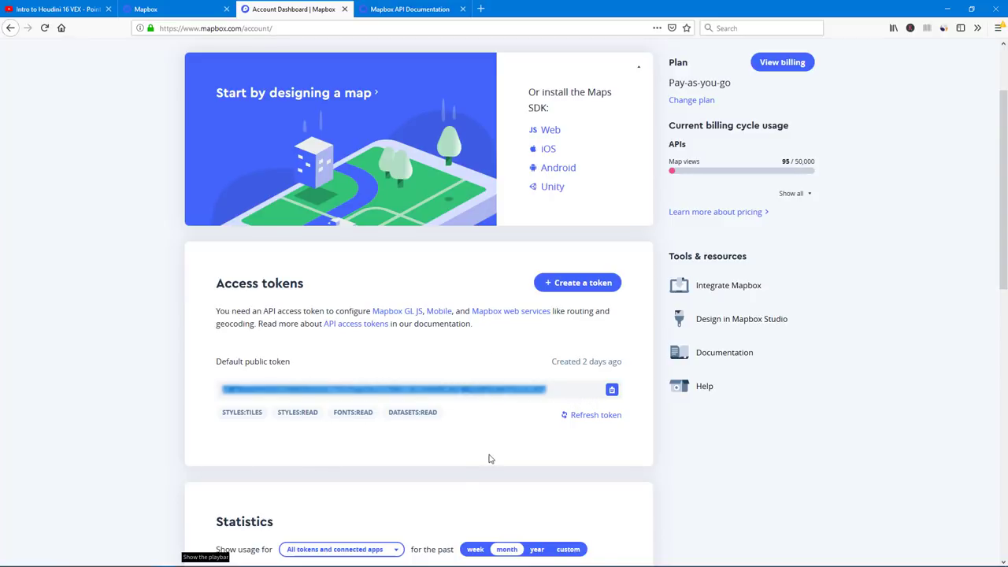
- Switch back to Houdini and paste the Mapbox access token into the MapBox node's Mapbox API Key, leaving the API Key section collapsed
{"action": "left_click", "coordinate": [242, 559]}
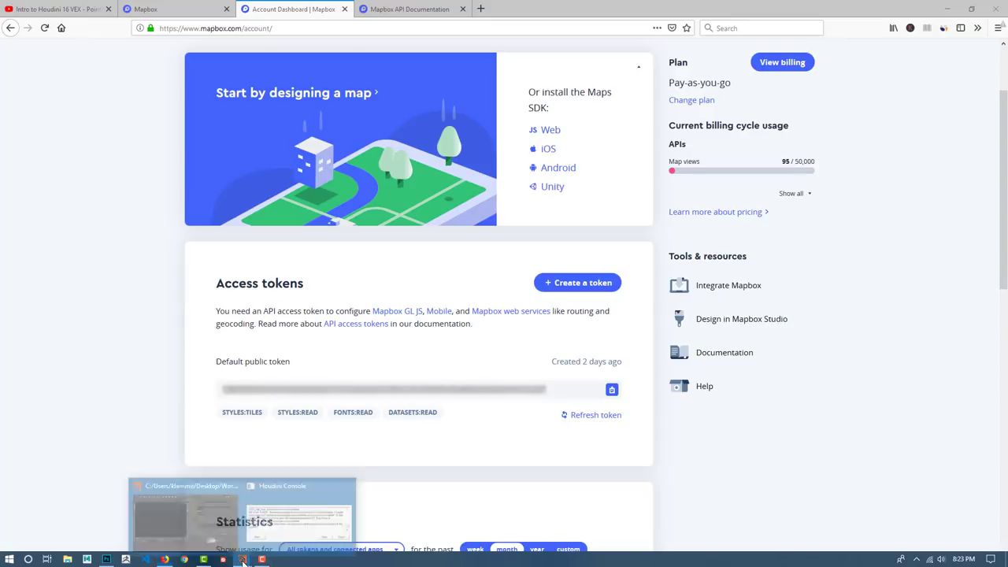
{"action": "left_click", "coordinate": [179, 533]}
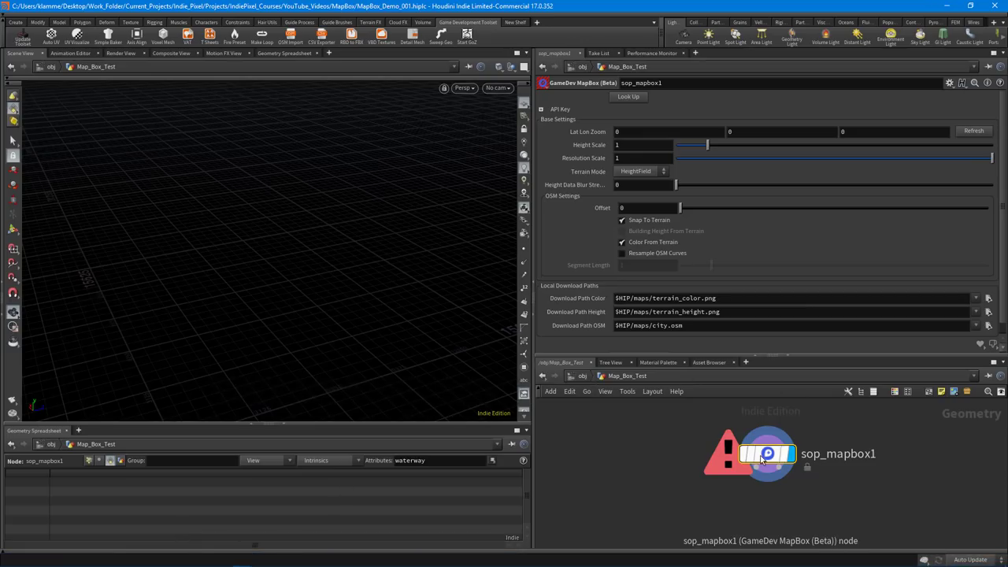
{"action": "left_click_drag", "start_coordinate": [765, 460], "coordinate": [760, 467]}
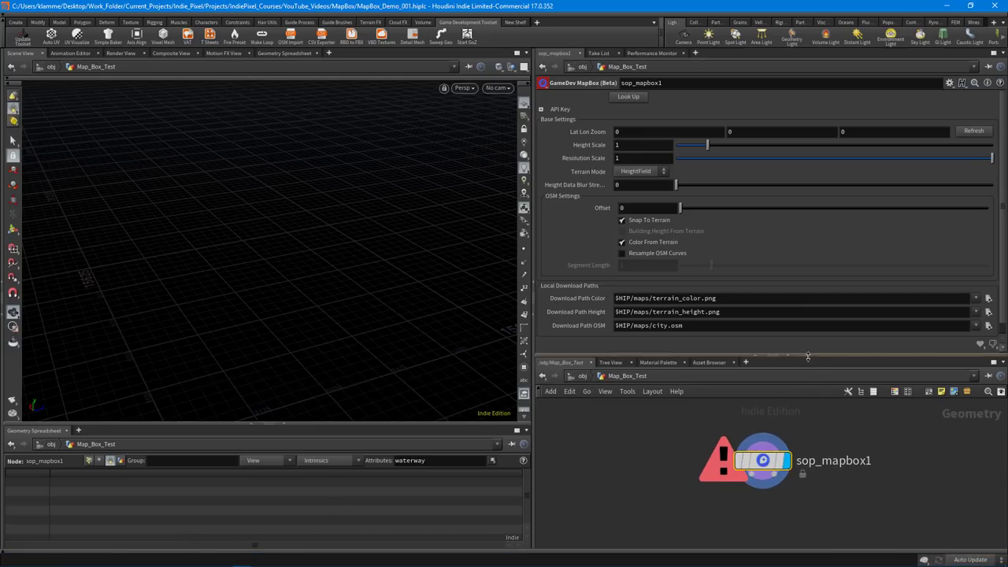
{"action": "left_click_drag", "start_coordinate": [807, 356], "coordinate": [807, 346]}
{"action": "left_click", "coordinate": [540, 109]}
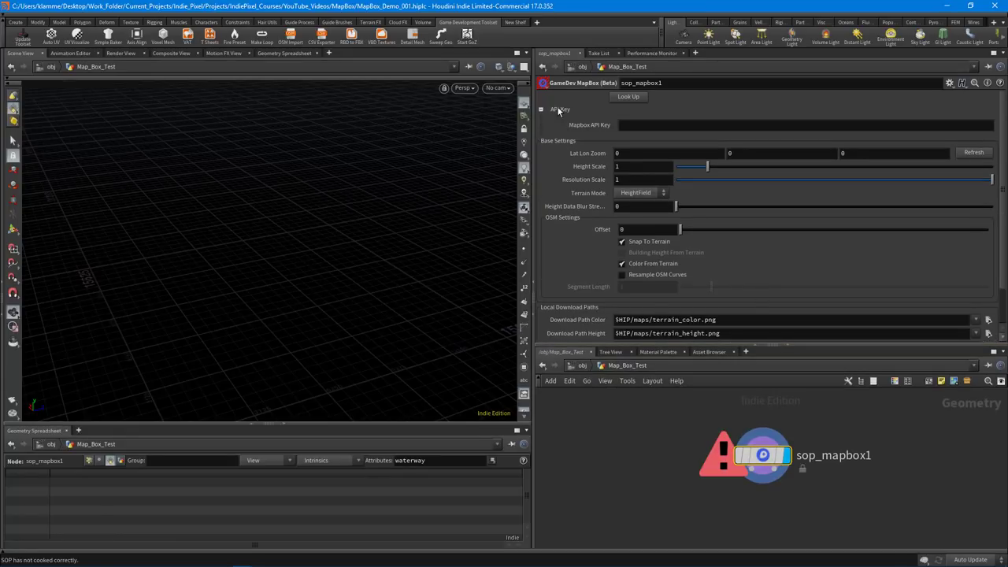
{"action": "left_click", "coordinate": [675, 123]}
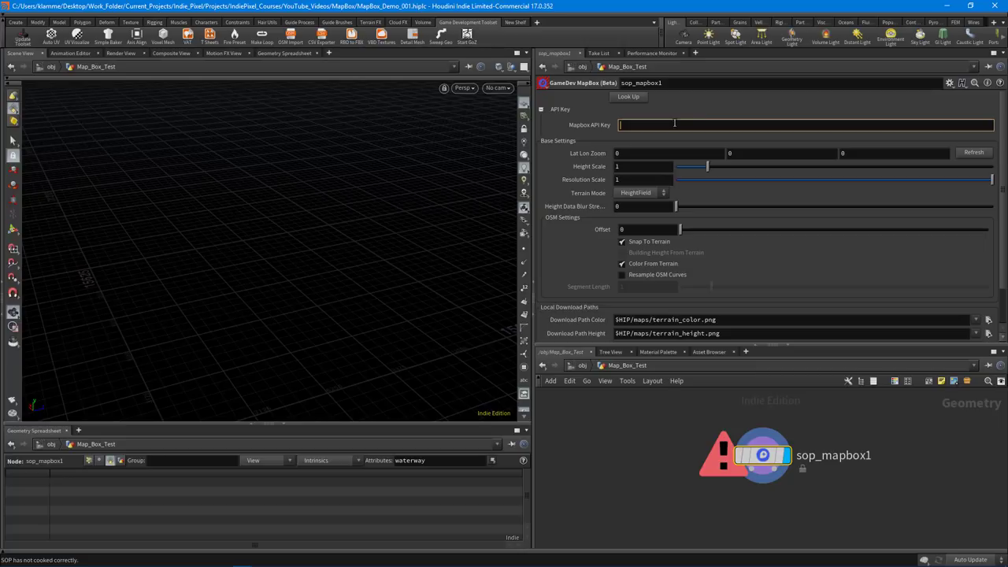
{"action": "key", "text": "ctrl+v"}
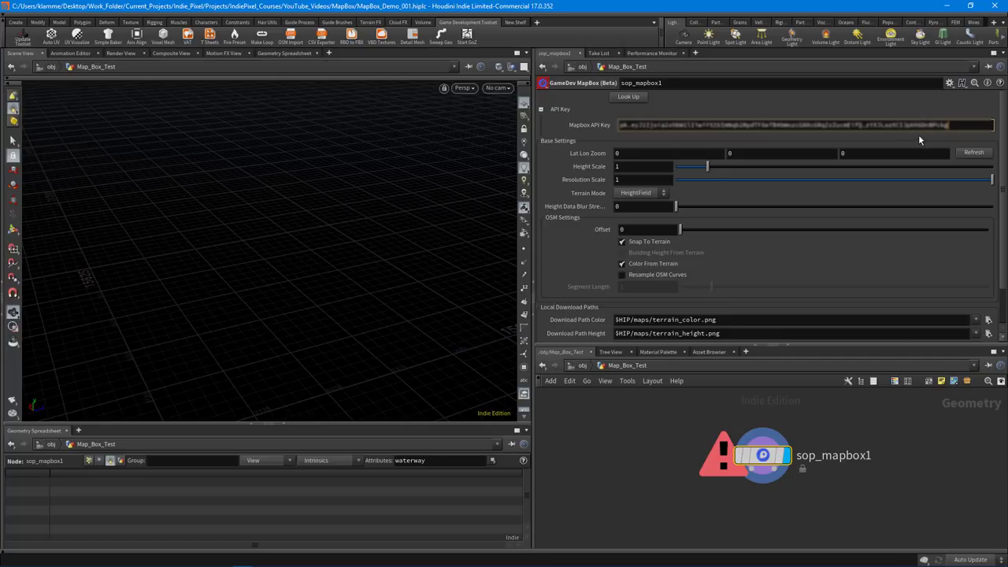
{"action": "left_click", "coordinate": [559, 109]}
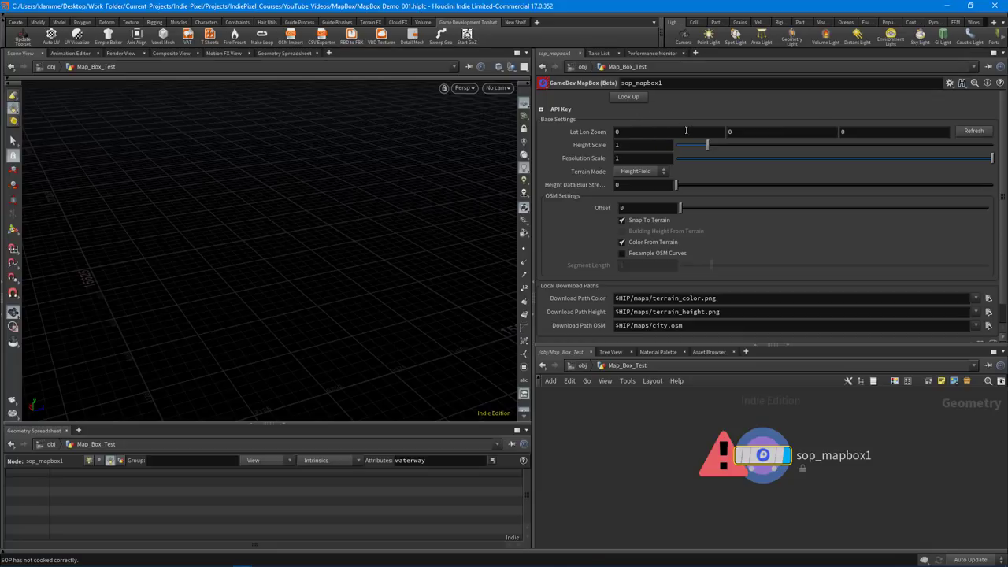
- Look up a location from the MapBox node and bring the map selection window to the front
{"action": "left_click", "coordinate": [628, 97]}
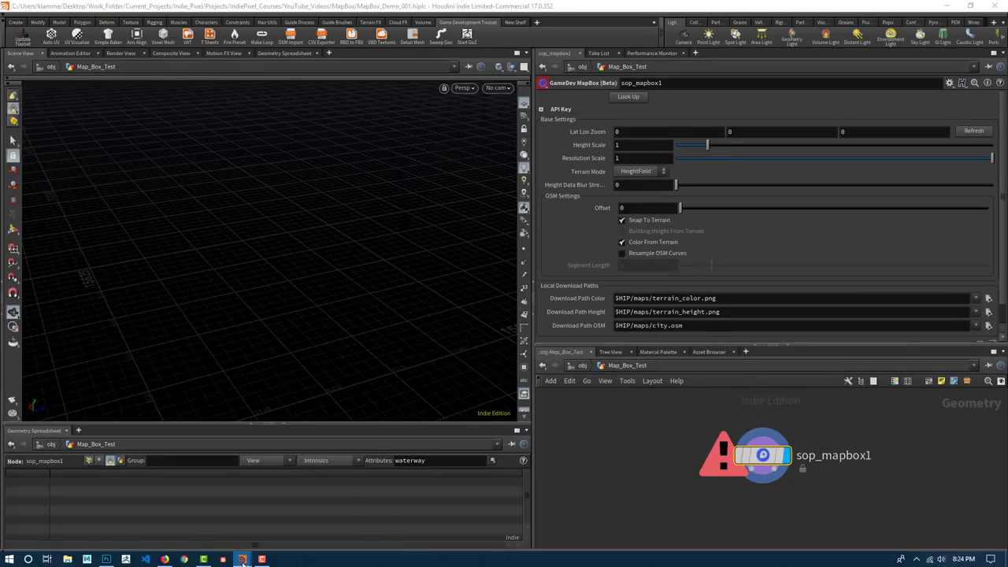
{"action": "mouse_move", "coordinate": [243, 561]}
{"action": "left_click", "coordinate": [356, 512]}
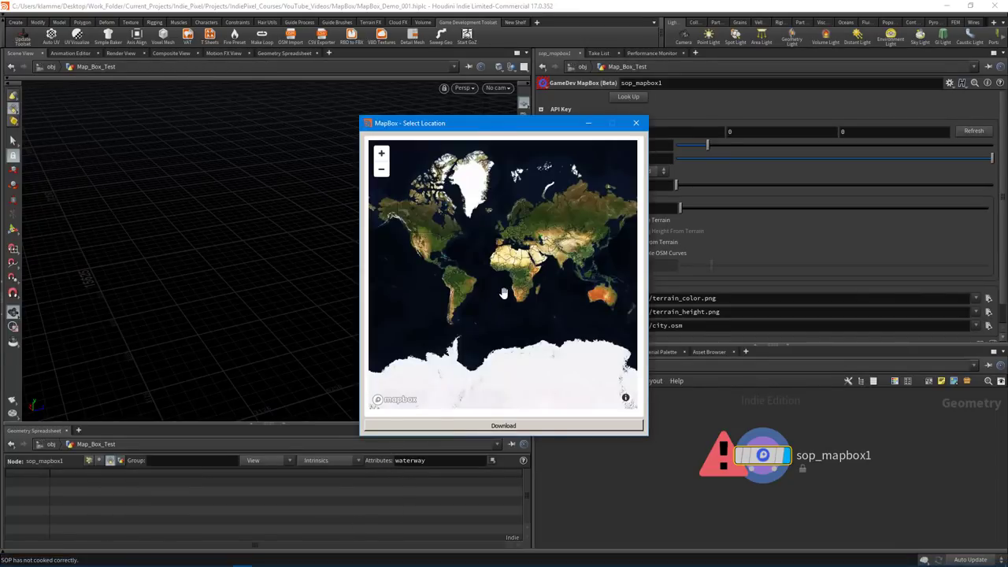
- Frame North America in the location selection map, with the United States near the middle
{"action": "left_click_drag", "start_coordinate": [434, 253], "coordinate": [475, 248]}
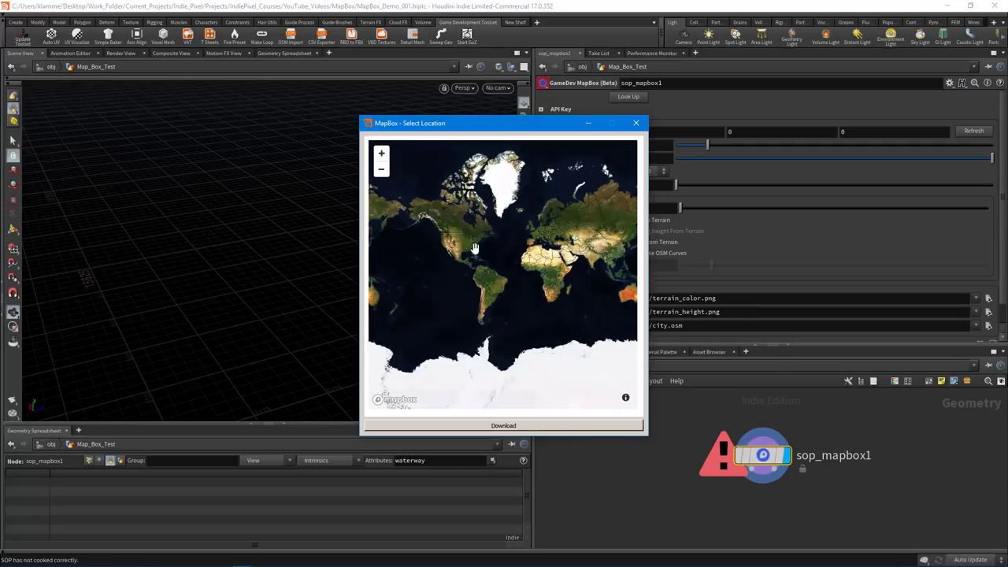
{"action": "left_click", "coordinate": [382, 154]}
{"action": "left_click", "coordinate": [382, 154]}
{"action": "left_click", "coordinate": [381, 168]}
{"action": "left_click_drag", "start_coordinate": [433, 212], "coordinate": [551, 236]}
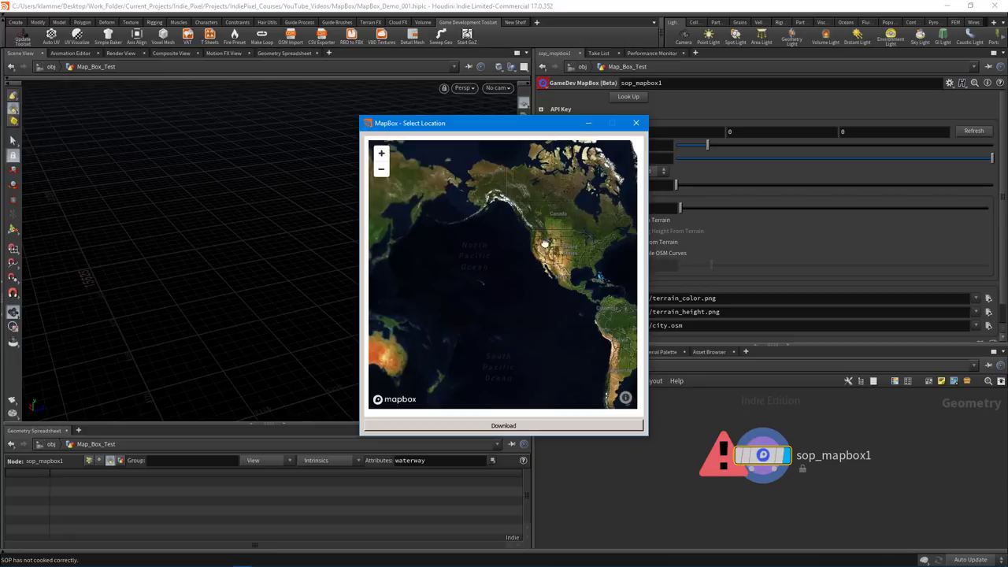
{"action": "left_click_drag", "start_coordinate": [513, 270], "coordinate": [399, 255]}
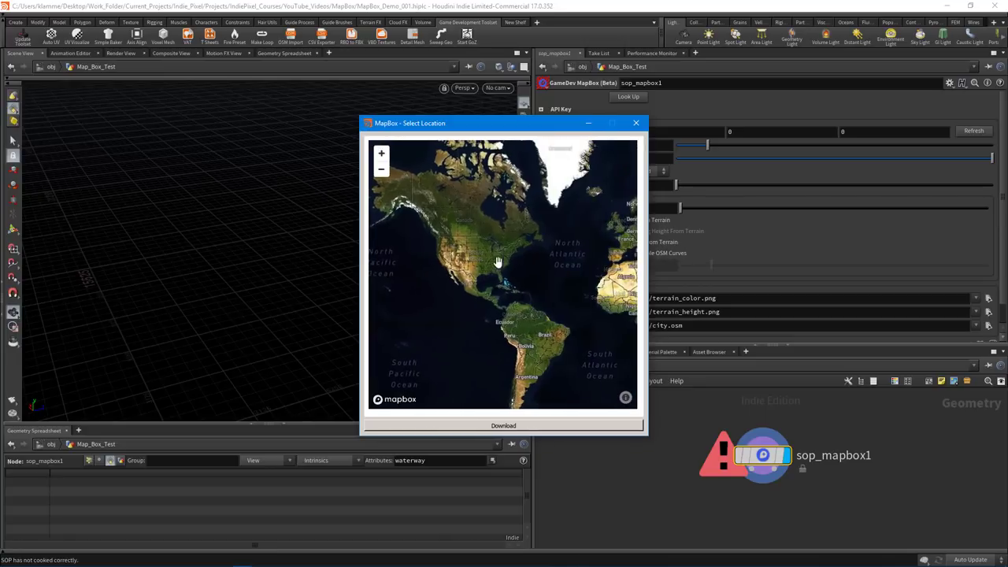
{"action": "left_click", "coordinate": [382, 154]}
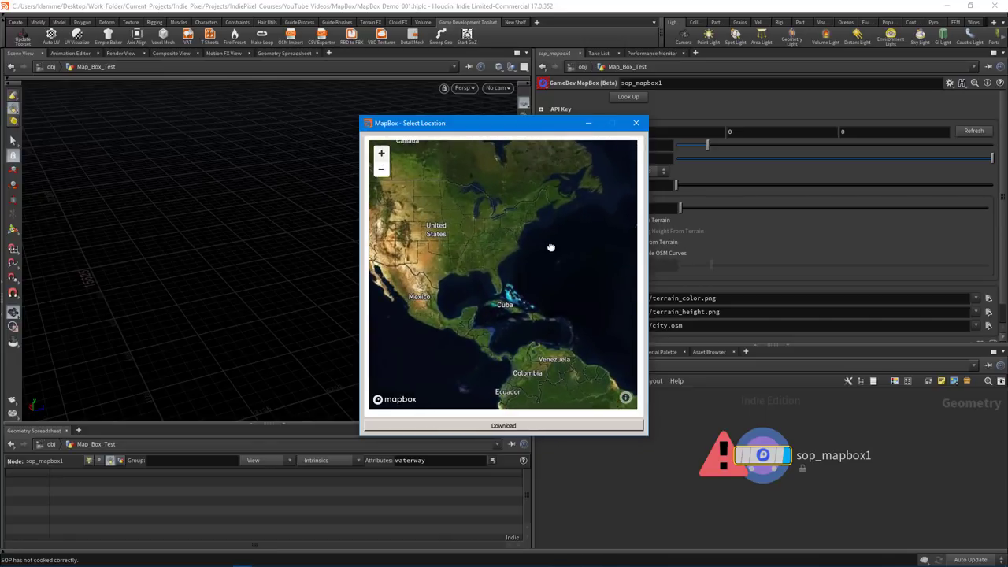
{"action": "left_click_drag", "start_coordinate": [422, 242], "coordinate": [528, 296]}
{"action": "mouse_move", "coordinate": [484, 136]}
{"action": "left_mouse_down"}
{"action": "mouse_move", "coordinate": [457, 133]}
{"action": "mouse_move", "coordinate": [472, 139]}
{"action": "left_mouse_up"}
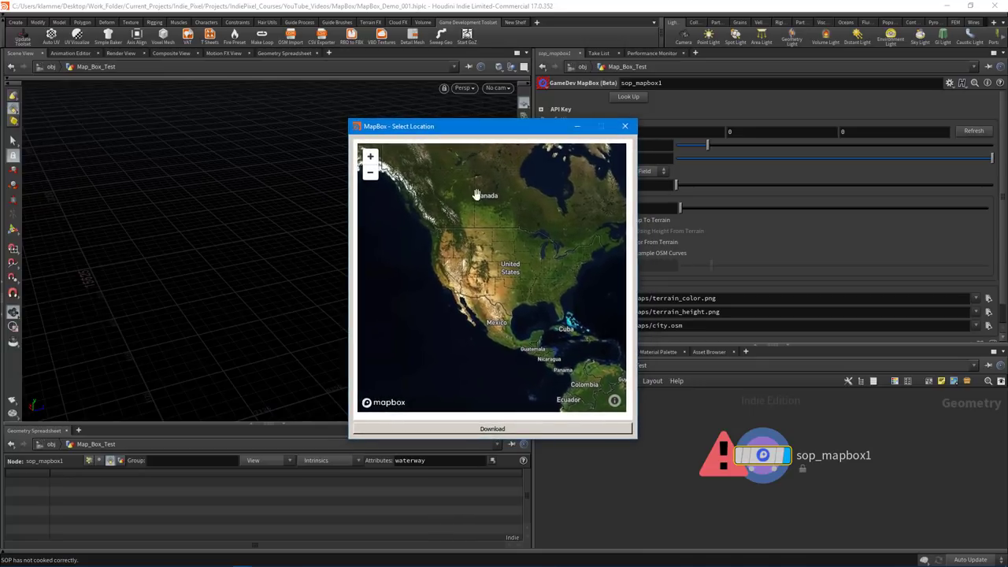
- Narrow the location selection to the southwestern United States around the Utah and Arizona border
{"action": "left_click", "coordinate": [370, 157]}
{"action": "left_click", "coordinate": [371, 159]}
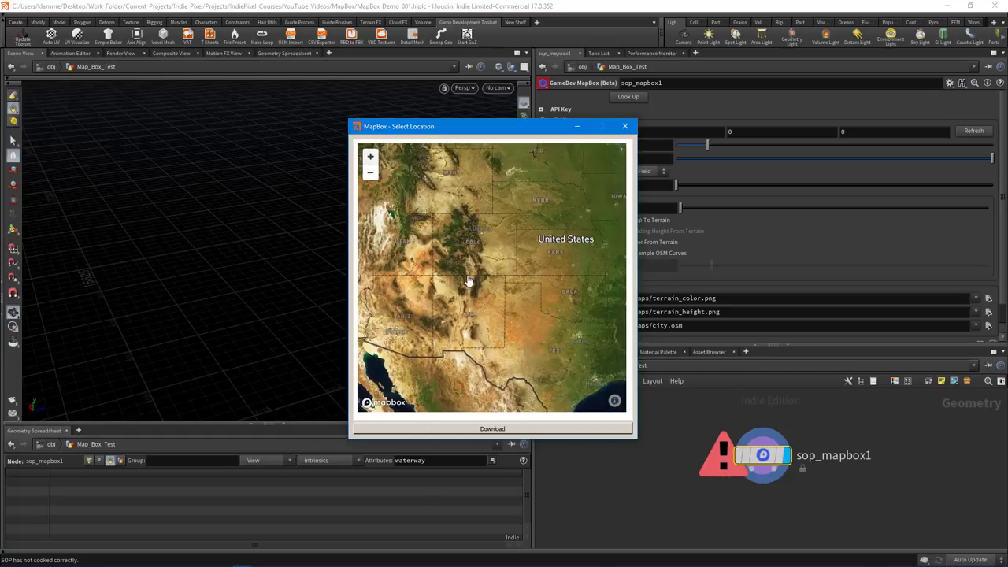
{"action": "left_click_drag", "start_coordinate": [420, 278], "coordinate": [454, 283]}
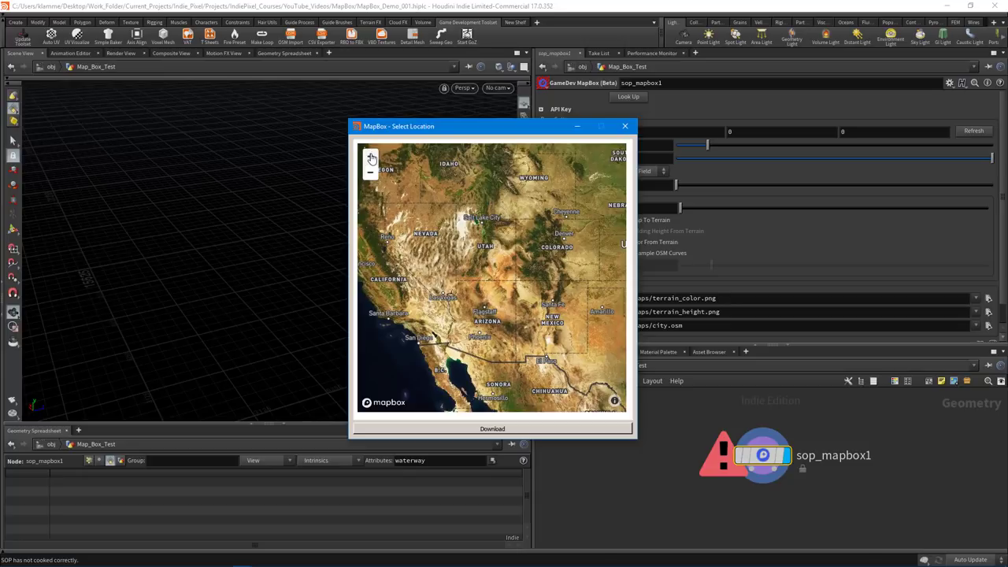
{"action": "scroll", "coordinate": [458, 249], "scroll_direction": "up", "scroll_amount": 2}
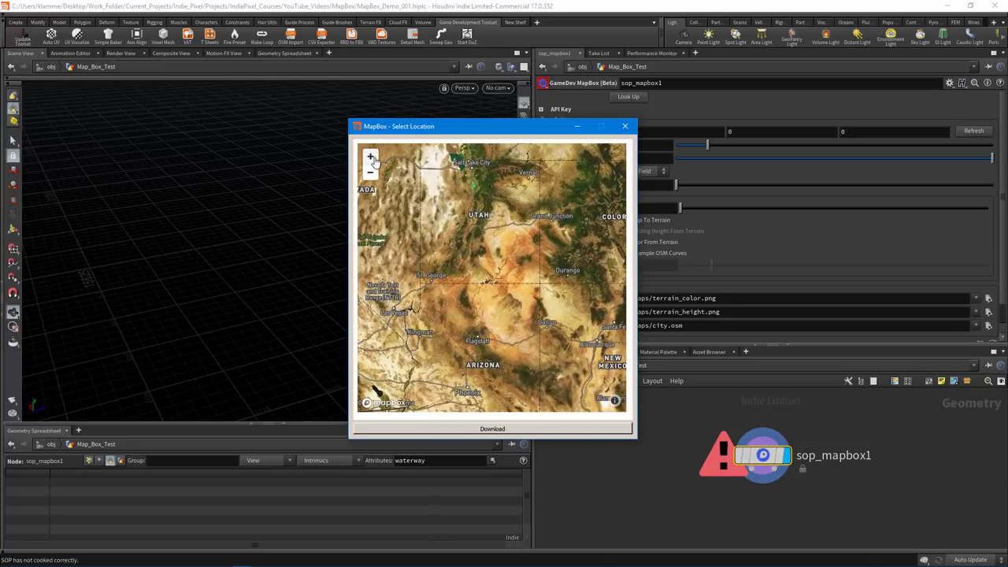
{"action": "scroll", "coordinate": [495, 299], "scroll_direction": "up", "scroll_amount": 2}
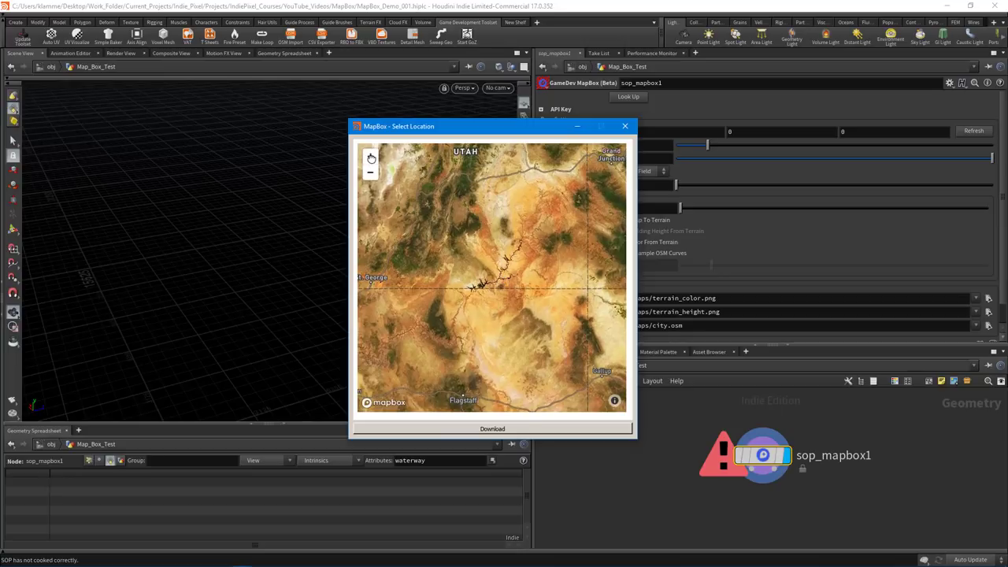
- Frame the Grand Canyon in northern Arizona, south of the Kanab Creek Wilderness Area, as the location selection
{"action": "left_click", "coordinate": [369, 158]}
{"action": "left_click_drag", "start_coordinate": [488, 233], "coordinate": [552, 237]}
{"action": "left_click_drag", "start_coordinate": [466, 276], "coordinate": [484, 258]}
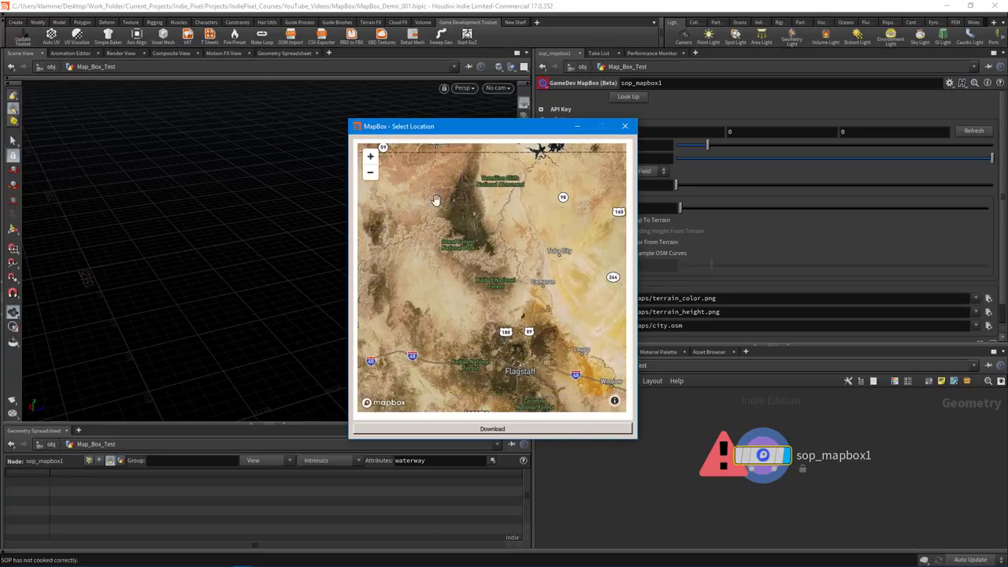
{"action": "left_click", "coordinate": [371, 156]}
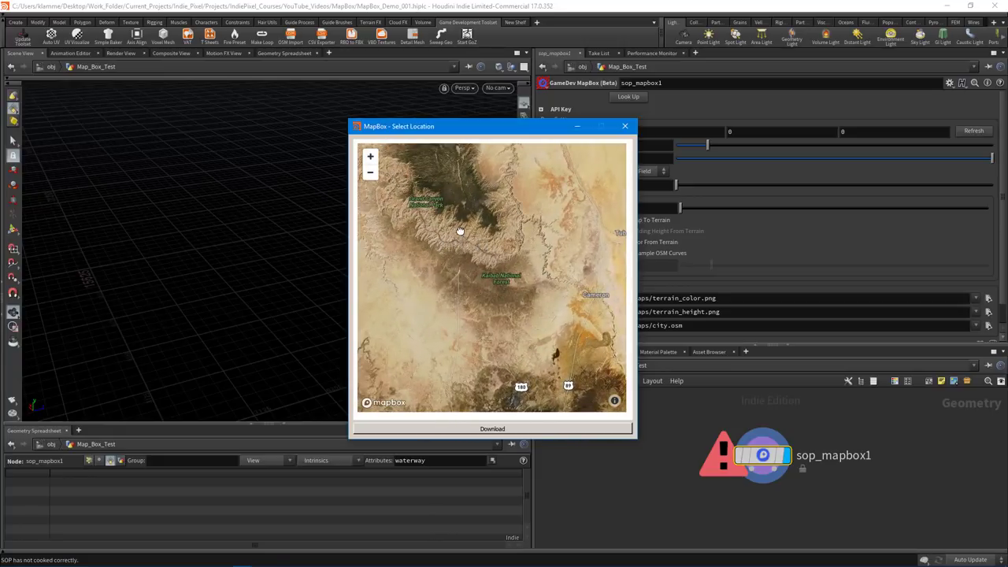
{"action": "left_click_drag", "start_coordinate": [421, 225], "coordinate": [511, 281]}
{"action": "left_click_drag", "start_coordinate": [457, 236], "coordinate": [464, 239]}
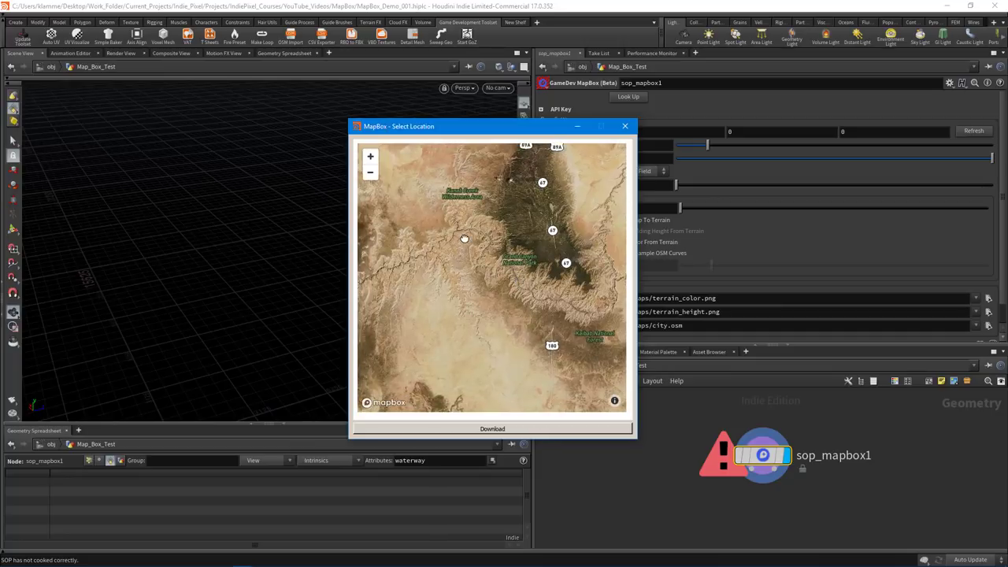
- Examine the river bends within the Grand Canyon at closer range, ending with the wider canyon region framed again
{"action": "left_click", "coordinate": [371, 157]}
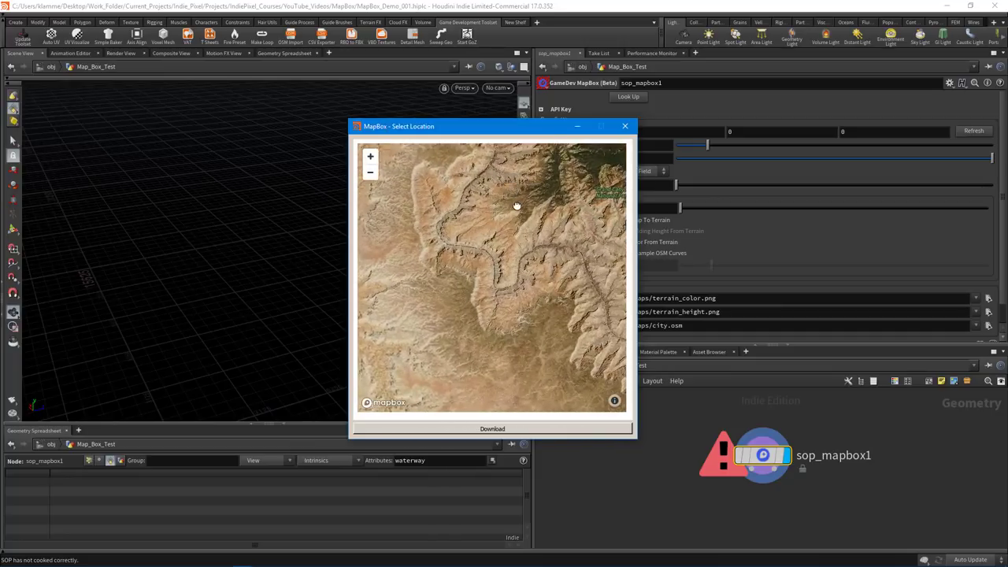
{"action": "scroll", "coordinate": [563, 312], "scroll_direction": "down", "scroll_amount": 2}
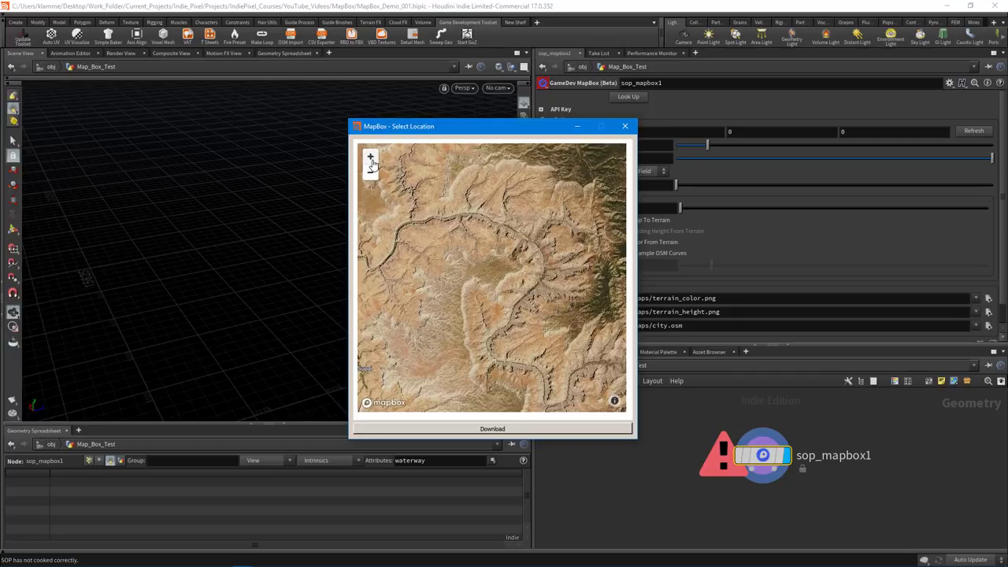
{"action": "left_click_drag", "start_coordinate": [489, 220], "coordinate": [490, 250]}
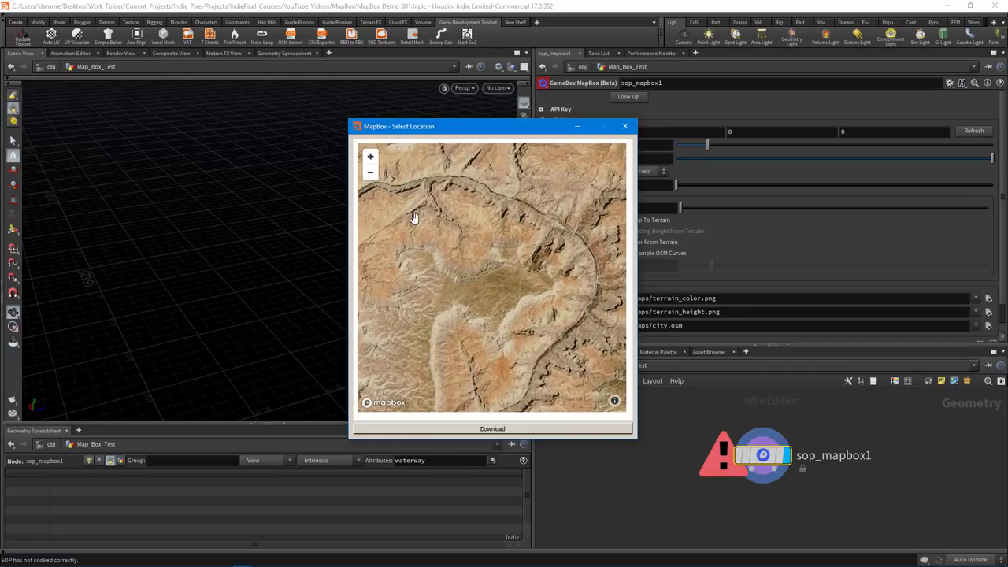
{"action": "left_click_drag", "start_coordinate": [489, 274], "coordinate": [483, 282]}
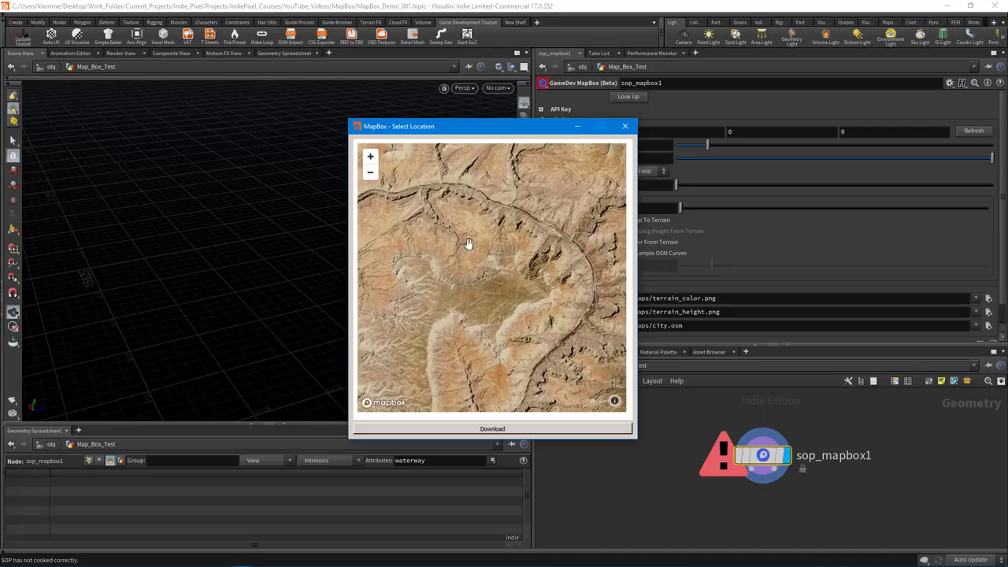
{"action": "left_click", "coordinate": [370, 172]}
{"action": "left_click_drag", "start_coordinate": [450, 249], "coordinate": [459, 231]}
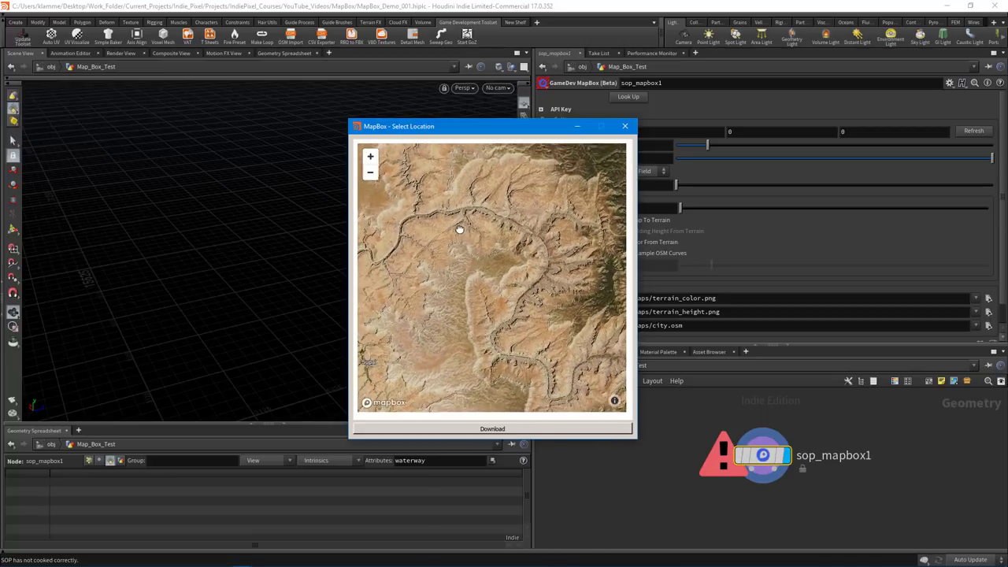
{"action": "left_click", "coordinate": [370, 174]}
{"action": "left_click", "coordinate": [370, 174]}
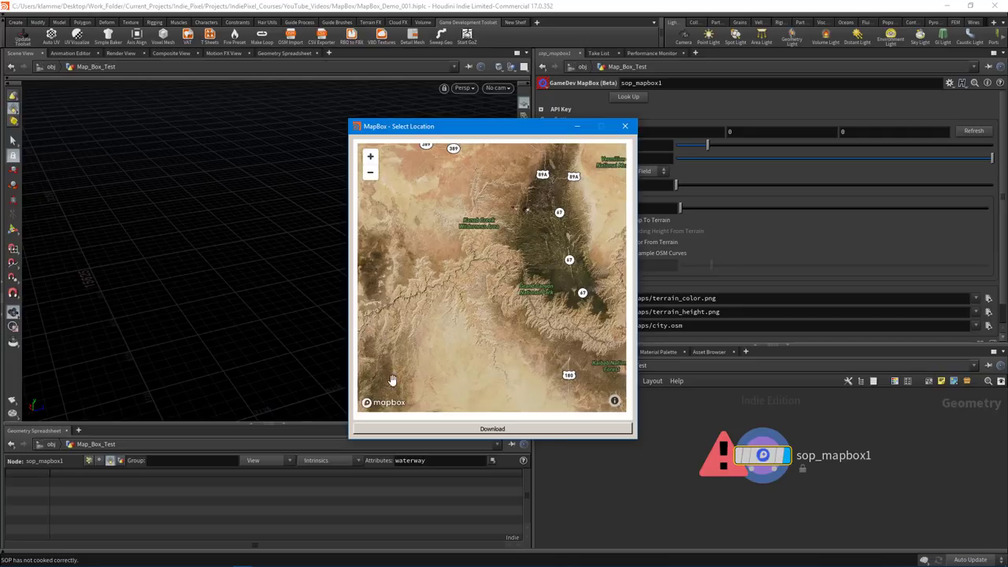
- Narrow the location selection to the winding river bends of the Grand Canyon, just west of the dark forested plateau
{"action": "left_click", "coordinate": [370, 157]}
{"action": "left_click", "coordinate": [370, 156]}
{"action": "left_click", "coordinate": [370, 156]}
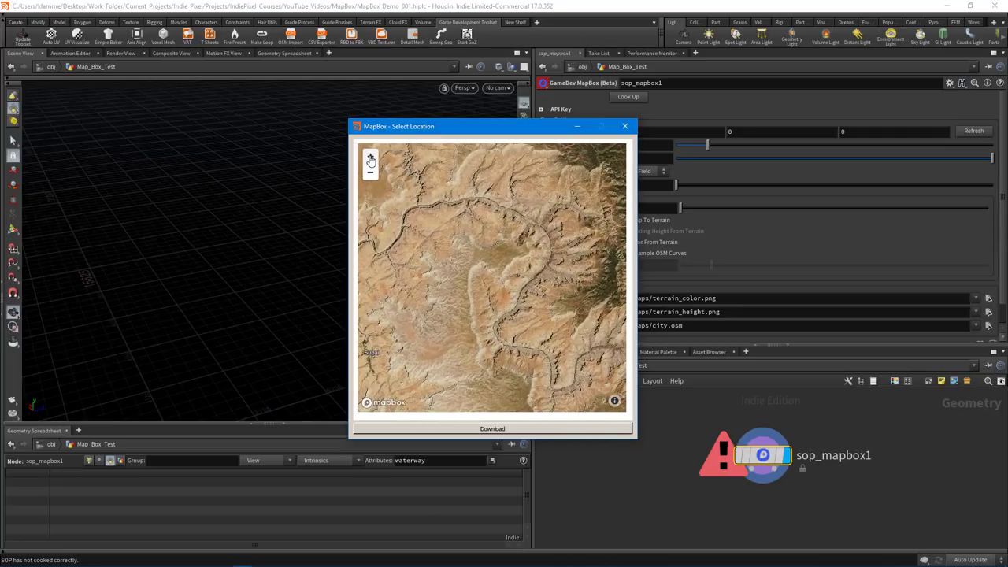
{"action": "left_click", "coordinate": [370, 159]}
{"action": "left_click_drag", "start_coordinate": [522, 313], "coordinate": [452, 233]}
{"action": "left_click", "coordinate": [368, 178]}
{"action": "left_click_drag", "start_coordinate": [401, 207], "coordinate": [470, 286]}
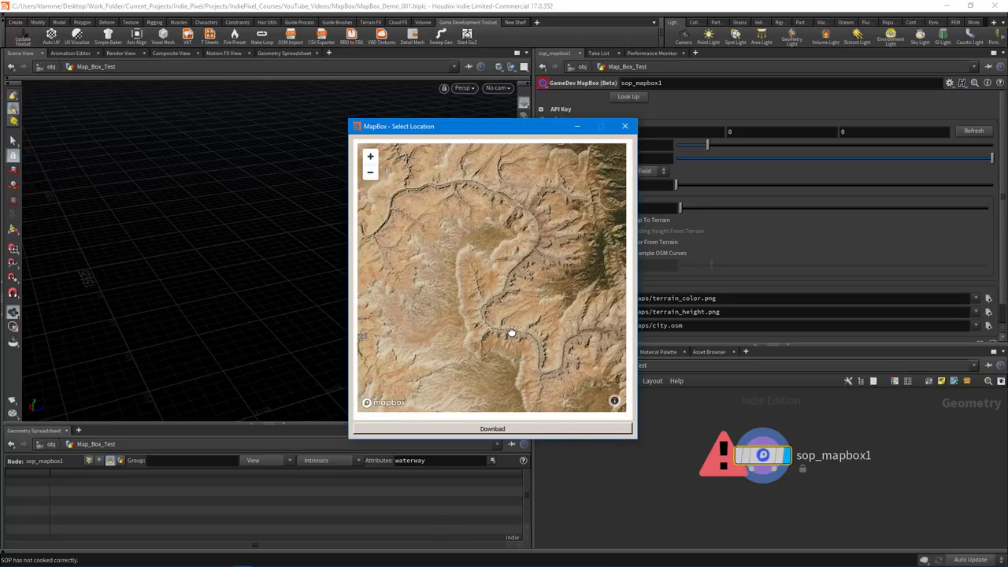
{"action": "left_click_drag", "start_coordinate": [510, 333], "coordinate": [510, 340]}
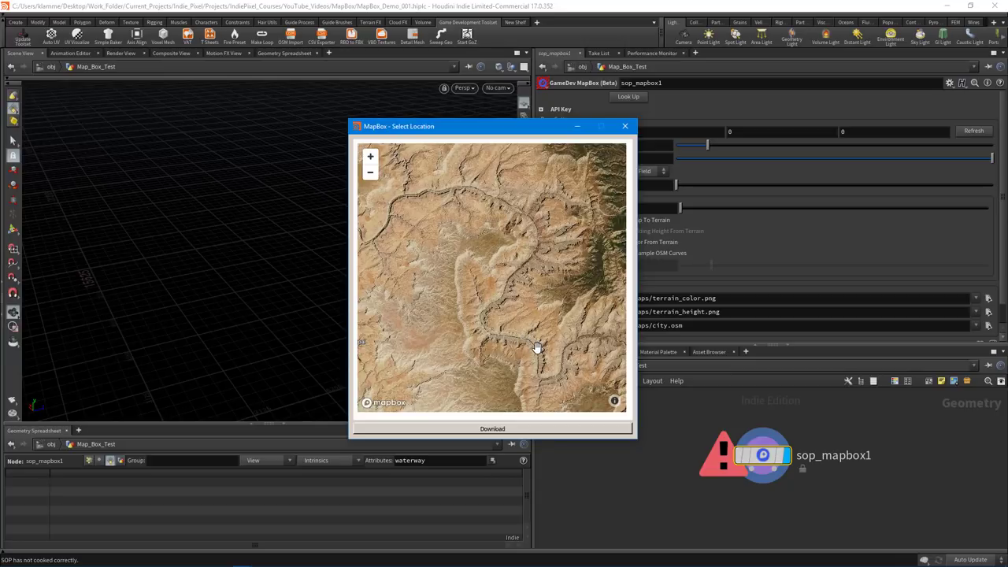
{"action": "left_click_drag", "start_coordinate": [520, 320], "coordinate": [516, 317]}
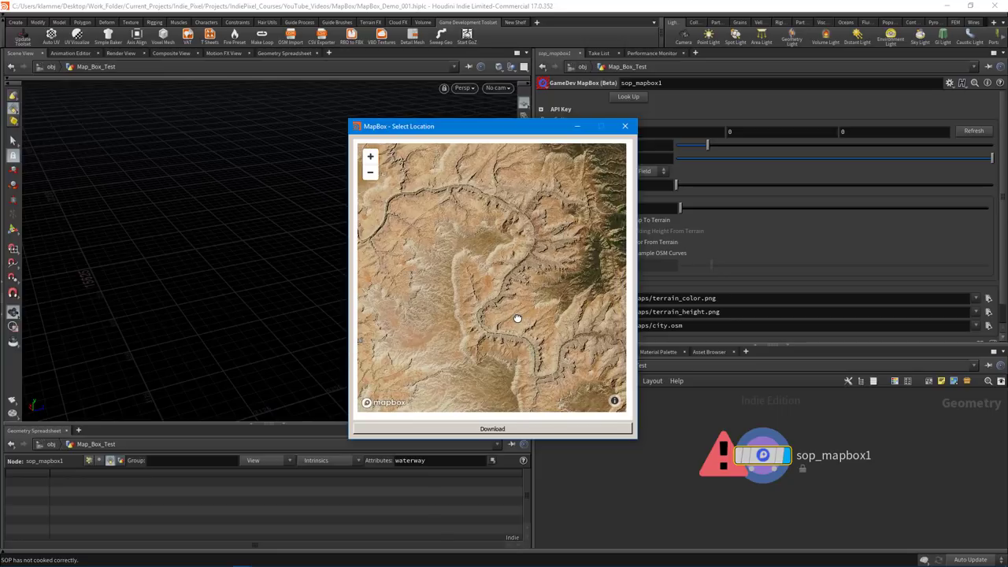
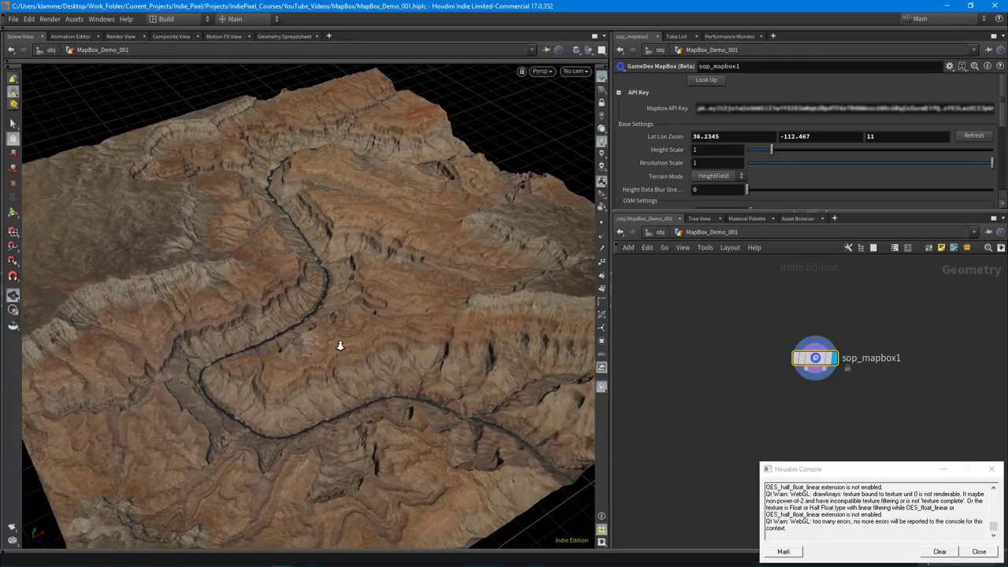
- Minimize the Houdini Console and enlarge the MapBox parameter area, with the API Key section collapsed
{"action": "left_click_drag", "start_coordinate": [358, 347], "coordinate": [393, 371]}
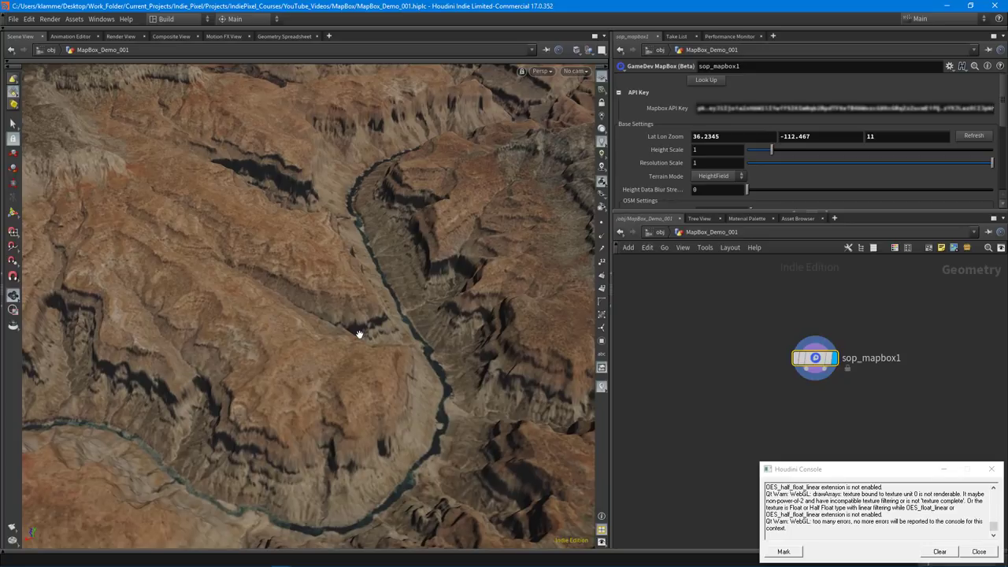
{"action": "left_click_drag", "start_coordinate": [387, 343], "coordinate": [614, 355]}
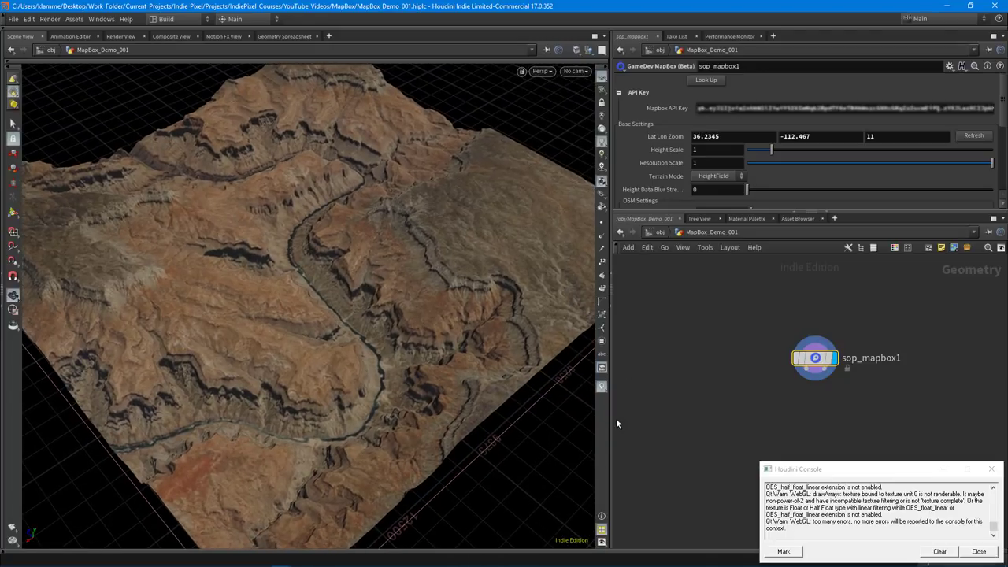
{"action": "left_click_drag", "start_coordinate": [613, 424], "coordinate": [550, 424]}
{"action": "left_click", "coordinate": [944, 472]}
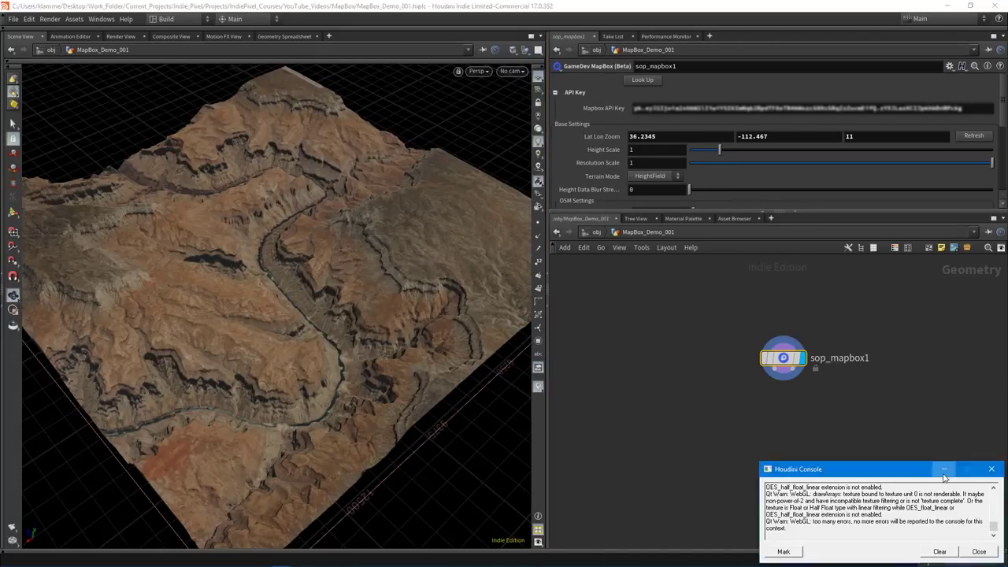
{"action": "left_click", "coordinate": [944, 471]}
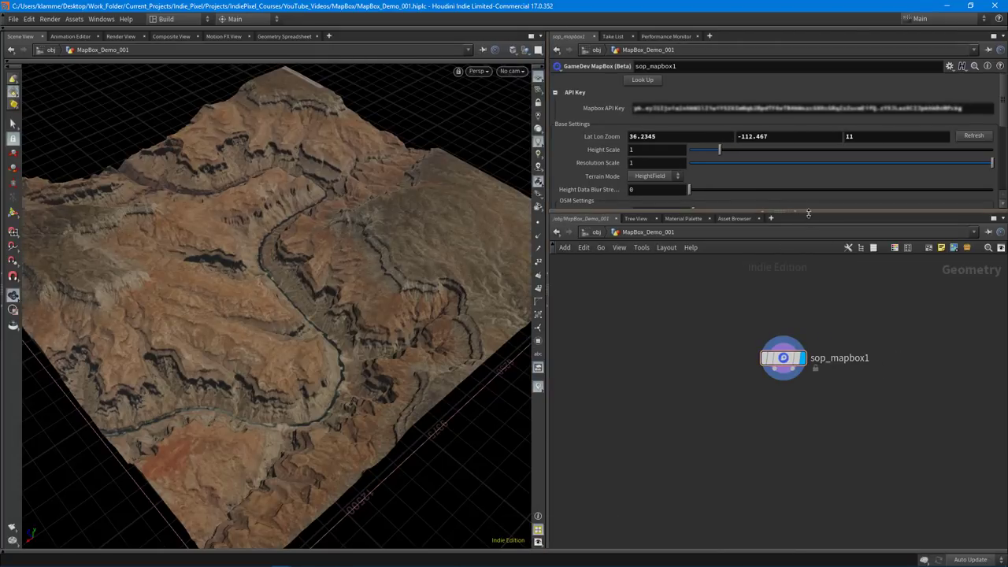
{"action": "left_click_drag", "start_coordinate": [806, 217], "coordinate": [803, 280]}
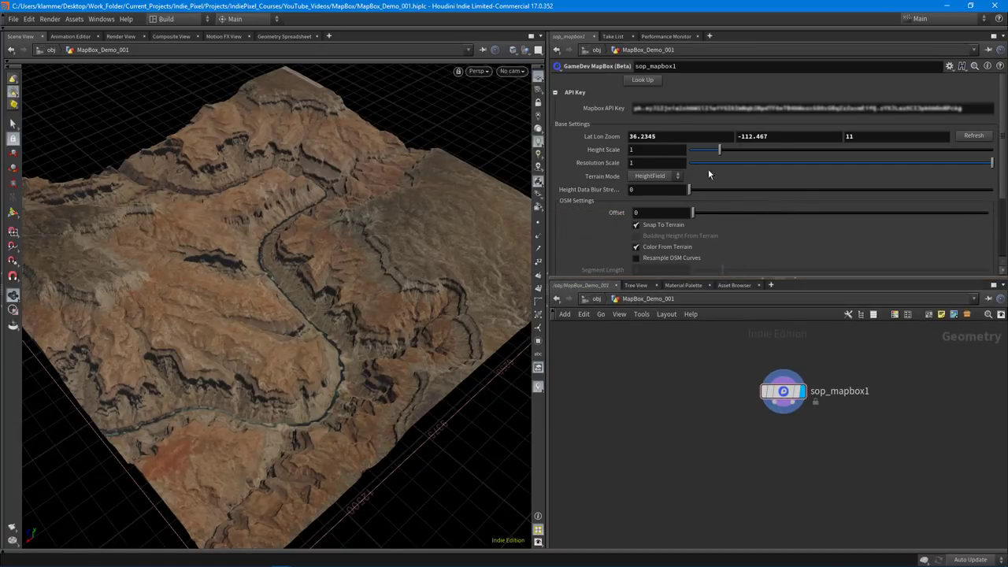
{"action": "left_click", "coordinate": [556, 92]}
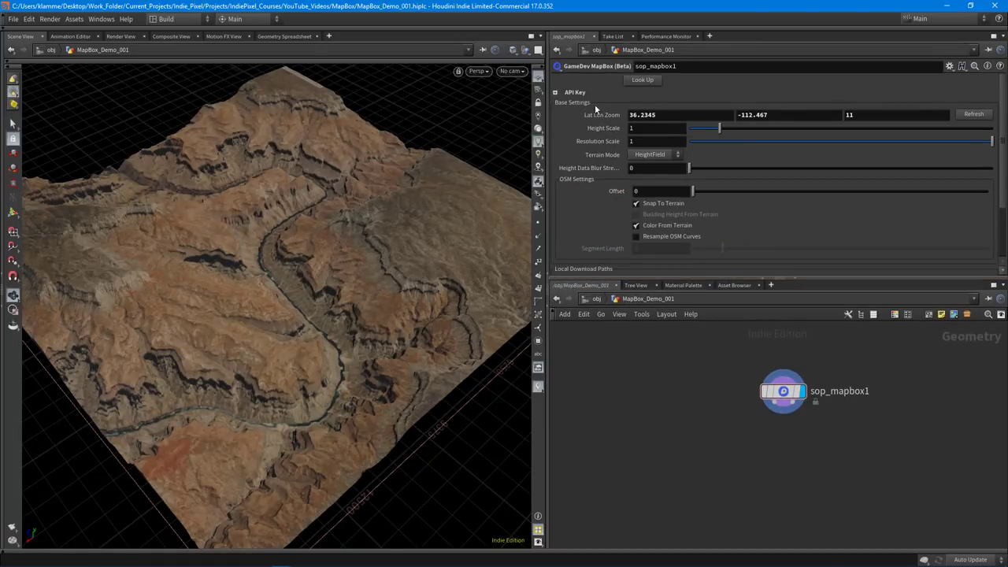
- Examine the MapBox node's latitude, longitude, zoom and Height Scale settings against the canyon terrain's relief
{"action": "left_click", "coordinate": [673, 116]}
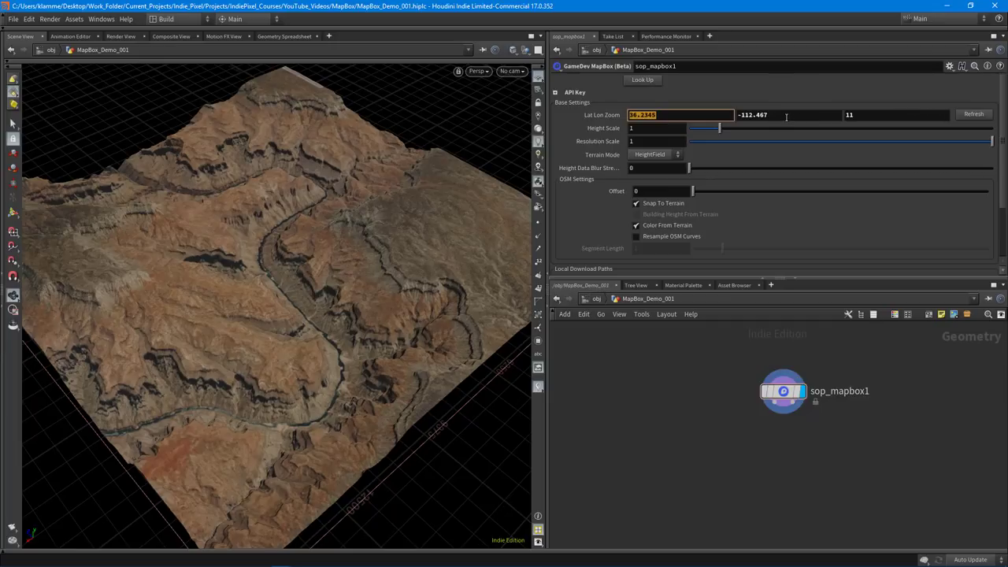
{"action": "left_click", "coordinate": [763, 116]}
{"action": "left_click", "coordinate": [904, 114]}
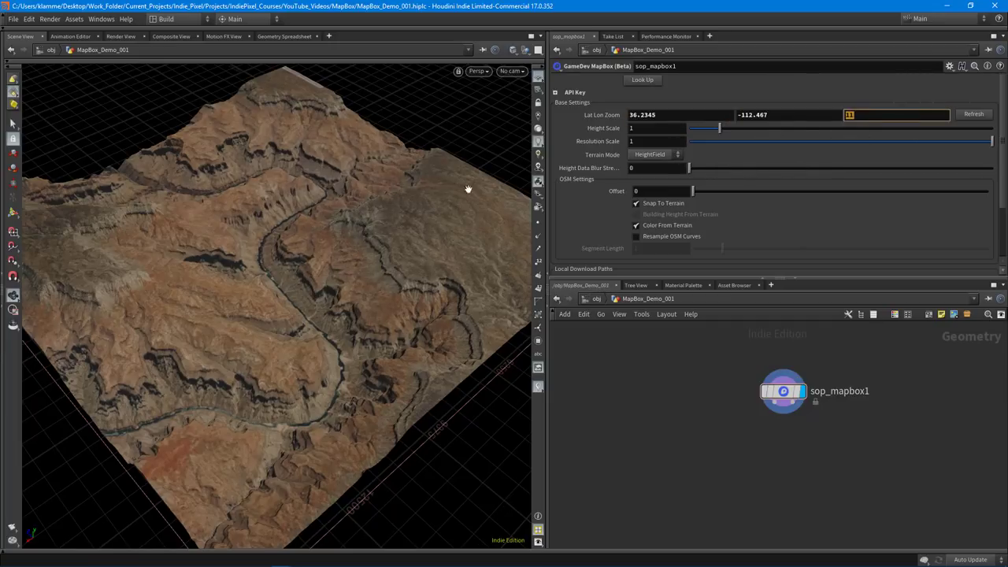
{"action": "right_click_drag", "start_coordinate": [103, 315], "coordinate": [293, 276], "text": "alt"}
{"action": "left_click_drag", "start_coordinate": [292, 276], "coordinate": [315, 237], "text": "alt"}
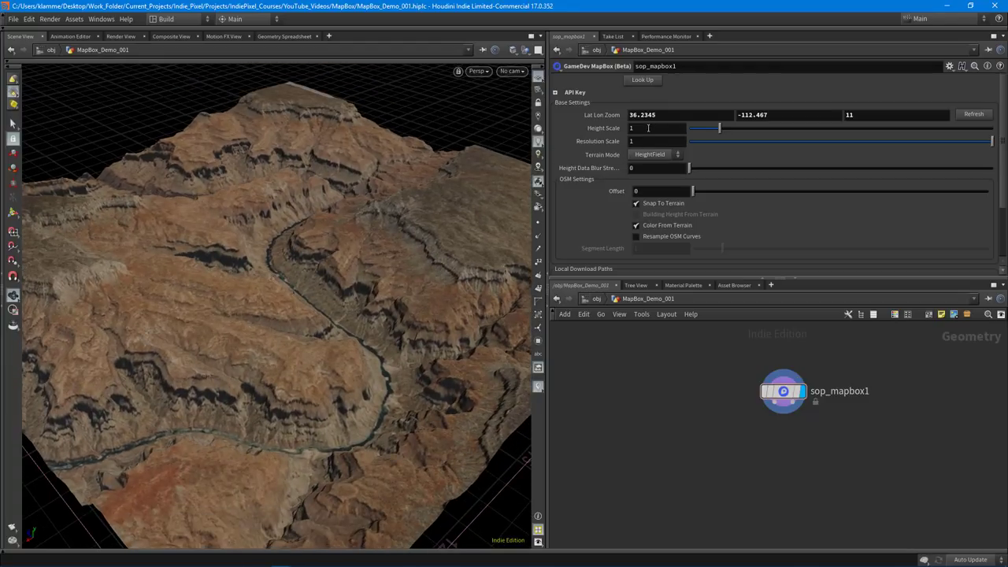
{"action": "left_click_drag", "start_coordinate": [351, 297], "coordinate": [333, 264], "text": "alt"}
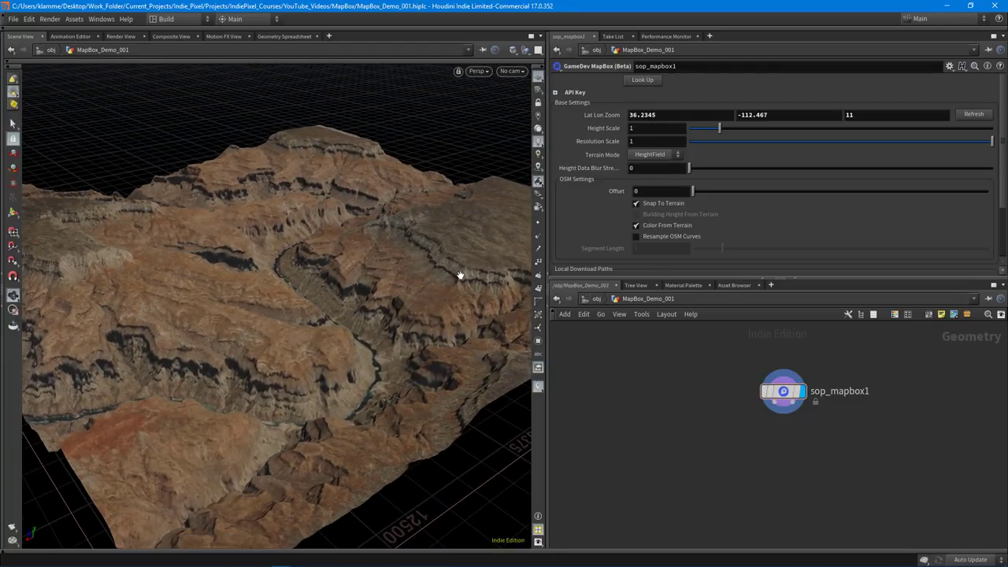
{"action": "left_click_drag", "start_coordinate": [386, 326], "coordinate": [492, 281]}
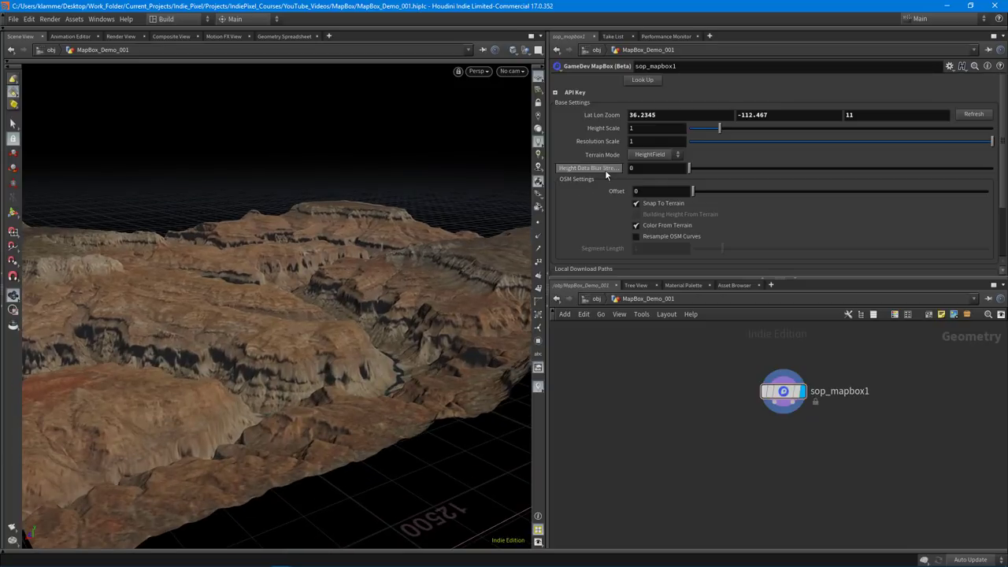
{"action": "left_click_drag", "start_coordinate": [450, 257], "coordinate": [417, 250]}
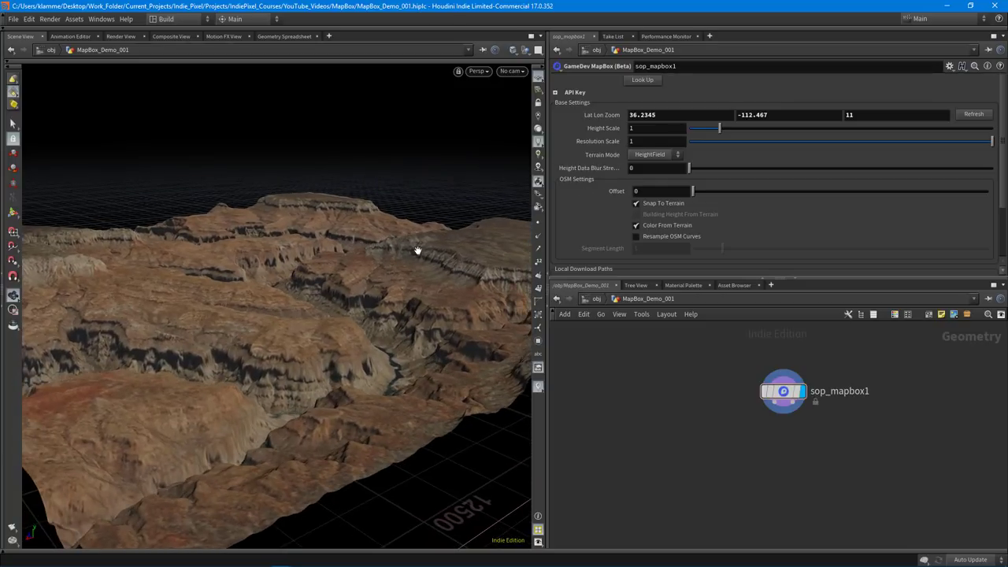
{"action": "left_click", "coordinate": [650, 129]}
- Add a HeightField Remap node to the network below the MapBox node
{"action": "key", "text": "Tab"}
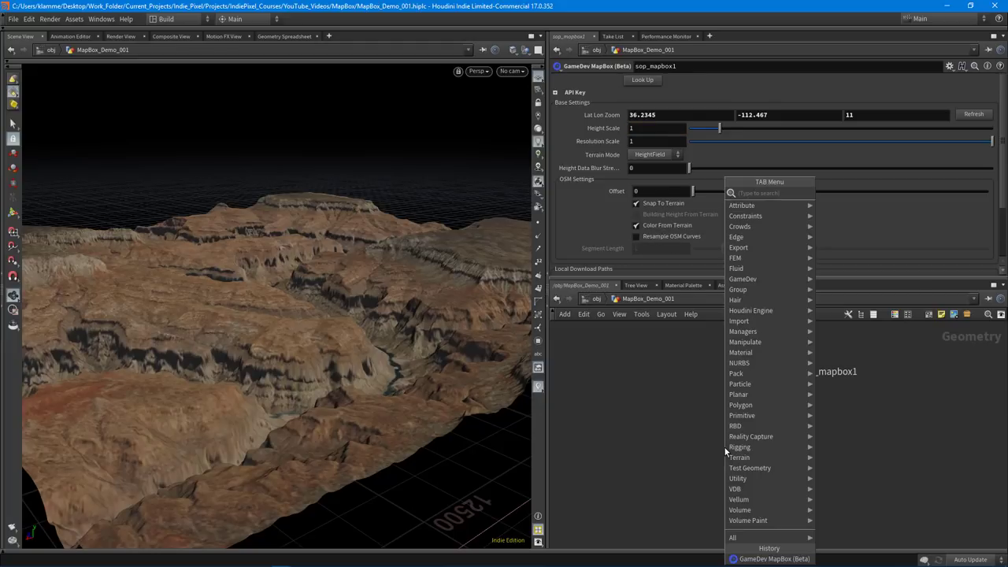
{"action": "type", "text": "rema"}
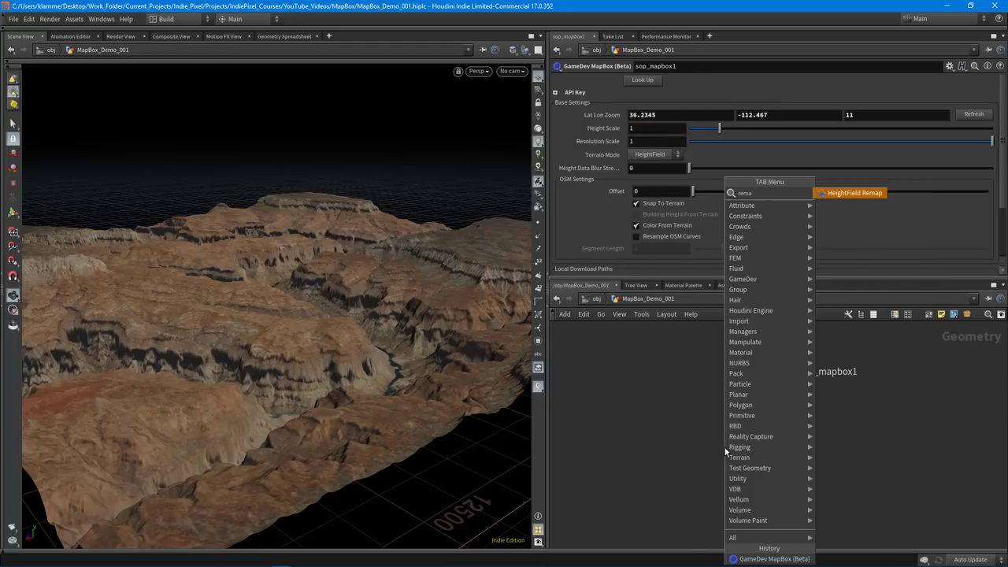
{"action": "key", "text": "Return"}
{"action": "left_click", "coordinate": [724, 447]}
{"action": "left_click", "coordinate": [752, 384]}
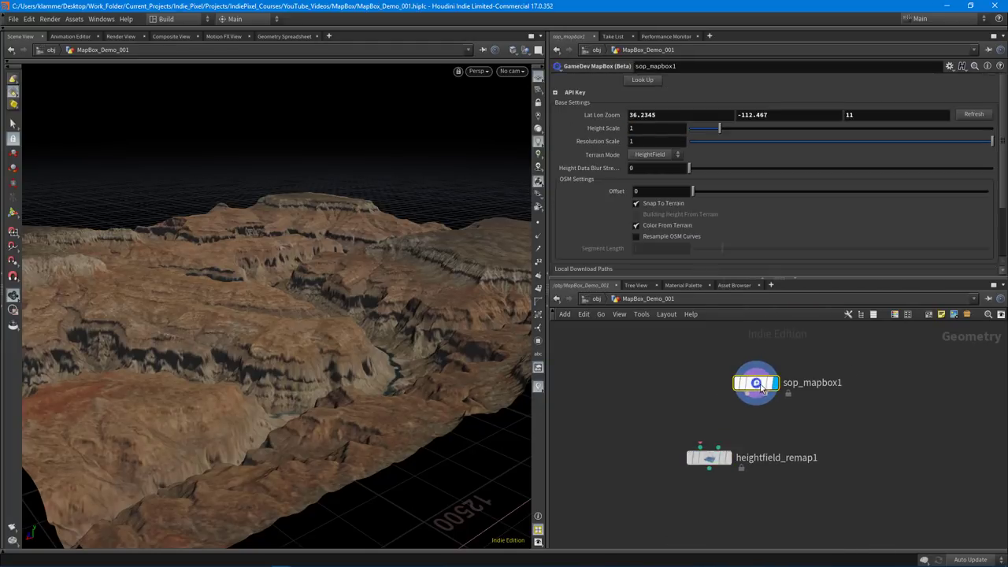
{"action": "left_click_drag", "start_coordinate": [752, 384], "coordinate": [770, 391]}
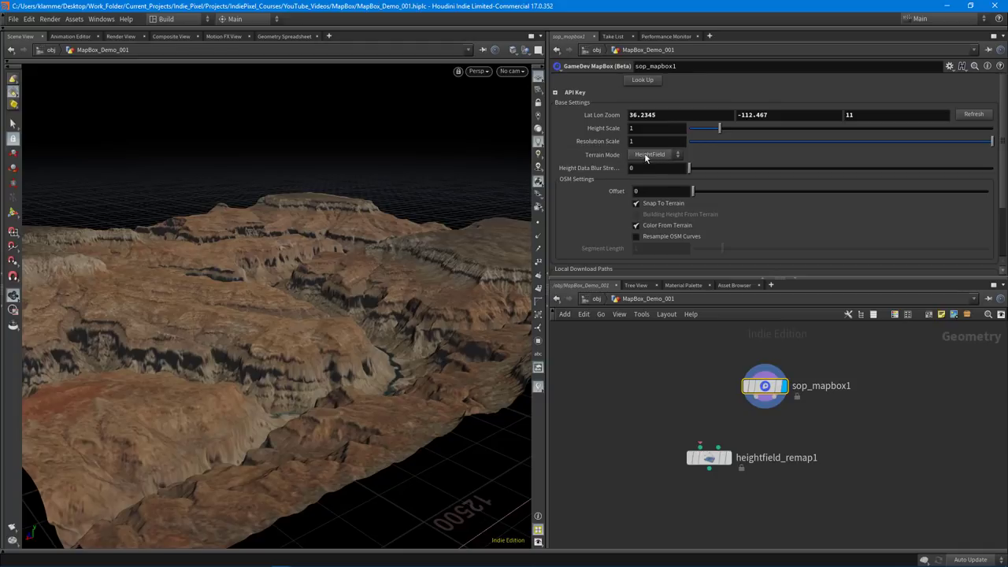
- Connect the MapBox node's first output to the HeightField Remap node's terrain input and display the remap result
{"action": "left_click_drag", "start_coordinate": [347, 273], "coordinate": [256, 270]}
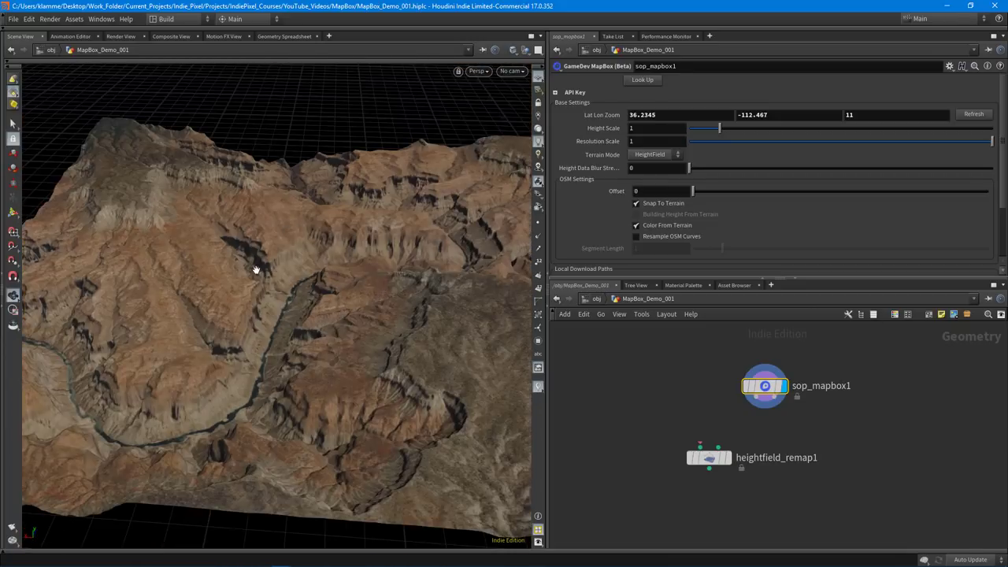
{"action": "left_click_drag", "start_coordinate": [341, 286], "coordinate": [371, 281]}
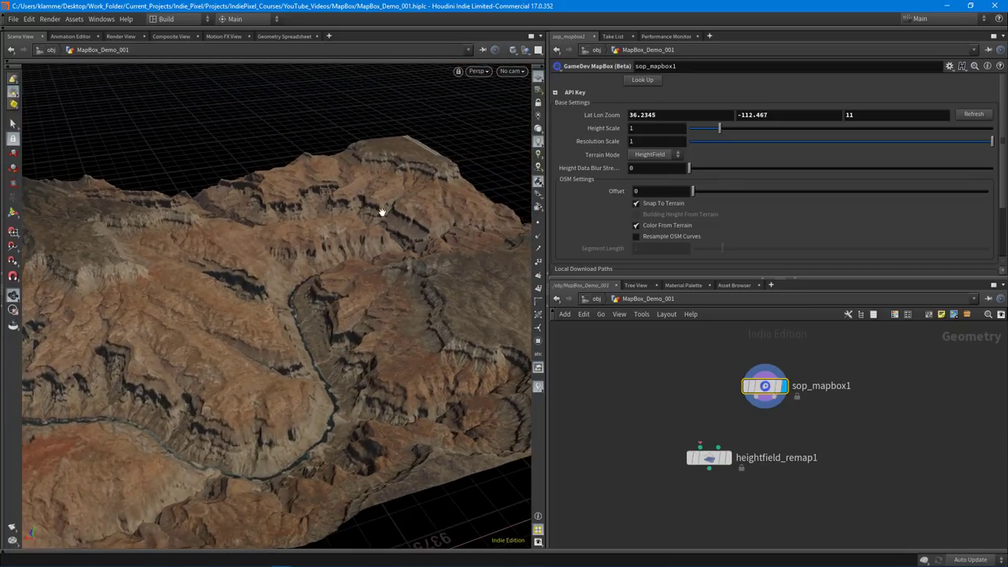
{"action": "left_click", "coordinate": [764, 403]}
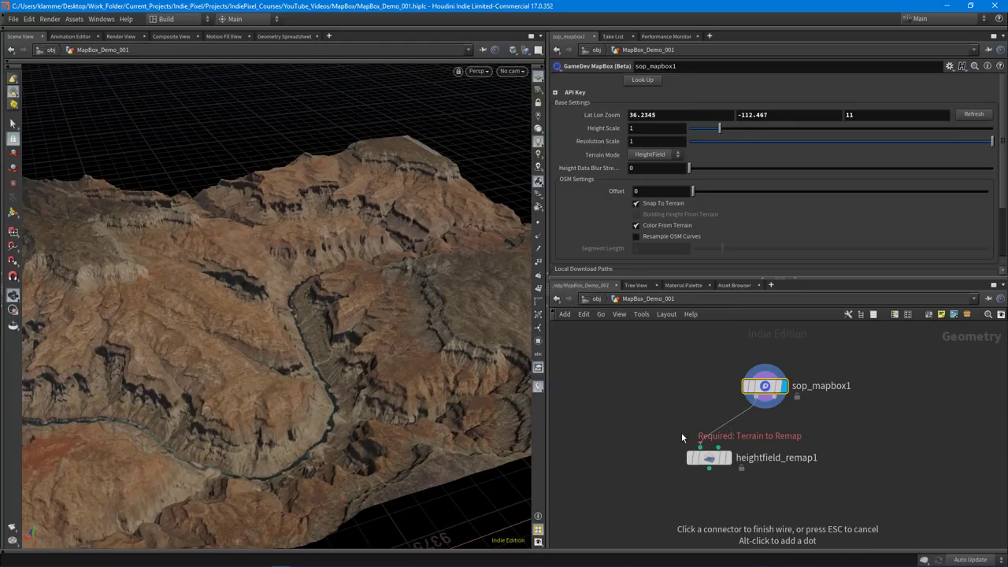
{"action": "left_click", "coordinate": [700, 447]}
{"action": "left_click", "coordinate": [726, 458]}
{"action": "left_click_drag", "start_coordinate": [717, 462], "coordinate": [689, 430]}
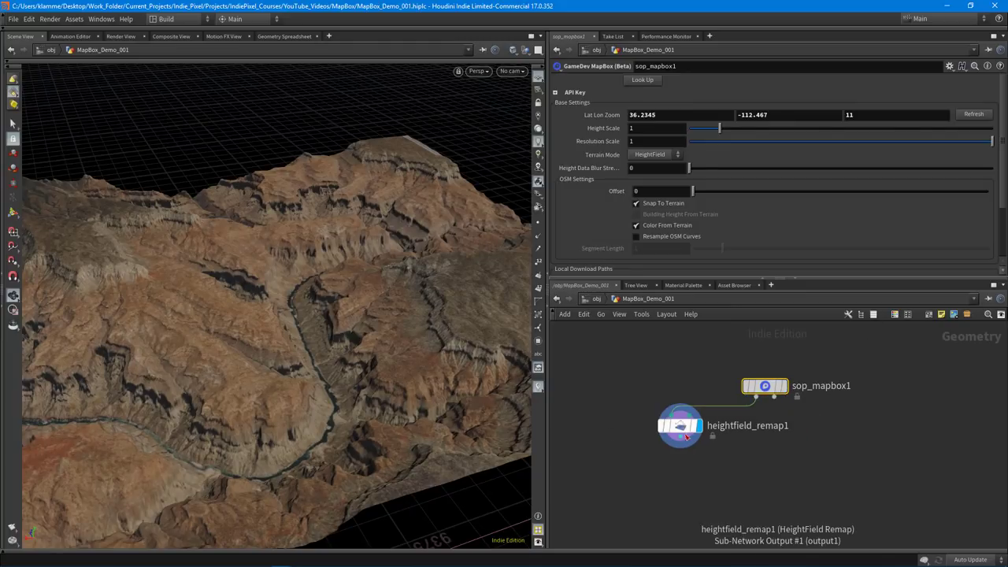
- Compute the terrain's height range in the HeightField Remap node, then delete that node
{"action": "left_click_drag", "start_coordinate": [275, 364], "coordinate": [220, 329]}
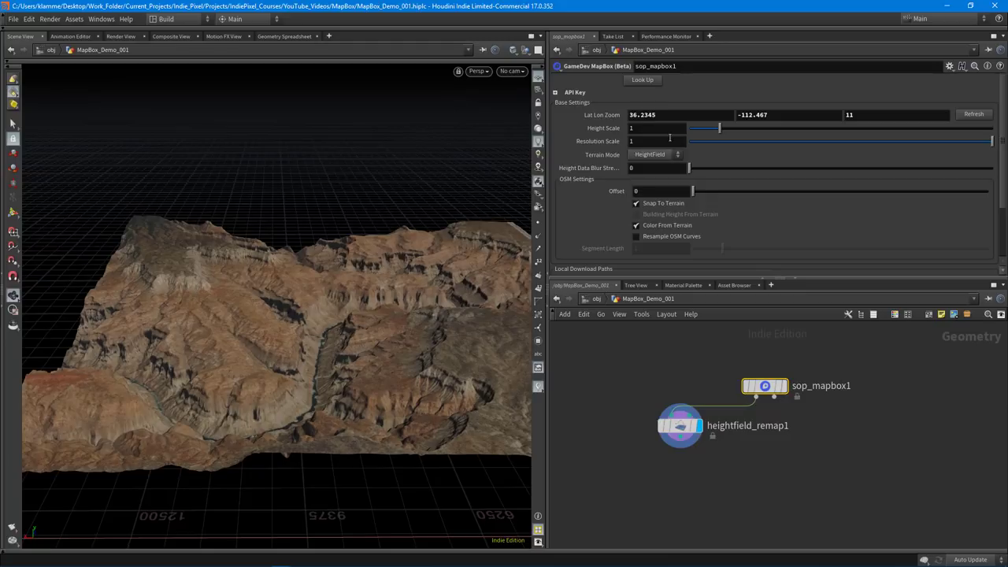
{"action": "left_click", "coordinate": [679, 426]}
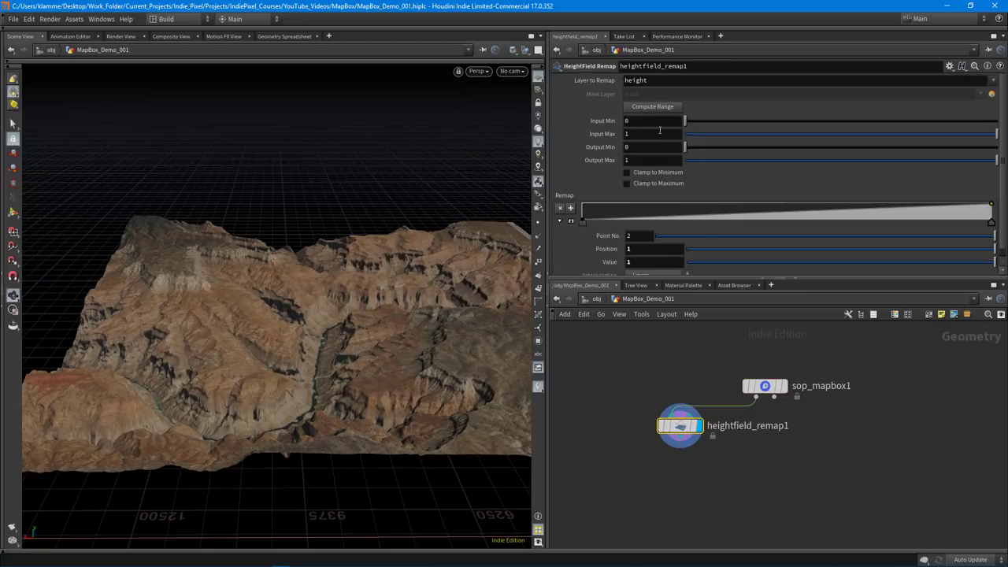
{"action": "left_click", "coordinate": [653, 107]}
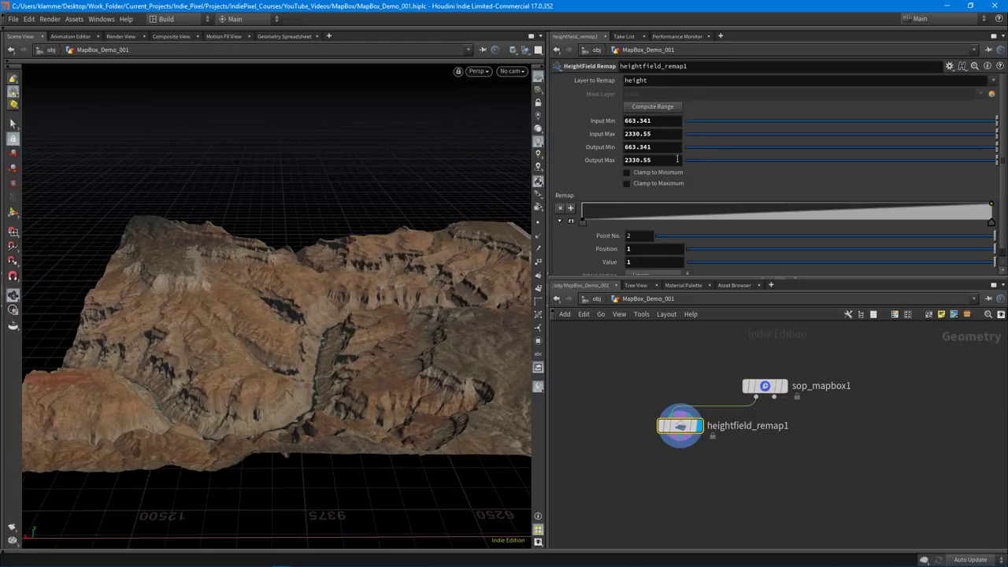
{"action": "left_click_drag", "start_coordinate": [424, 337], "coordinate": [360, 342]}
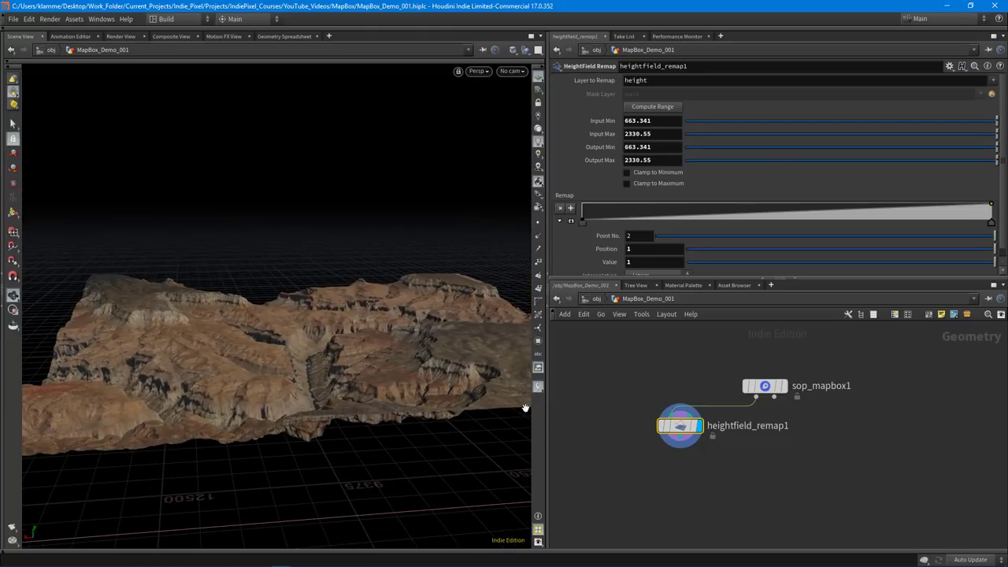
{"action": "left_click_drag", "start_coordinate": [600, 400], "coordinate": [687, 469]}
{"action": "key", "text": "Delete"}
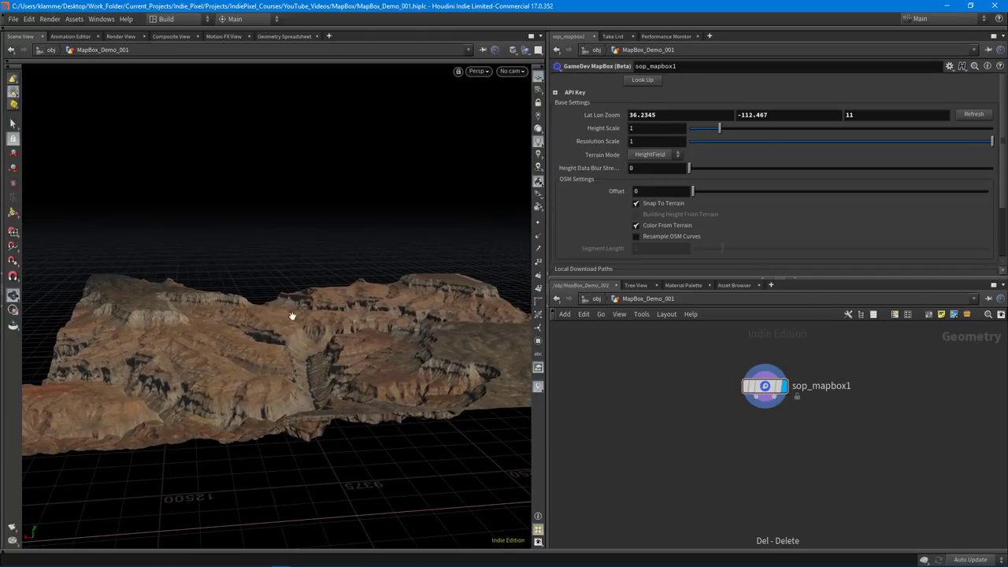
- Add a HeightField Visualize node to the network below the MapBox node
{"action": "left_click_drag", "start_coordinate": [292, 315], "coordinate": [243, 275]}
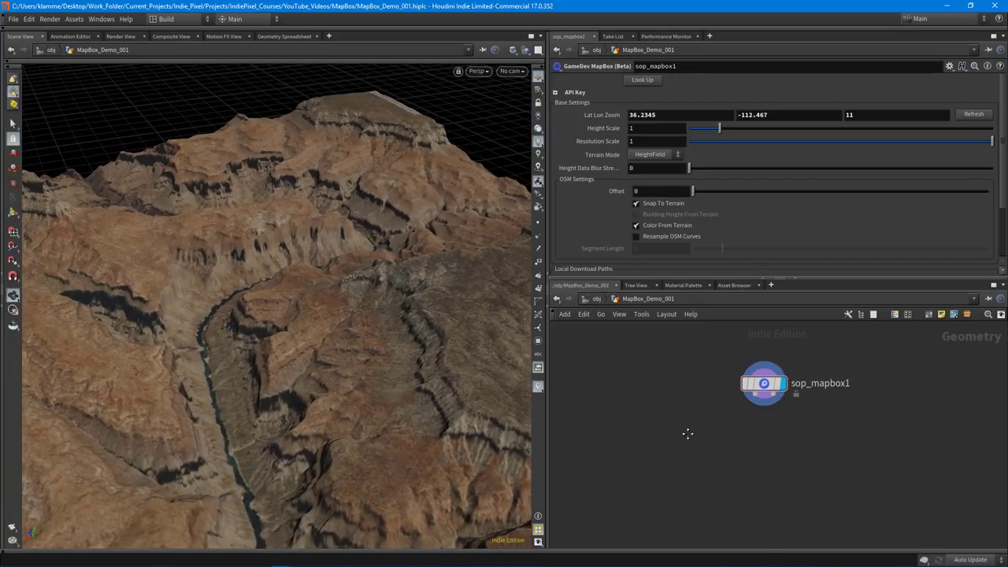
{"action": "key", "text": "Tab"}
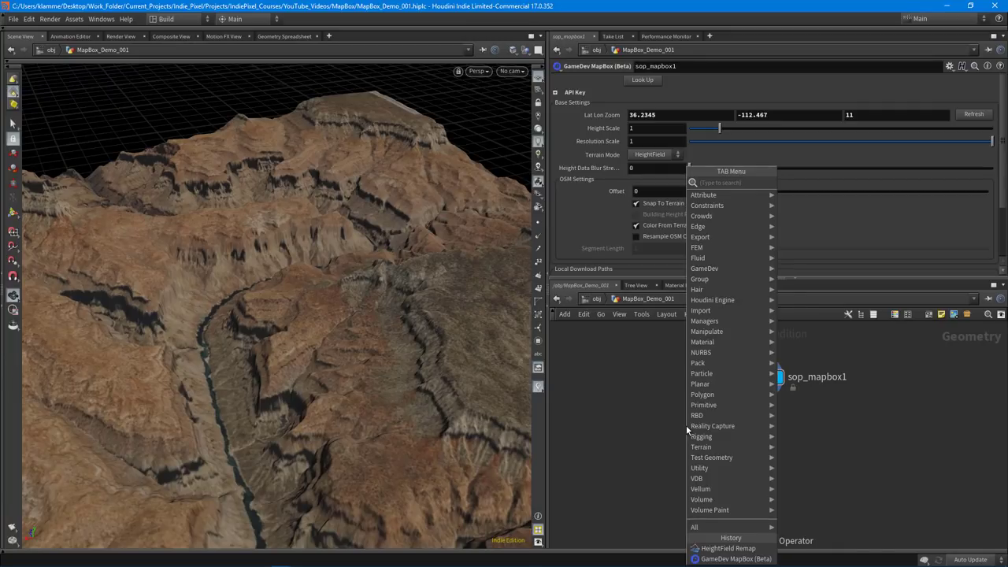
{"action": "type", "text": "visu"}
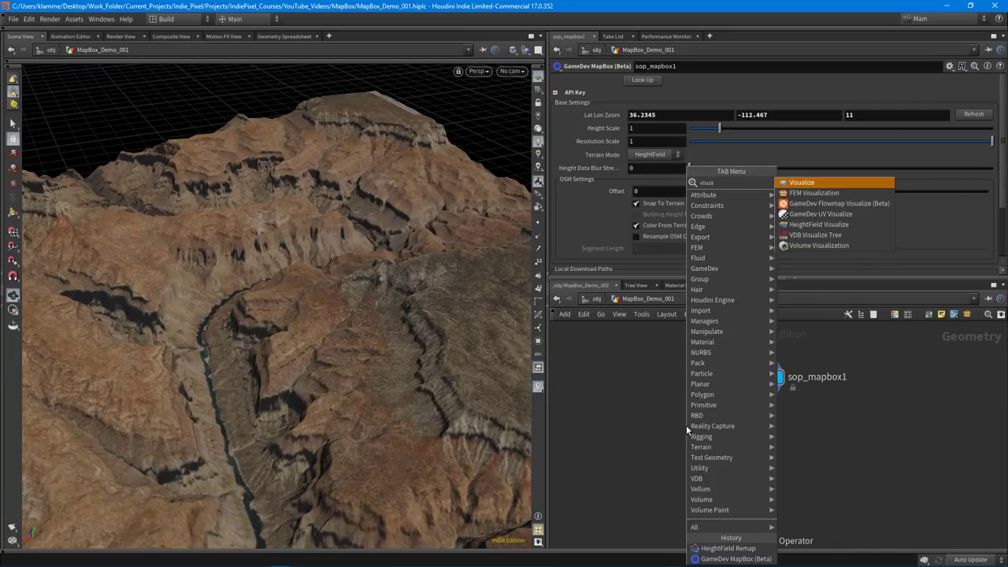
{"action": "type", "text": "a"}
{"action": "left_click", "coordinate": [819, 225]}
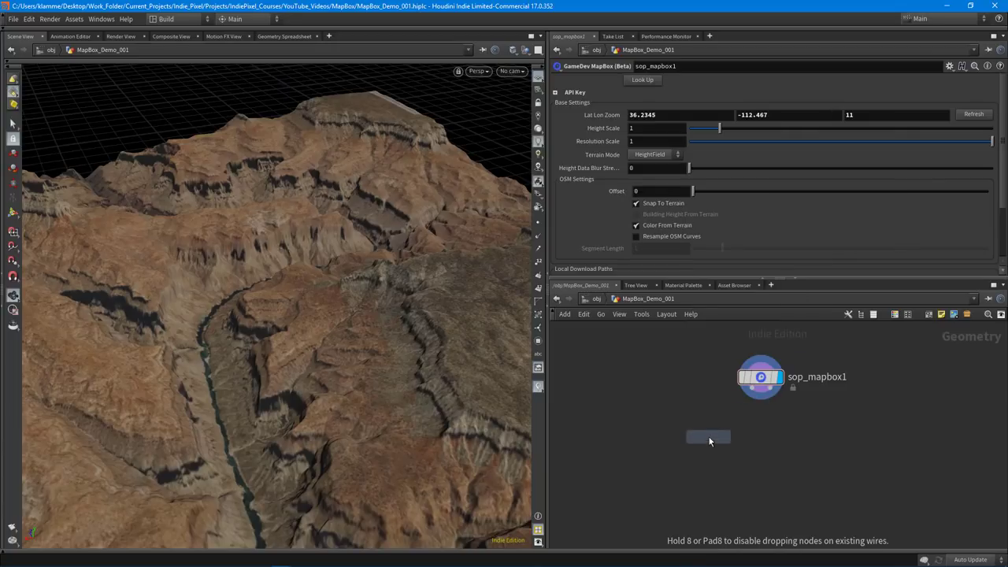
{"action": "left_click", "coordinate": [708, 437]}
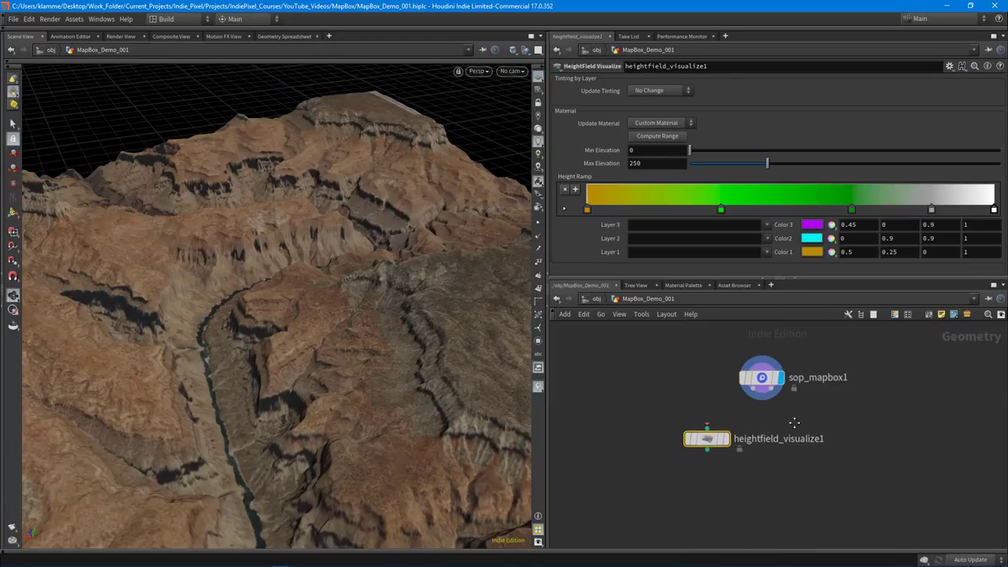
- Connect the MapBox node's Terrain output to the HeightField Visualize node and display the visualized terrain
{"action": "middle_click_drag", "start_coordinate": [793, 423], "coordinate": [841, 425]}
{"action": "scroll", "coordinate": [807, 407], "scroll_direction": "up", "scroll_amount": 2}
{"action": "left_click", "coordinate": [798, 381]}
{"action": "middle_click_drag", "start_coordinate": [797, 381], "coordinate": [759, 386]}
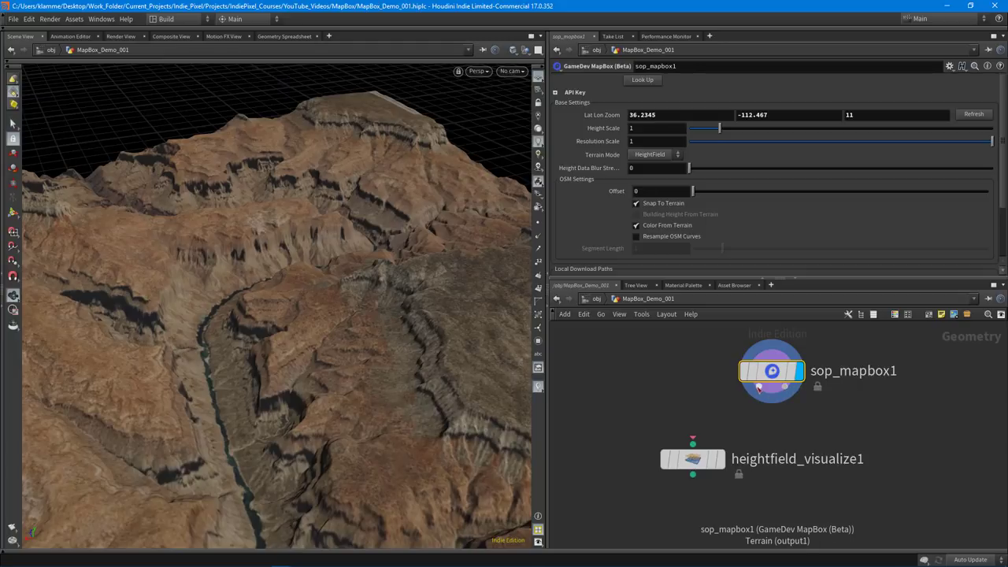
{"action": "left_click_drag", "start_coordinate": [758, 388], "coordinate": [664, 433]}
{"action": "left_click", "coordinate": [721, 463]}
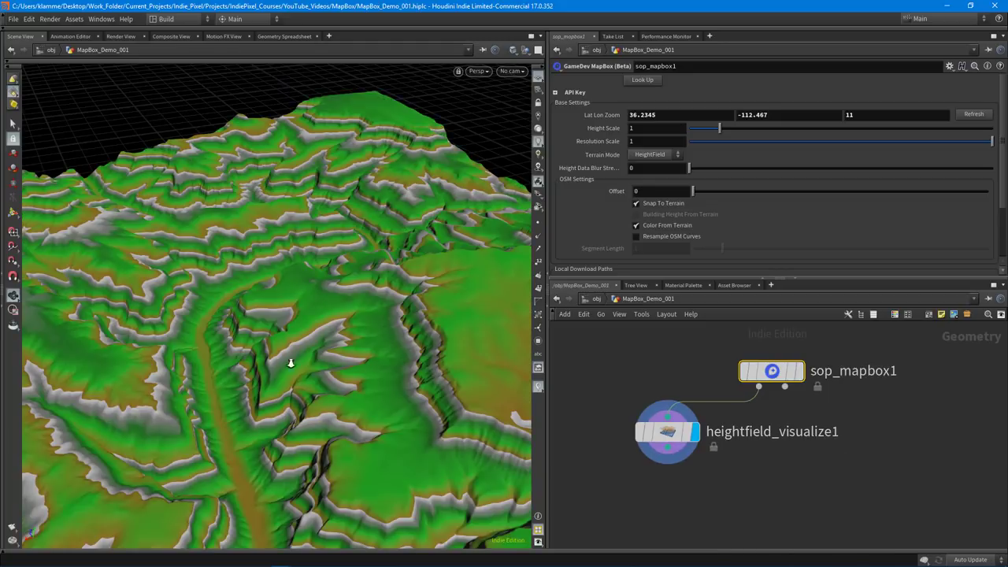
{"action": "scroll", "coordinate": [292, 358], "scroll_direction": "down", "scroll_amount": 3}
{"action": "scroll", "coordinate": [291, 358], "scroll_direction": "down", "scroll_amount": 2}
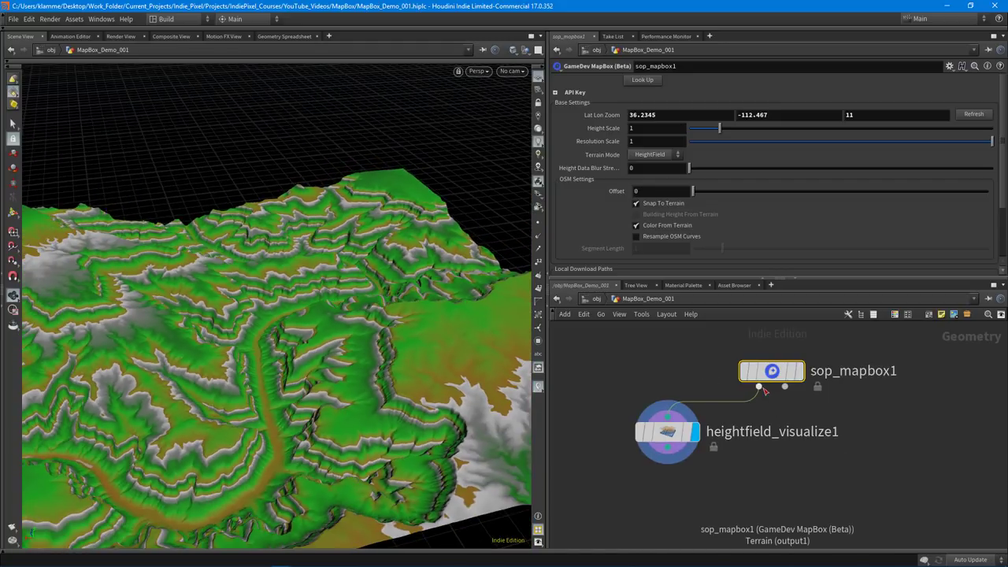
{"action": "left_click_drag", "start_coordinate": [668, 432], "coordinate": [669, 438]}
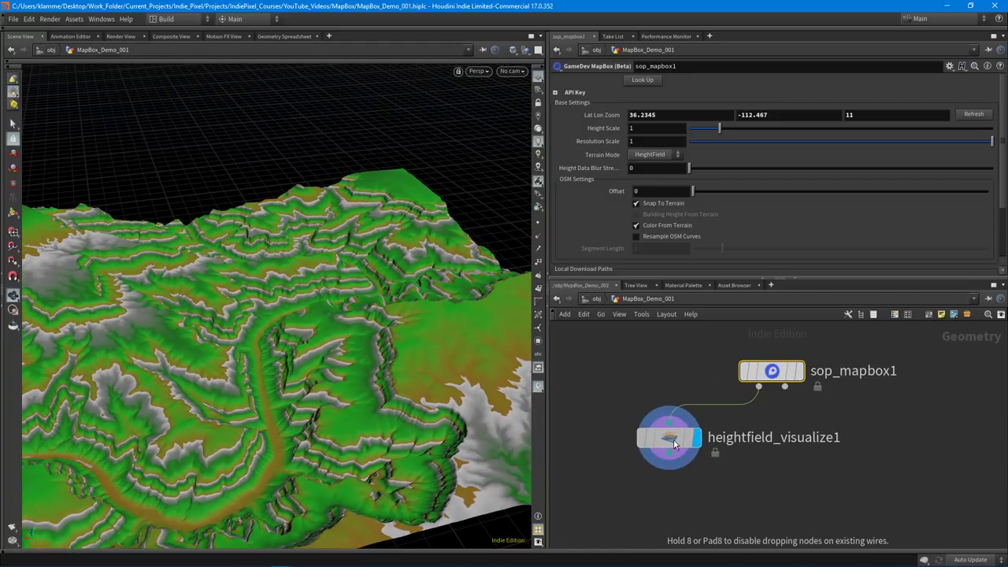
- Compute the elevation range in the HeightField Visualize node from the incoming terrain
{"action": "left_click_drag", "start_coordinate": [354, 407], "coordinate": [317, 396]}
{"action": "right_click_drag", "start_coordinate": [317, 396], "coordinate": [378, 411]}
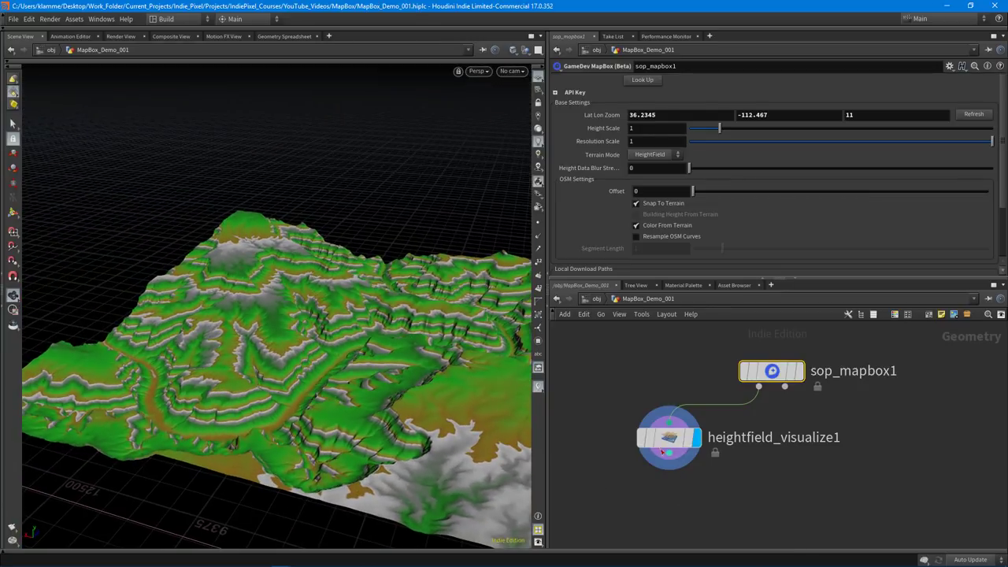
{"action": "left_click", "coordinate": [665, 439]}
{"action": "left_click_drag", "start_coordinate": [319, 354], "coordinate": [399, 342]}
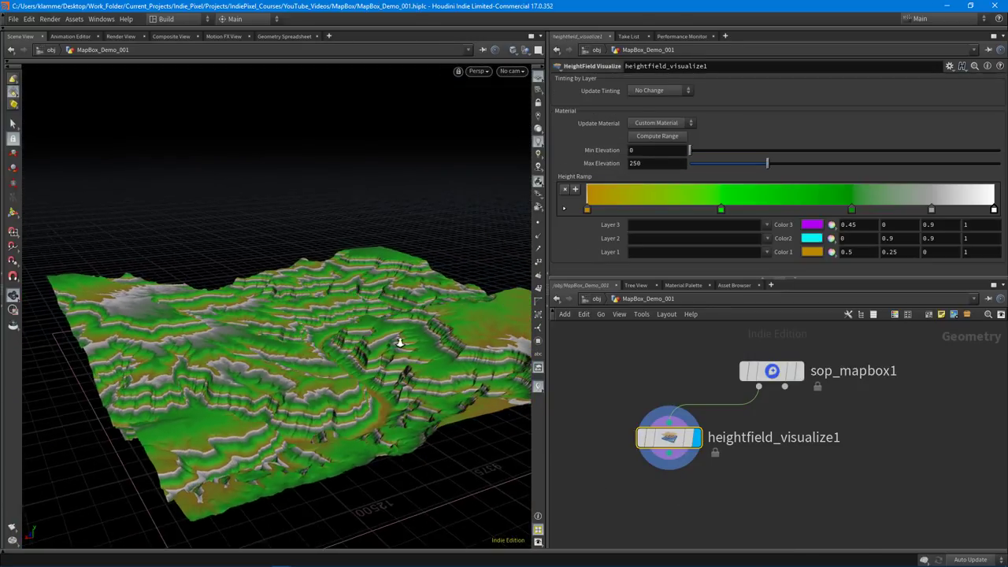
{"action": "right_click_drag", "start_coordinate": [399, 341], "coordinate": [297, 334]}
{"action": "left_click_drag", "start_coordinate": [297, 335], "coordinate": [366, 341]}
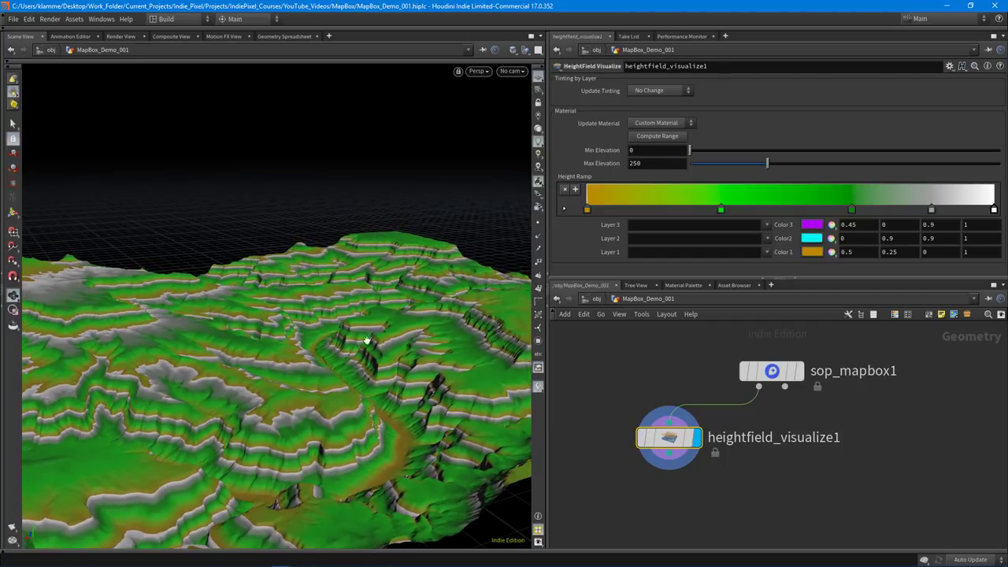
{"action": "left_click", "coordinate": [657, 135]}
{"action": "left_click_drag", "start_coordinate": [409, 362], "coordinate": [319, 331]}
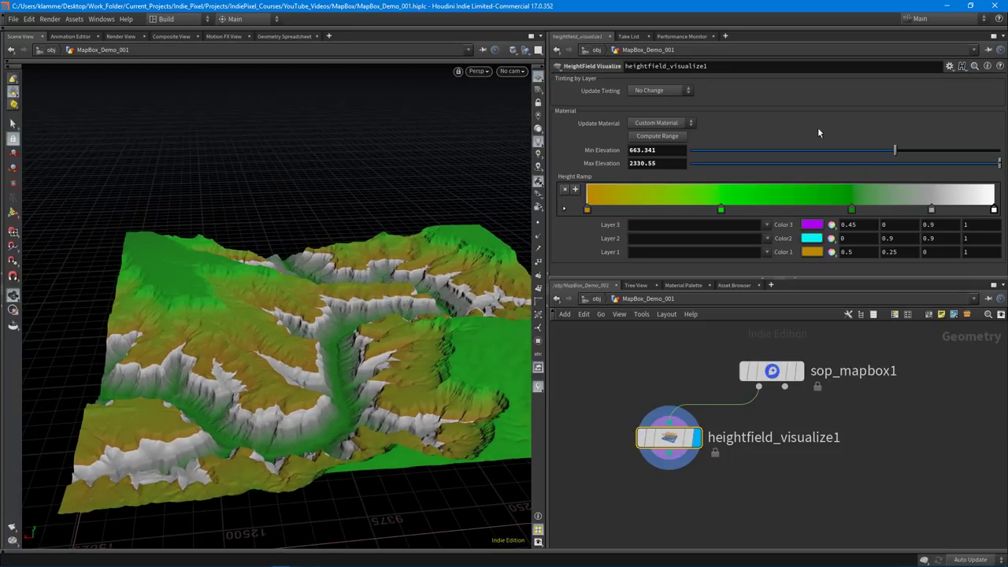
- Set the HeightField Visualize node's minimum elevation to -50
{"action": "left_click_drag", "start_coordinate": [896, 151], "coordinate": [689, 151]}
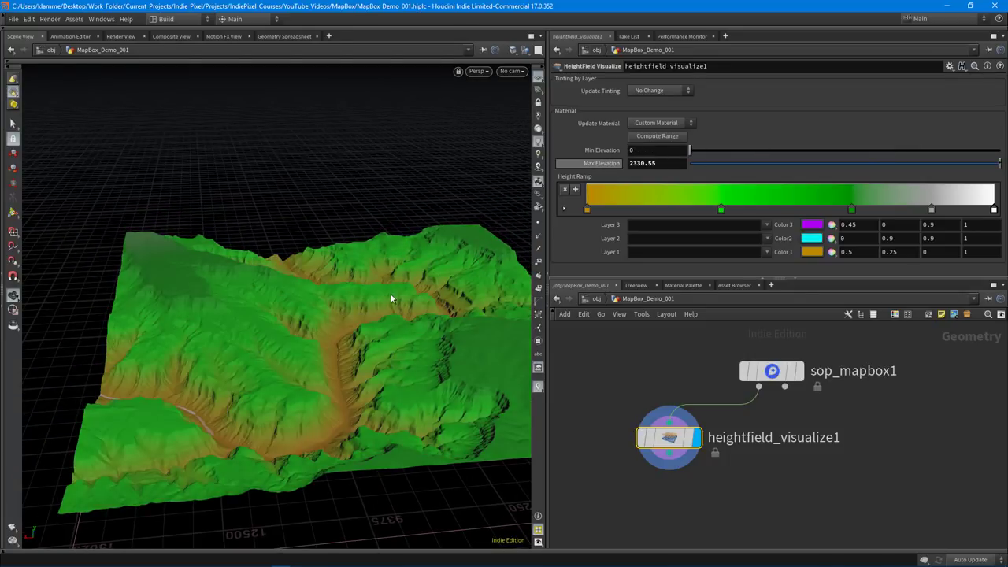
{"action": "left_click_drag", "start_coordinate": [391, 298], "coordinate": [331, 297]}
{"action": "left_click", "coordinate": [661, 152]}
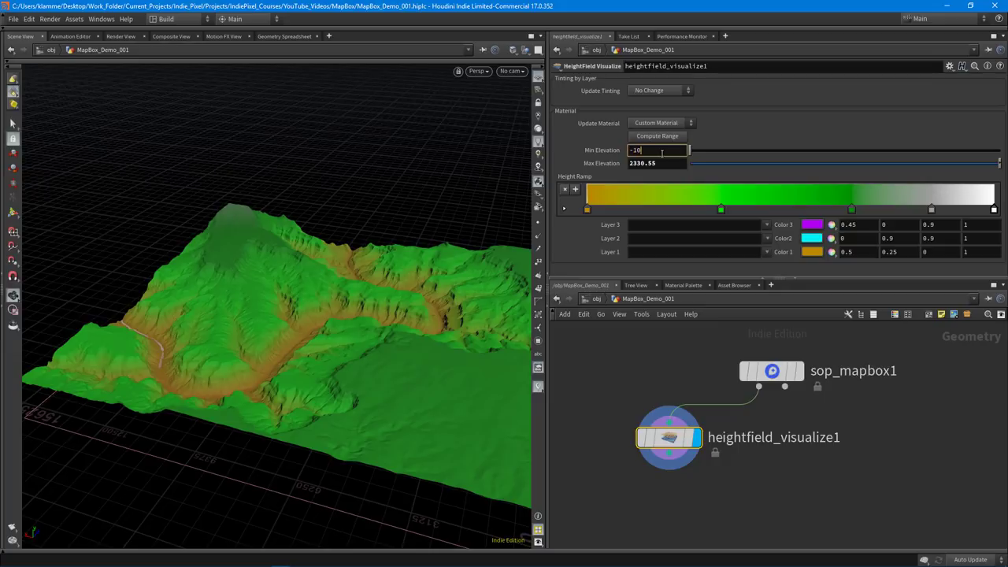
{"action": "type", "text": "-50"}
{"action": "key", "text": "Return"}
- Remove both green points from the height ramp and shift the grey point toward the ramp's centre
{"action": "left_click_drag", "start_coordinate": [296, 263], "coordinate": [472, 254]}
{"action": "left_click_drag", "start_coordinate": [720, 208], "coordinate": [727, 250]}
{"action": "left_click_drag", "start_coordinate": [854, 209], "coordinate": [859, 256]}
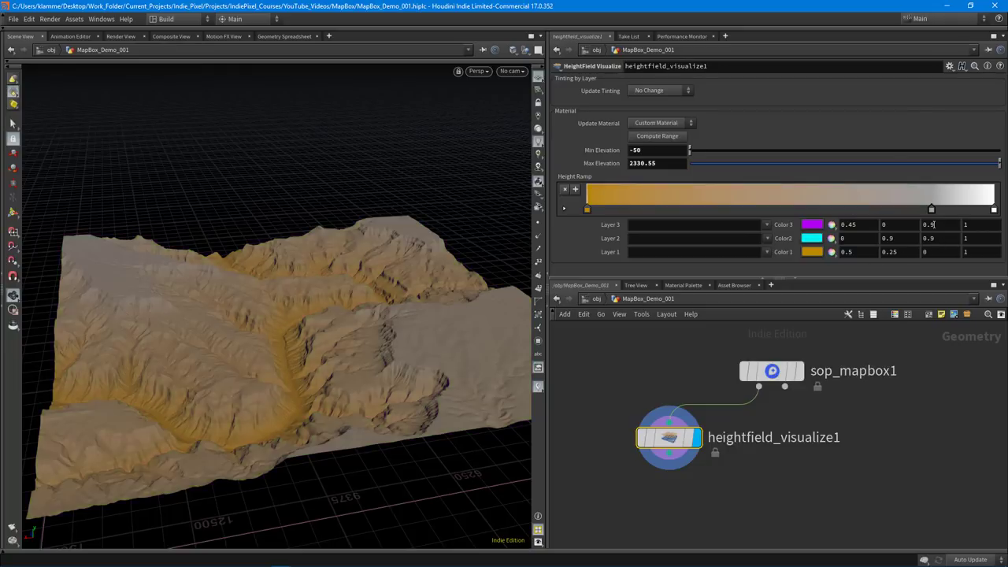
{"action": "mouse_move", "coordinate": [773, 211]}
{"action": "left_mouse_down"}
{"action": "mouse_move", "coordinate": [848, 209]}
{"action": "mouse_move", "coordinate": [752, 208]}
{"action": "mouse_move", "coordinate": [851, 211]}
{"action": "left_mouse_up"}
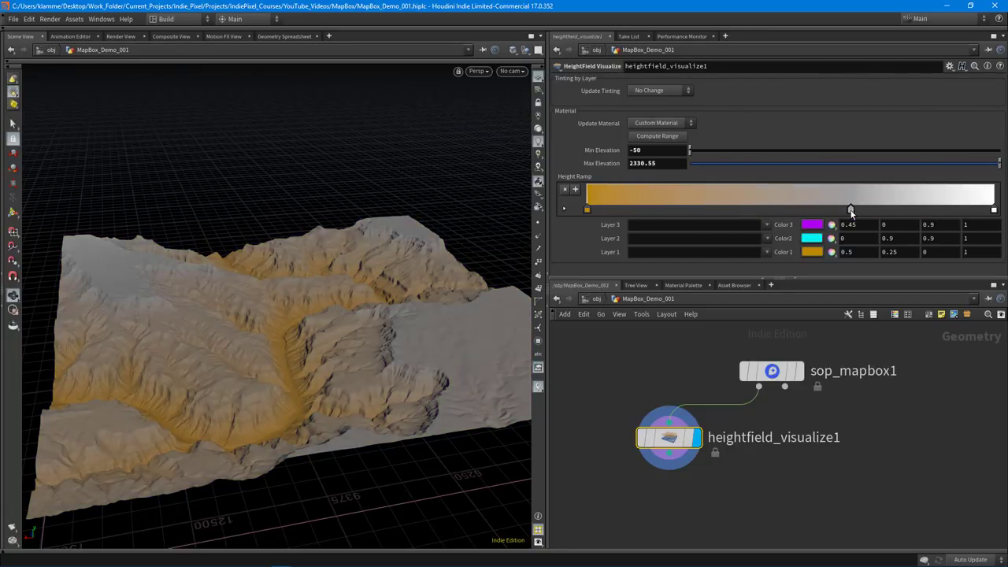
{"action": "left_click_drag", "start_coordinate": [317, 307], "coordinate": [345, 244]}
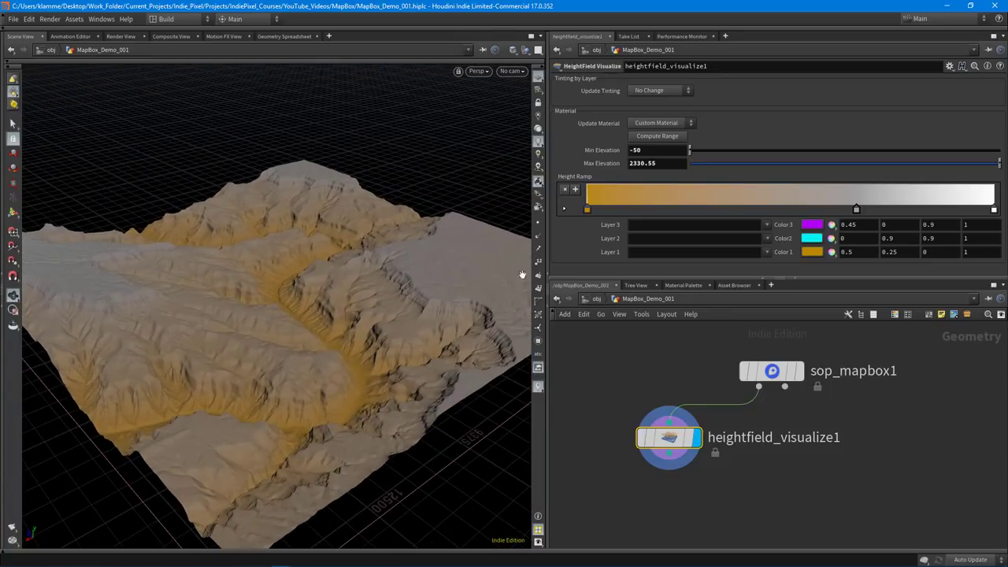
- Enlarge the network editor pane and move the MapBox node slightly away from the HeightField Visualize node
{"action": "left_click_drag", "start_coordinate": [809, 277], "coordinate": [809, 212]}
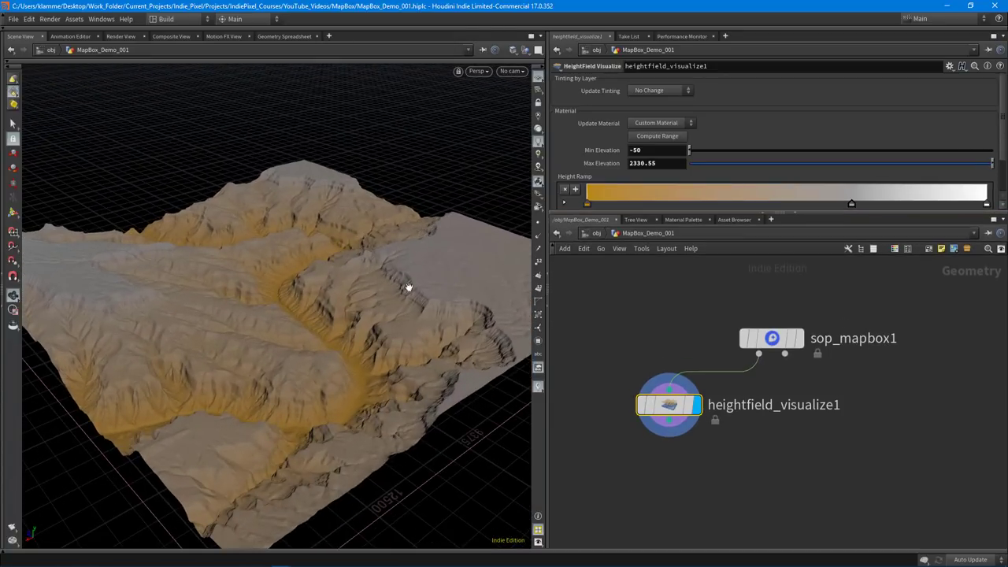
{"action": "left_click_drag", "start_coordinate": [336, 346], "coordinate": [316, 339]}
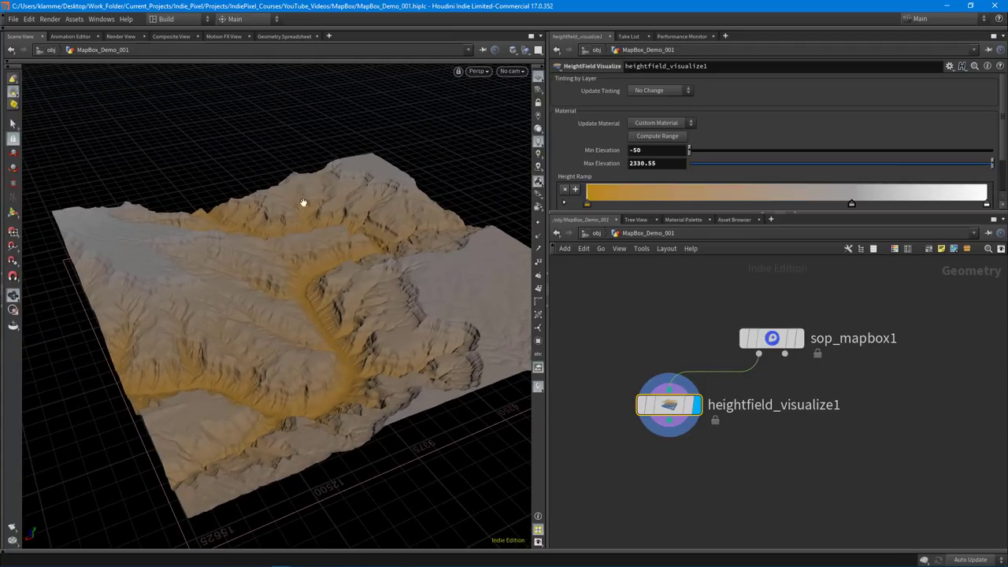
{"action": "left_click_drag", "start_coordinate": [304, 203], "coordinate": [338, 245]}
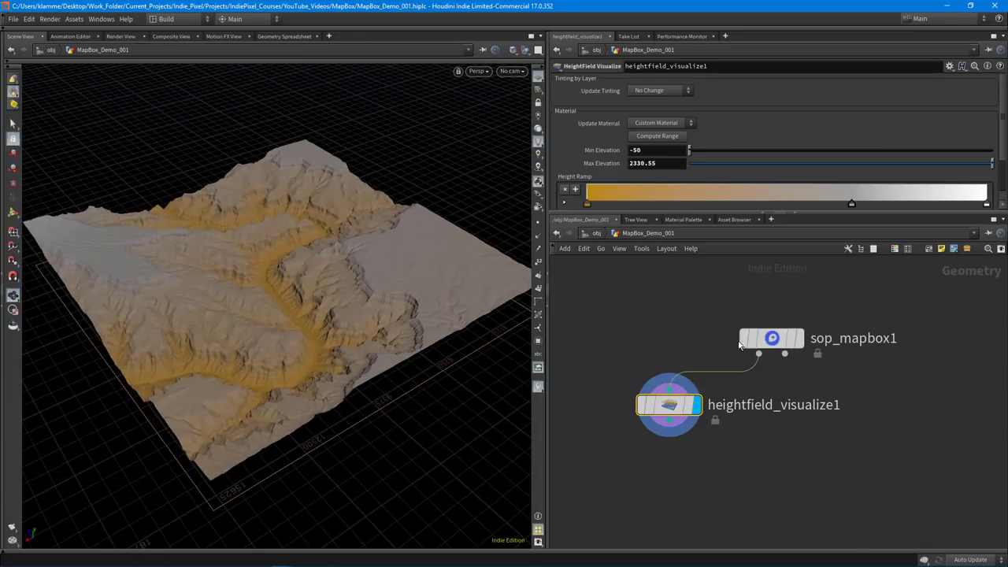
{"action": "mouse_move", "coordinate": [770, 340]}
{"action": "left_mouse_down"}
{"action": "mouse_move", "coordinate": [803, 337]}
{"action": "mouse_move", "coordinate": [763, 337]}
{"action": "mouse_move", "coordinate": [776, 340]}
{"action": "left_mouse_up"}
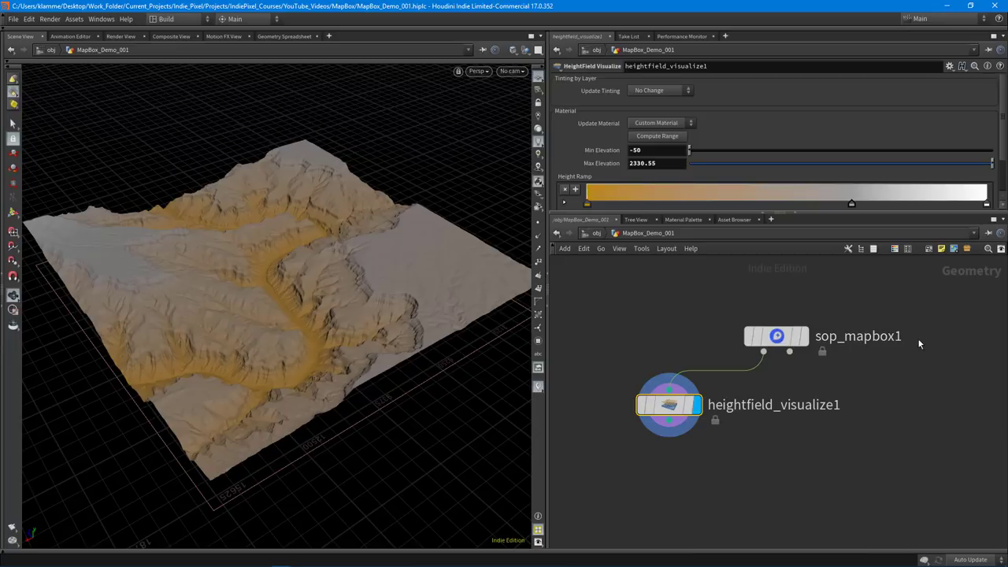
{"action": "middle_click_drag", "start_coordinate": [860, 386], "coordinate": [817, 361]}
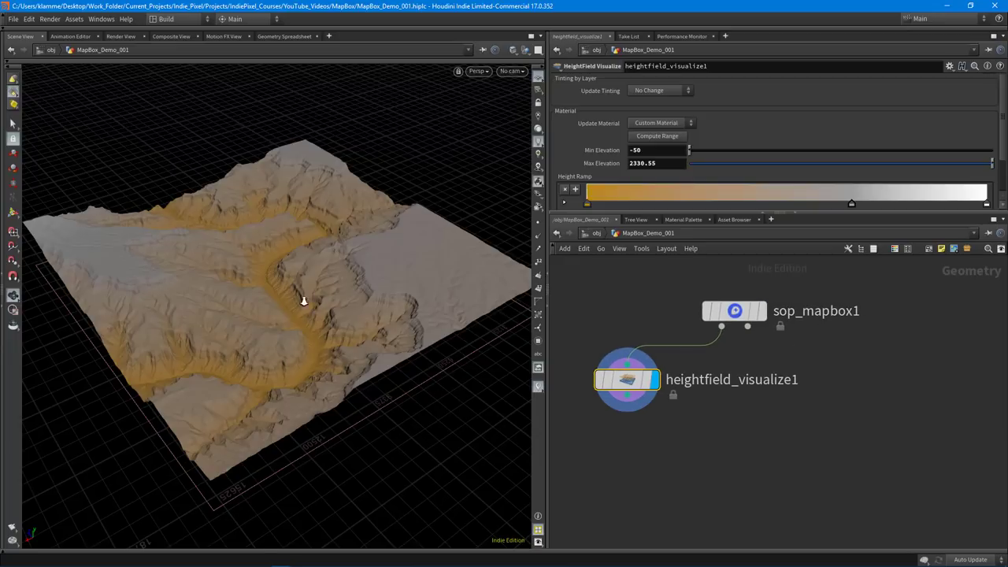
{"action": "left_click_drag", "start_coordinate": [304, 300], "coordinate": [275, 295]}
{"action": "middle_click_drag", "start_coordinate": [854, 439], "coordinate": [848, 440]}
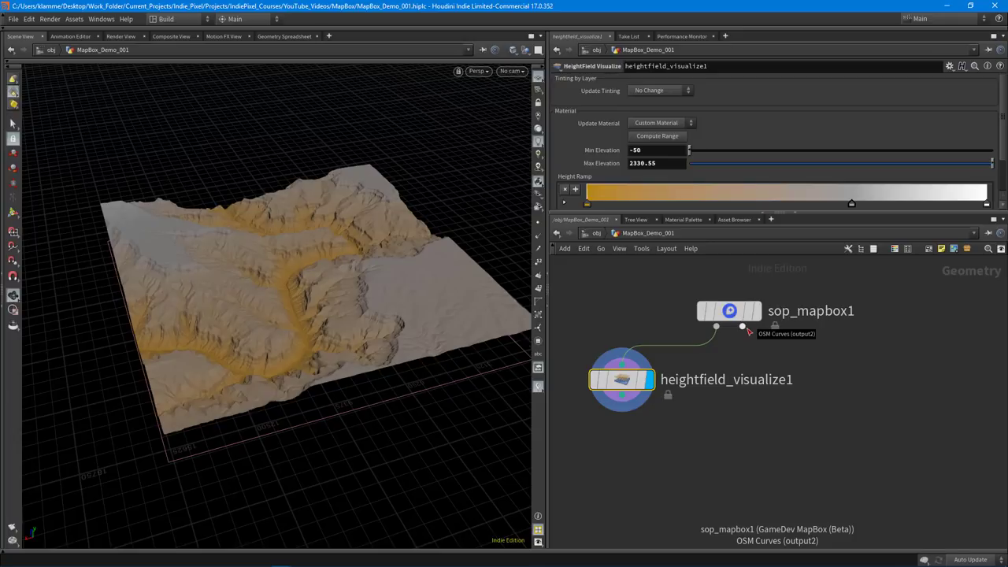
- Add a Null node, connect the MapBox node's OSM Curves output to it and display the curves
{"action": "key", "text": "Tab"}
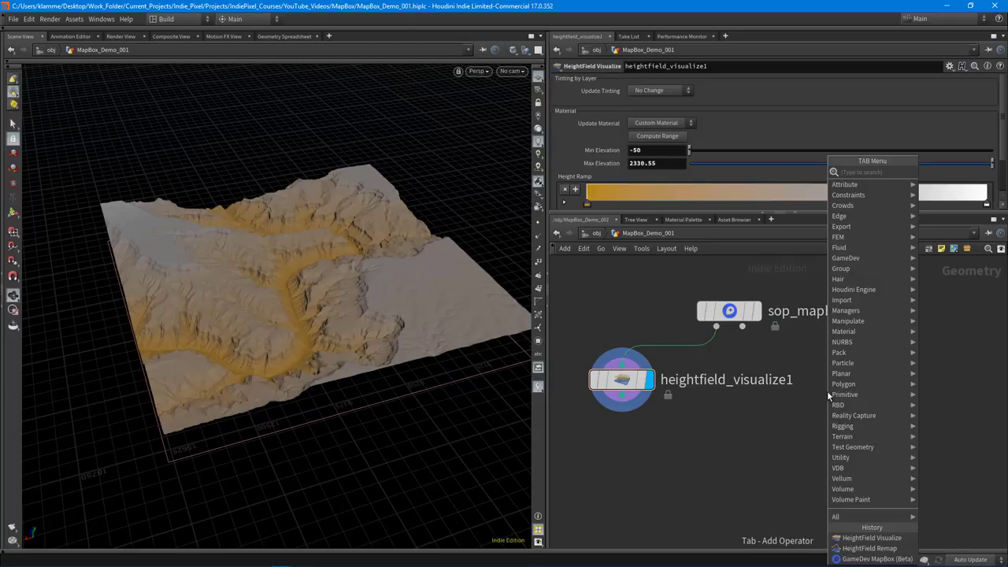
{"action": "type", "text": "nul"}
{"action": "key", "text": "Return"}
{"action": "left_click", "coordinate": [829, 393]}
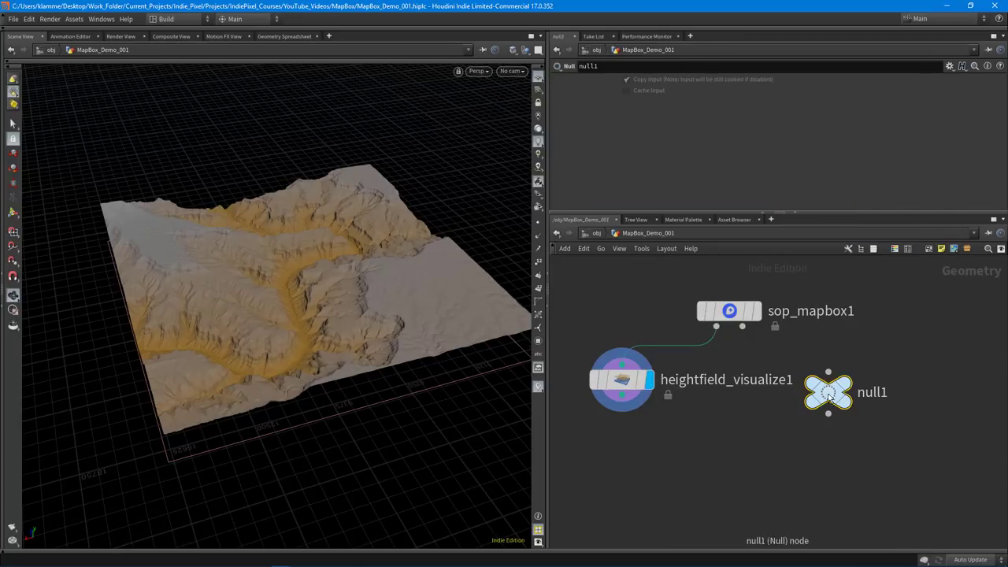
{"action": "left_click_drag", "start_coordinate": [742, 326], "coordinate": [829, 371]}
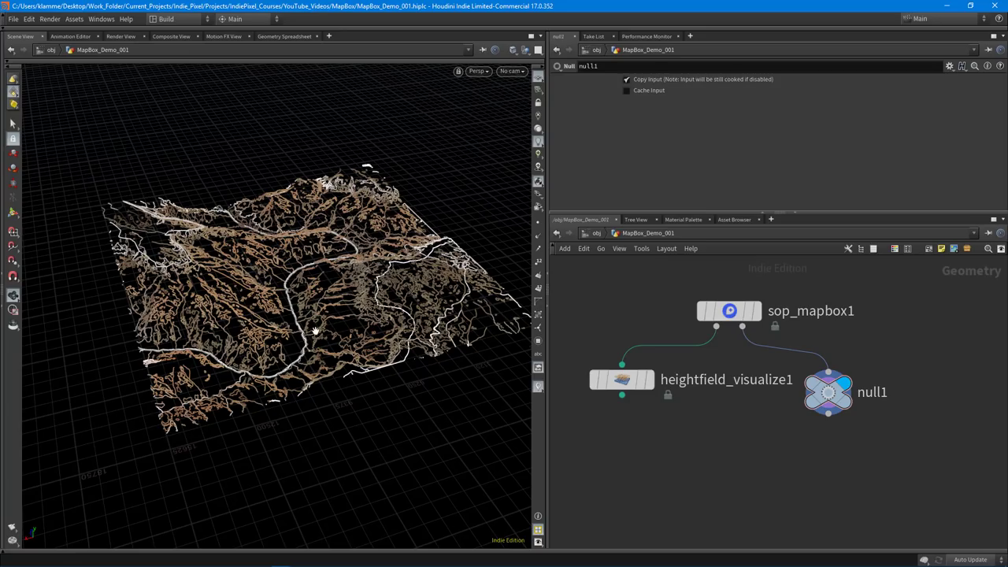
- Line up the Null node beside the HeightField Visualize node and rename it OSM_Curves
{"action": "left_click_drag", "start_coordinate": [315, 331], "coordinate": [360, 342]}
{"action": "right_click_drag", "start_coordinate": [360, 341], "coordinate": [343, 230]}
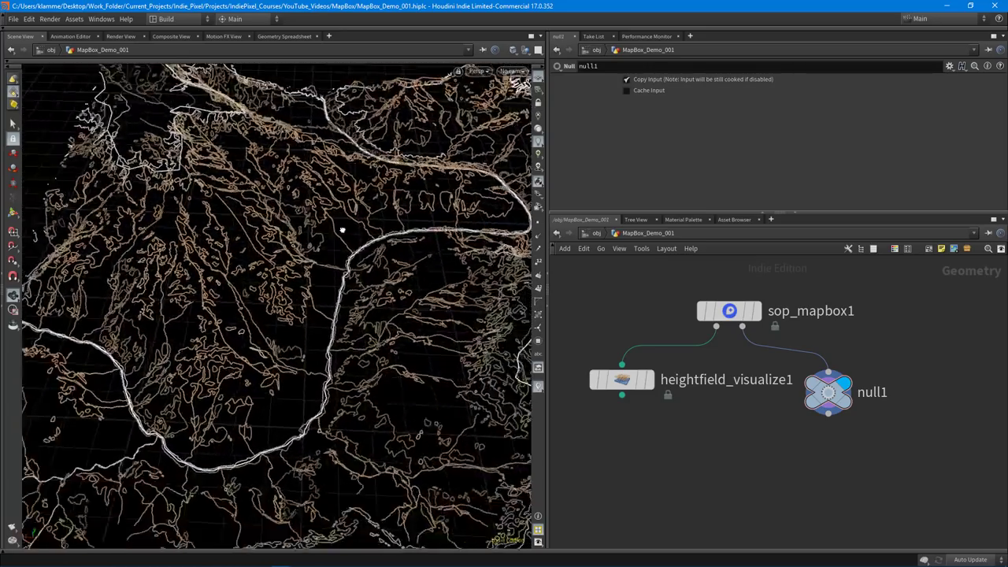
{"action": "left_click_drag", "start_coordinate": [342, 230], "coordinate": [302, 256]}
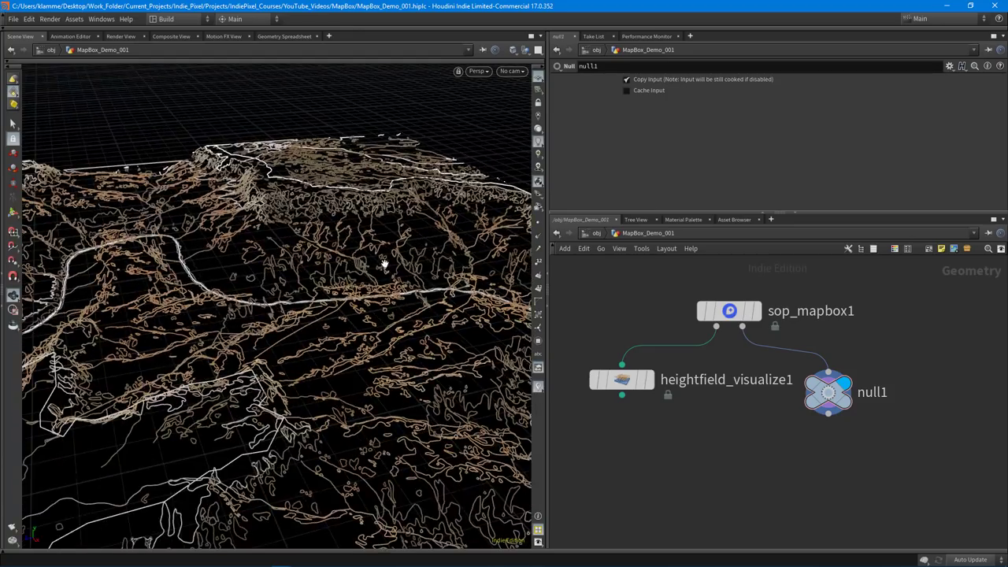
{"action": "left_click_drag", "start_coordinate": [384, 266], "coordinate": [331, 327]}
{"action": "mouse_move", "coordinate": [366, 269]}
{"action": "left_mouse_down"}
{"action": "mouse_move", "coordinate": [391, 225]}
{"action": "mouse_move", "coordinate": [232, 314]}
{"action": "mouse_move", "coordinate": [425, 273]}
{"action": "mouse_move", "coordinate": [373, 288]}
{"action": "mouse_move", "coordinate": [387, 264]}
{"action": "mouse_move", "coordinate": [331, 269]}
{"action": "mouse_move", "coordinate": [362, 259]}
{"action": "left_mouse_up"}
{"action": "left_click_drag", "start_coordinate": [827, 391], "coordinate": [856, 380]}
{"action": "double_click", "coordinate": [902, 380]}
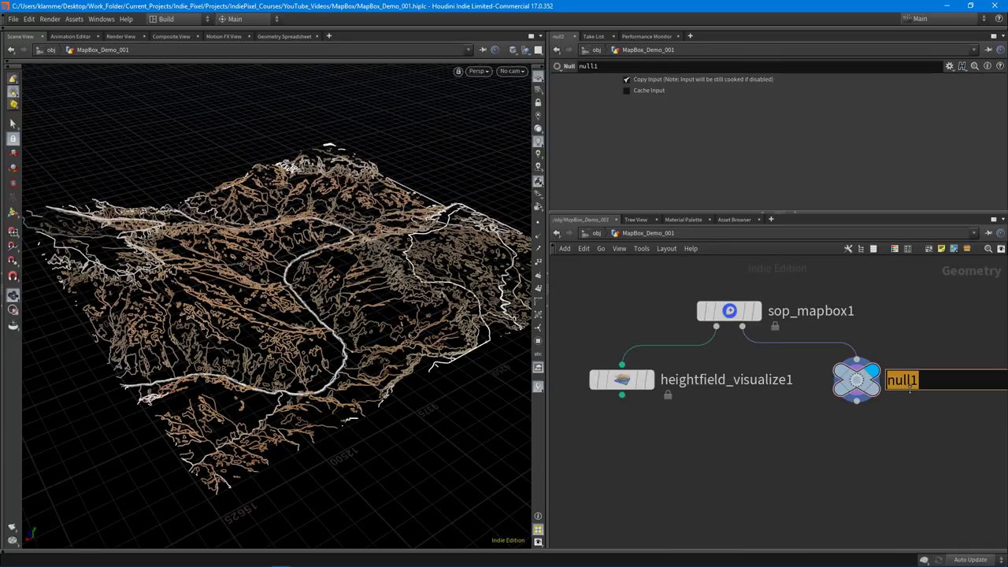
{"action": "type", "text": "OSM_C"}
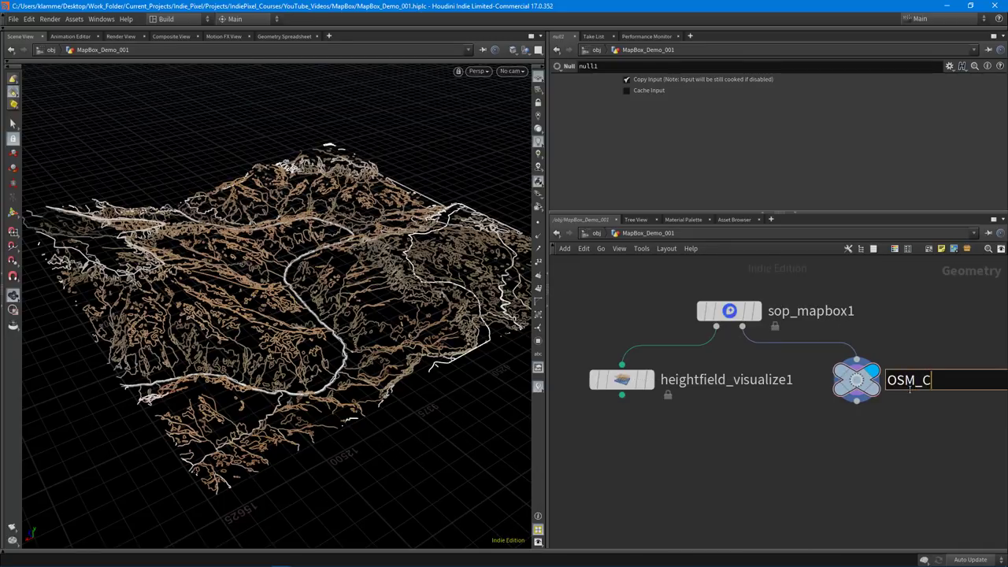
{"action": "type", "text": "urves"}
{"action": "key", "text": "Return"}
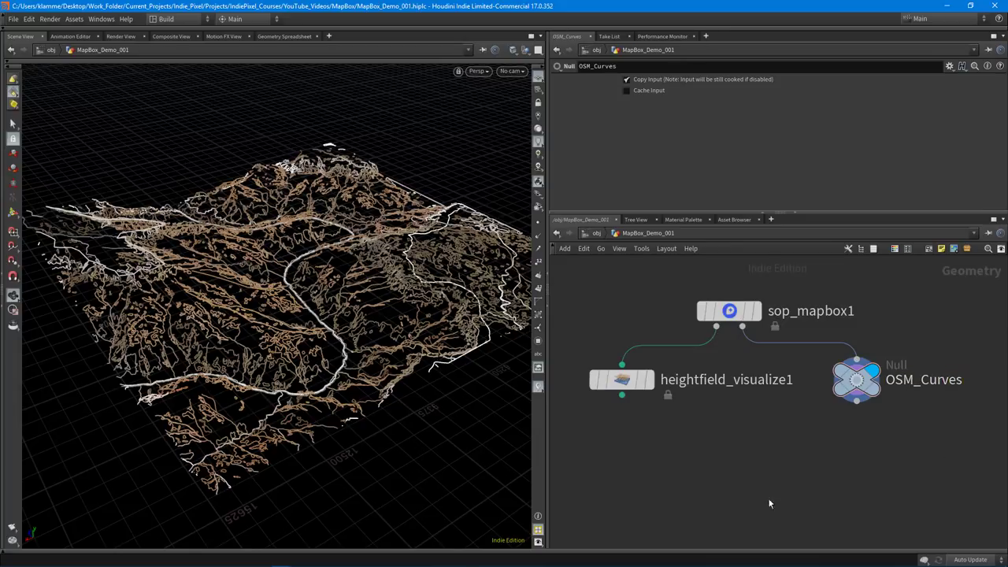
- Rename the HeightField Visualize node to Terrain_Colors
{"action": "middle_click_drag", "start_coordinate": [742, 426], "coordinate": [814, 431]}
{"action": "double_click", "coordinate": [802, 386]}
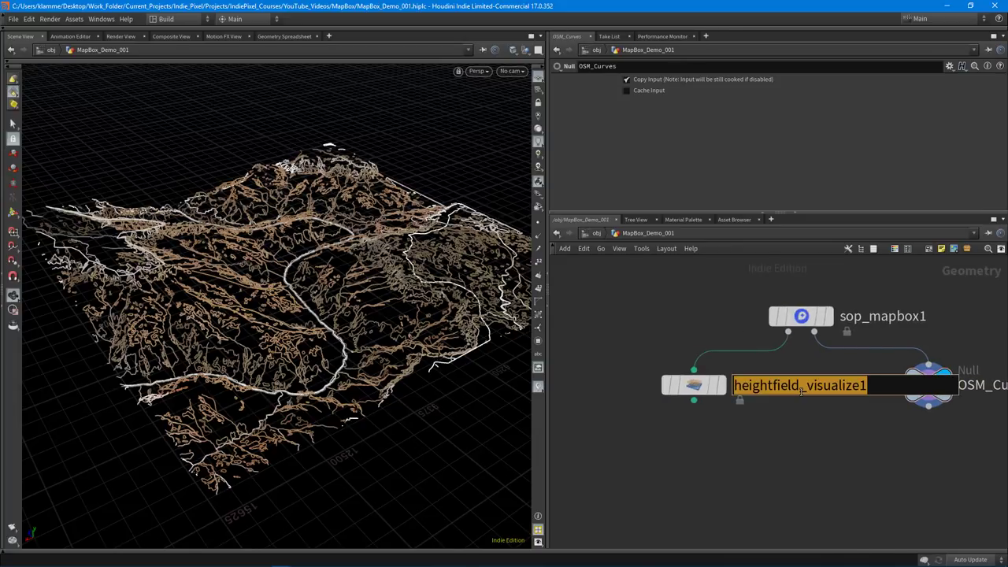
{"action": "type", "text": "Terr"}
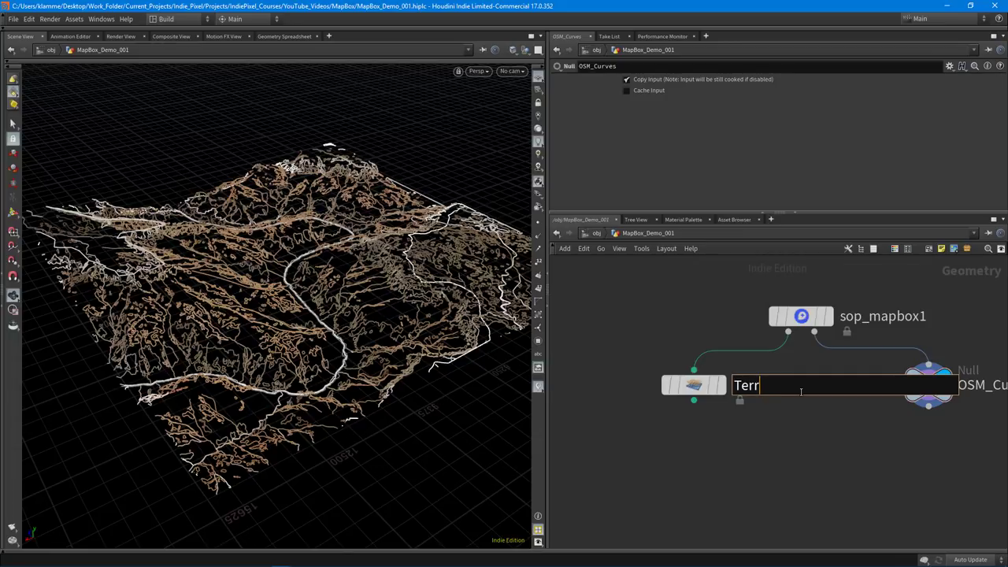
{"action": "type", "text": "ain_Colors"}
{"action": "key", "text": "Return"}
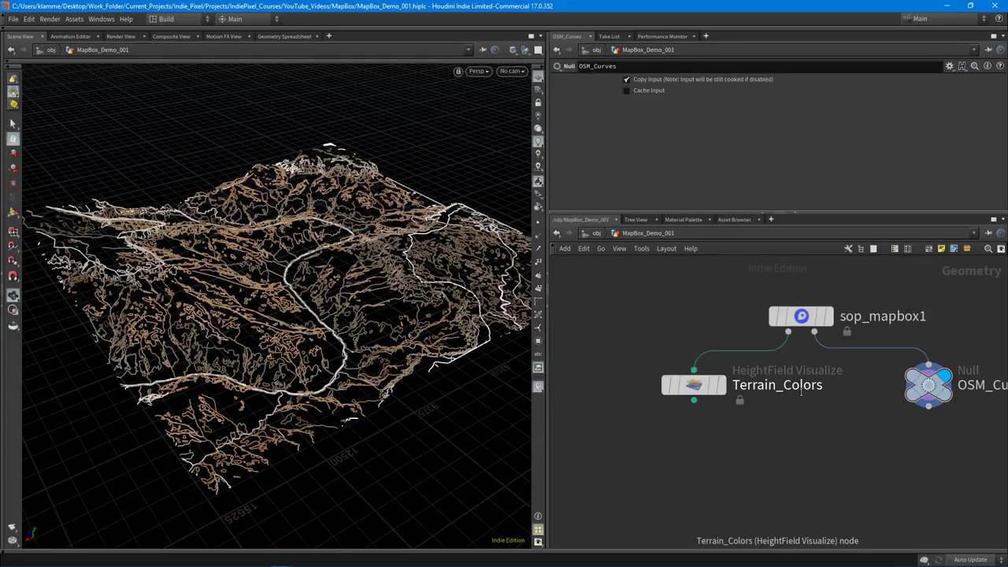
- Add a Null node below Terrain_Colors and connect the Terrain_Colors output to its input
{"action": "scroll", "coordinate": [744, 428], "scroll_direction": "up", "scroll_amount": 2}
{"action": "key", "text": "Tab"}
{"action": "type", "text": "null"}
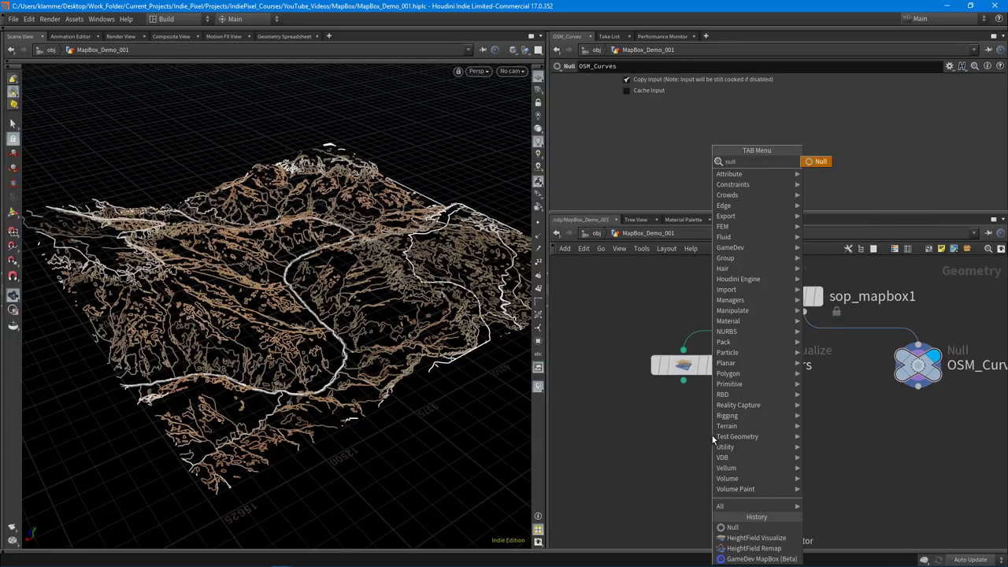
{"action": "key", "text": "Return"}
{"action": "left_click", "coordinate": [669, 449]}
{"action": "left_click_drag", "start_coordinate": [684, 381], "coordinate": [720, 444]}
- Rename the Null node below Terrain_Colors to OUT_HeightField
{"action": "left_click", "coordinate": [726, 443]}
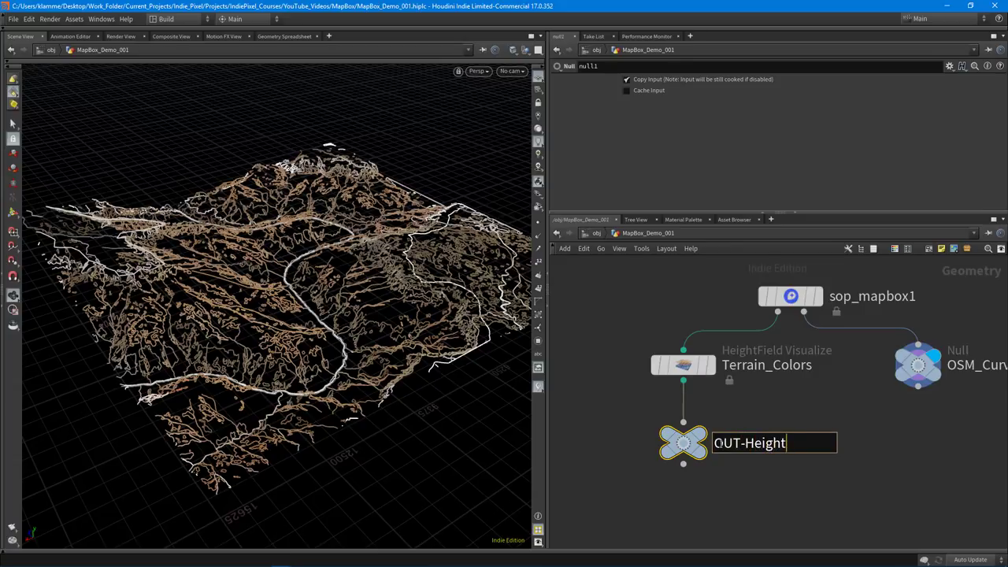
{"action": "type", "text": "OUT-HeightField"}
{"action": "key", "text": "Return"}
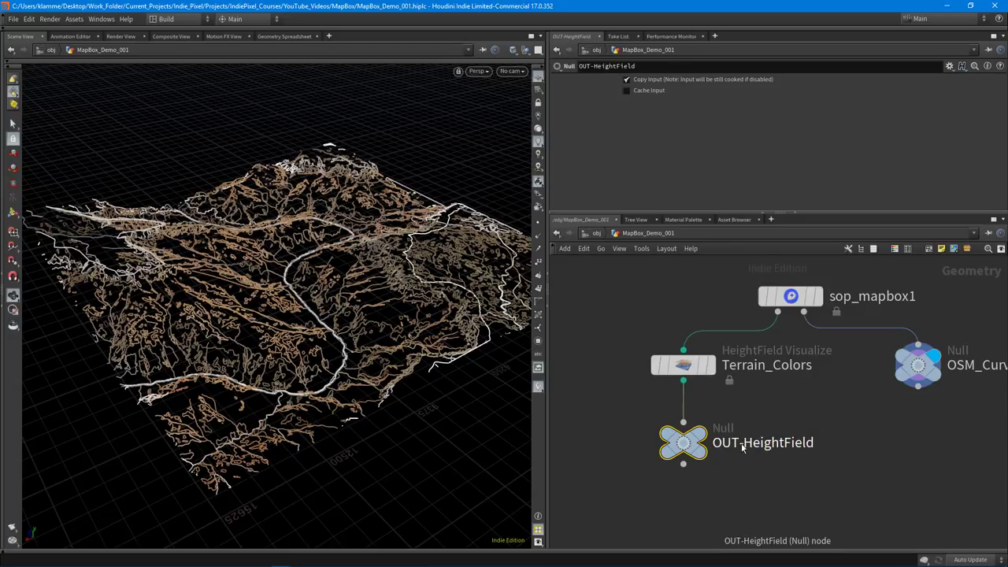
{"action": "double_click", "coordinate": [746, 444]}
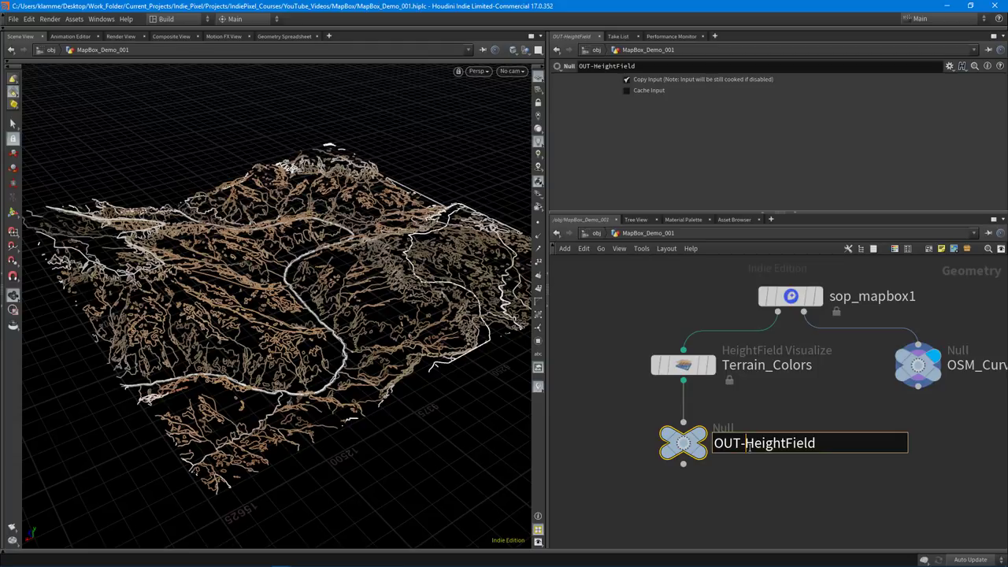
{"action": "key", "text": "BackSpace"}
{"action": "type", "text": "_"}
{"action": "key", "text": "Return"}
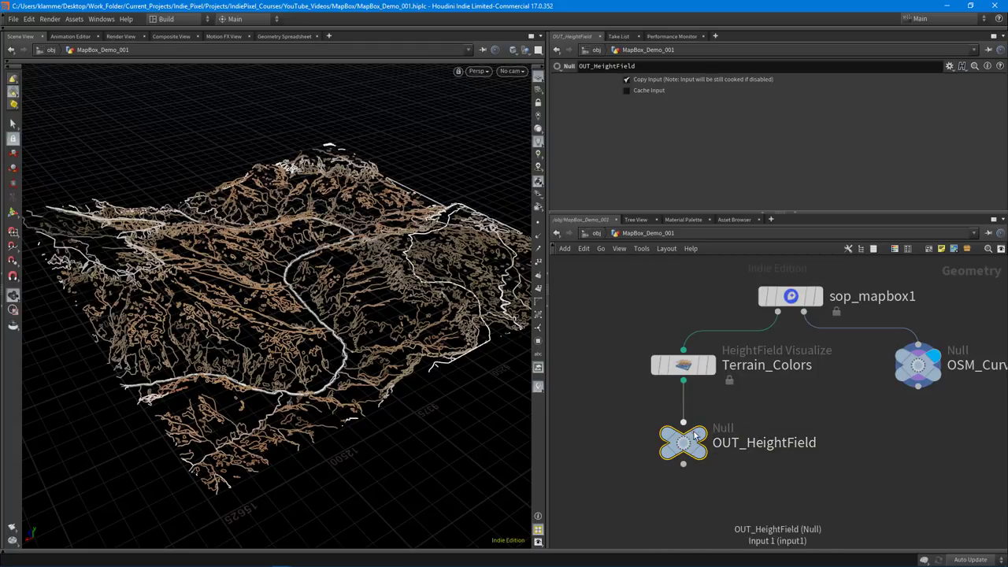
- Turn on the template display of OUT_HeightField, then display and select the Terrain_Colors node
{"action": "middle_click_drag", "start_coordinate": [953, 424], "coordinate": [935, 417]}
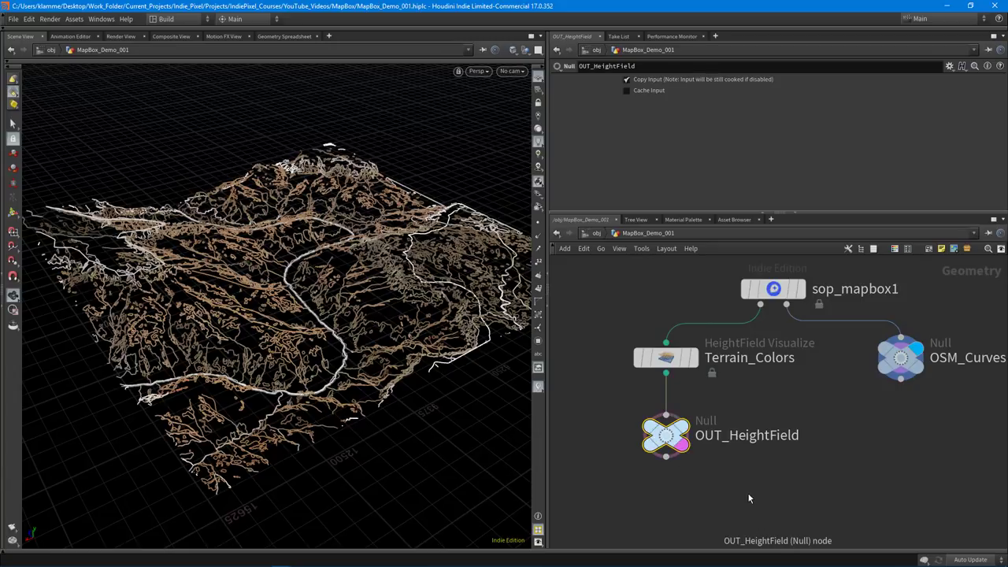
{"action": "left_click_drag", "start_coordinate": [366, 298], "coordinate": [446, 313]}
{"action": "scroll", "coordinate": [369, 317], "scroll_direction": "up", "scroll_amount": 3}
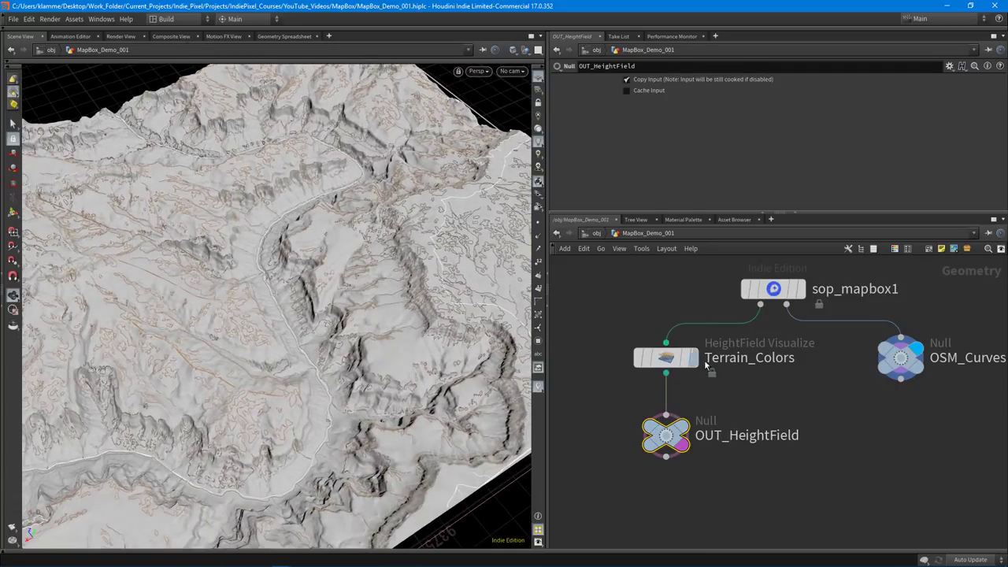
{"action": "left_click", "coordinate": [693, 357]}
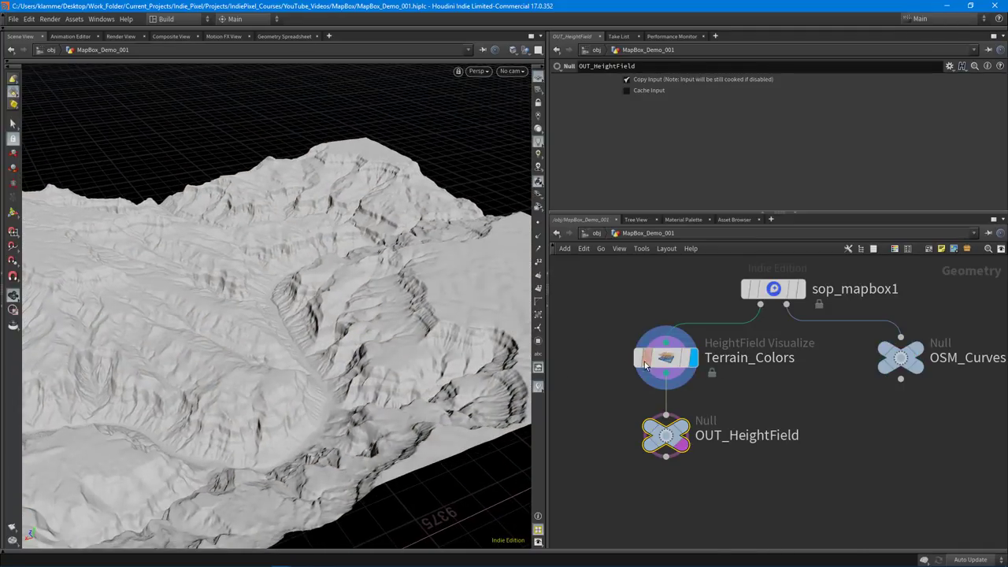
{"action": "left_click", "coordinate": [668, 365]}
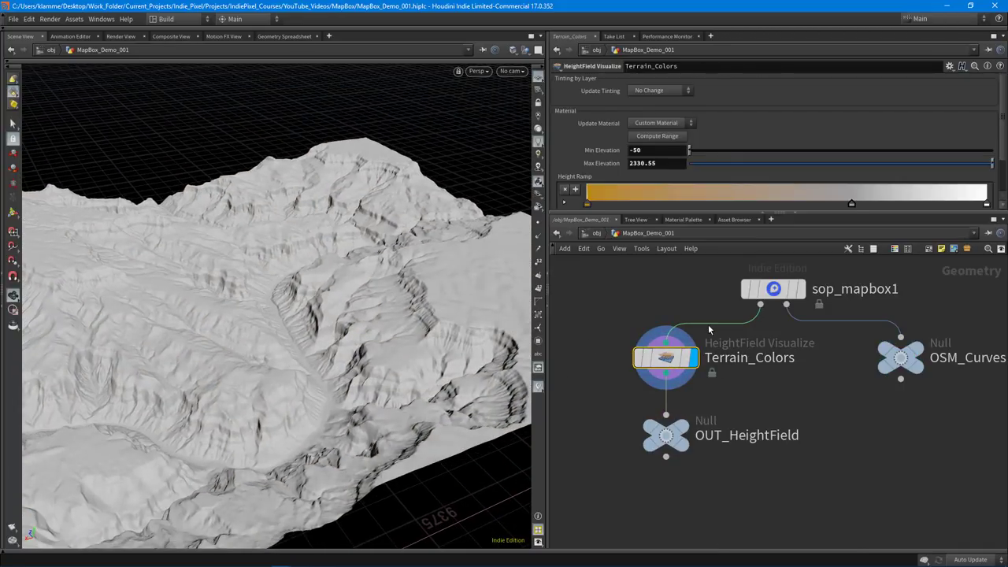
- Recompute the elevation range of Terrain_Colors and set its Min Elevation to -50
{"action": "left_click", "coordinate": [654, 138]}
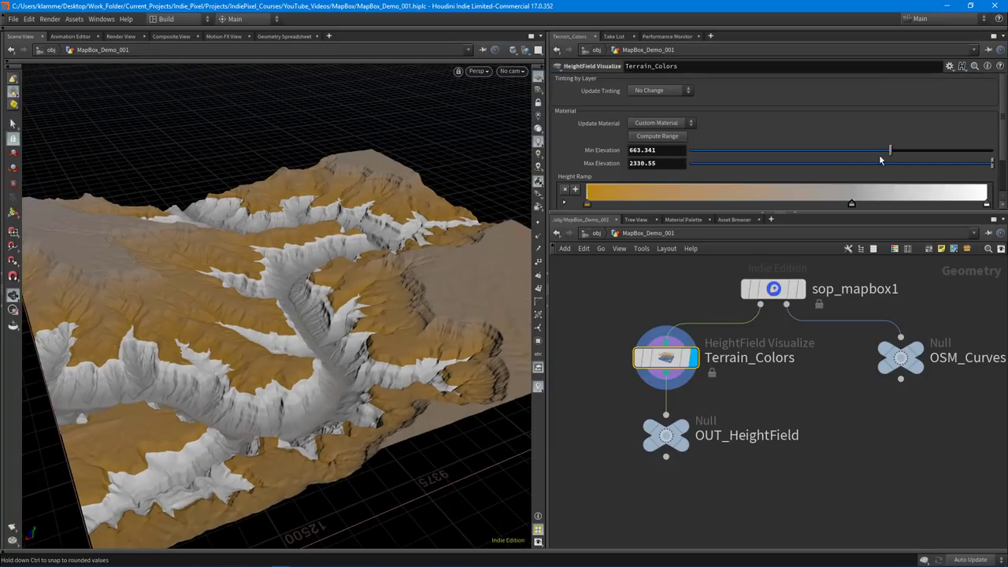
{"action": "left_click_drag", "start_coordinate": [885, 152], "coordinate": [648, 151]}
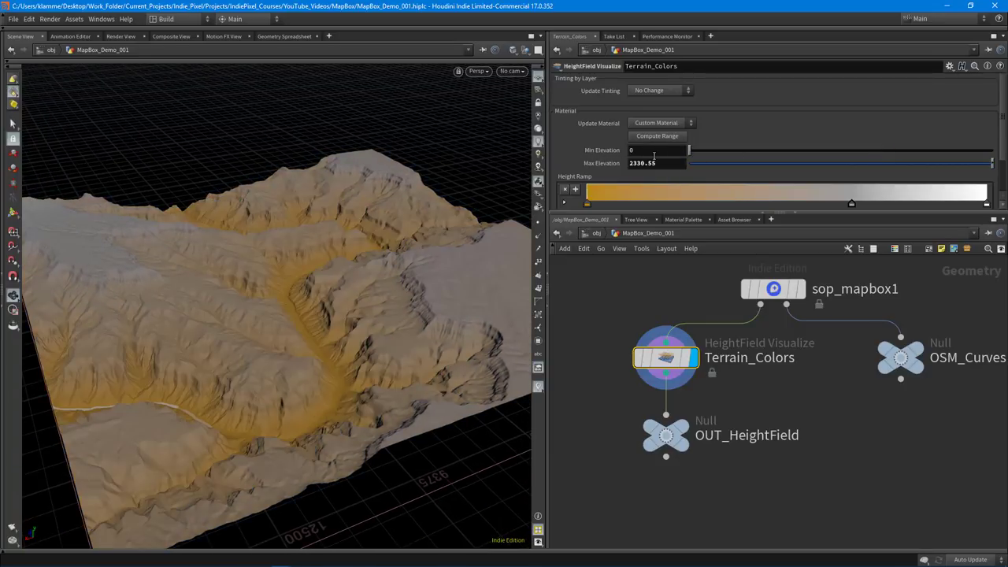
{"action": "left_click", "coordinate": [653, 152]}
{"action": "type", "text": "-50"}
{"action": "key", "text": "Return"}
- Display OUT_HeightField and shift the middle marker of the Height Ramp toward the low-elevation end
{"action": "left_click", "coordinate": [682, 435]}
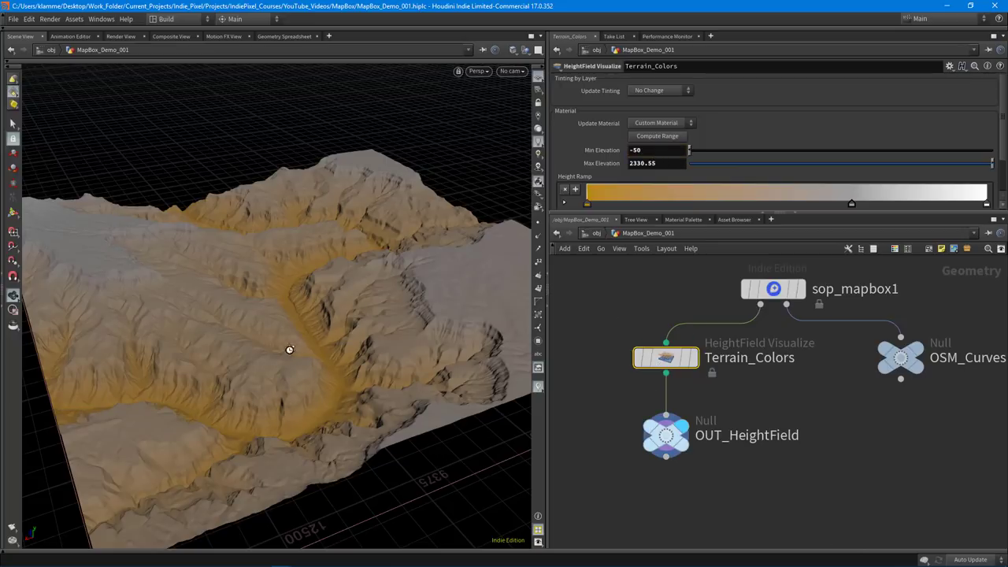
{"action": "left_click_drag", "start_coordinate": [280, 334], "coordinate": [405, 335]}
{"action": "left_click_drag", "start_coordinate": [856, 203], "coordinate": [801, 203]}
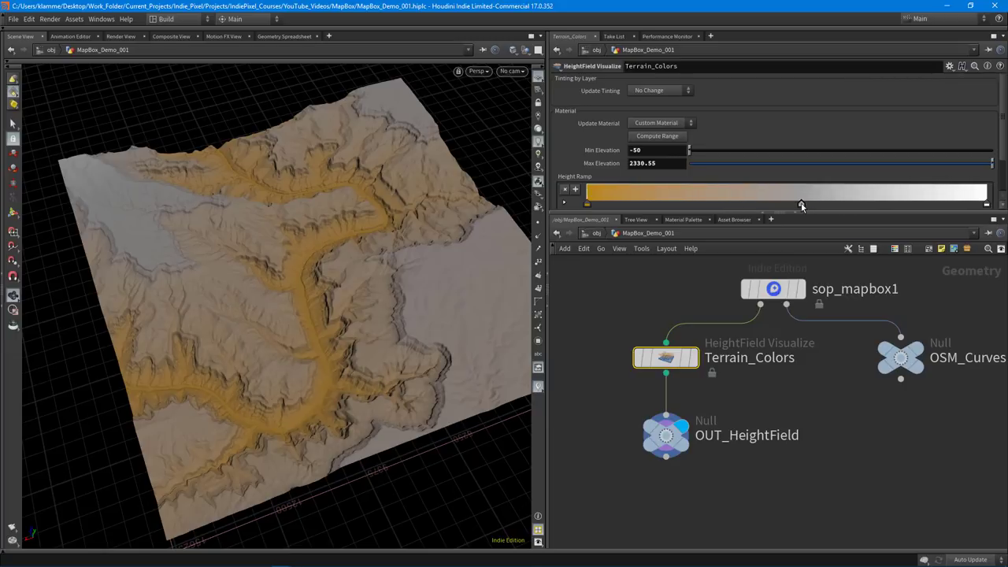
{"action": "left_click_drag", "start_coordinate": [333, 357], "coordinate": [348, 333]}
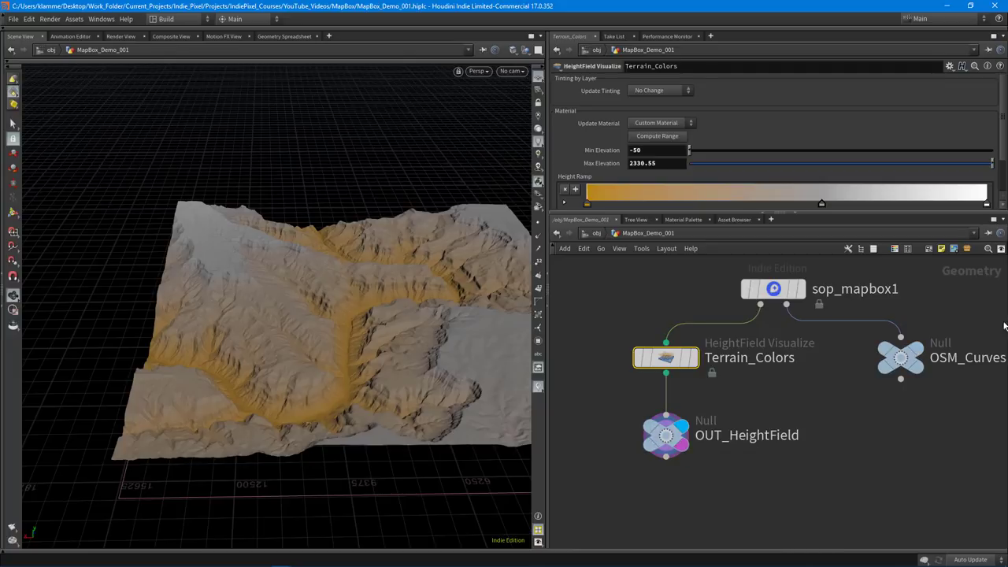
- Display OSM_Curves over the templated heightfield and inspect how the curves follow the canyon terrain
{"action": "left_click", "coordinate": [922, 359]}
{"action": "left_click_drag", "start_coordinate": [288, 323], "coordinate": [468, 304]}
{"action": "right_click_drag", "start_coordinate": [468, 304], "coordinate": [418, 286]}
{"action": "left_click_drag", "start_coordinate": [419, 286], "coordinate": [357, 288]}
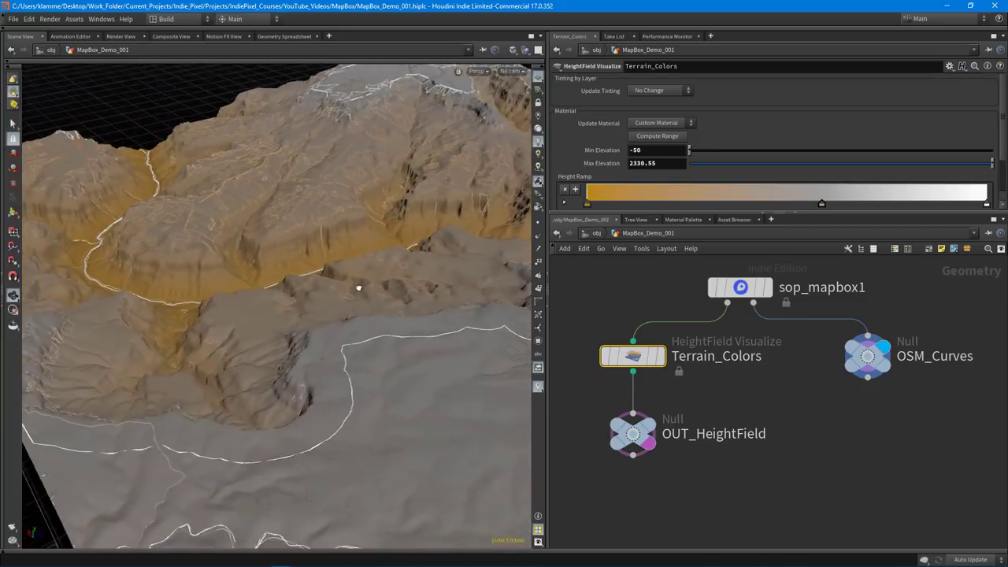
{"action": "middle_click_drag", "start_coordinate": [358, 288], "coordinate": [430, 264]}
{"action": "left_click_drag", "start_coordinate": [429, 265], "coordinate": [28, 451]}
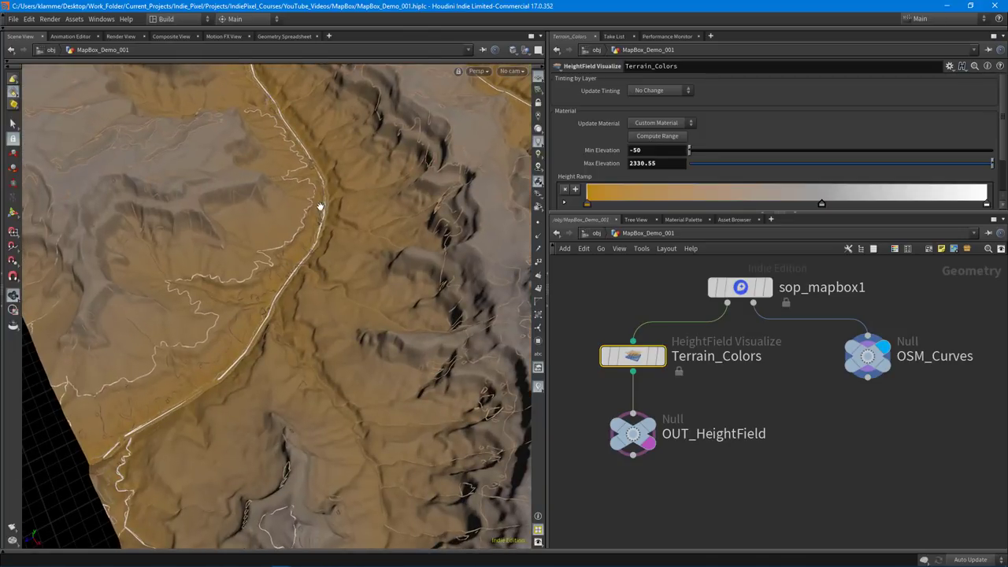
{"action": "left_click_drag", "start_coordinate": [319, 206], "coordinate": [370, 307]}
{"action": "middle_click_drag", "start_coordinate": [884, 440], "coordinate": [837, 412]}
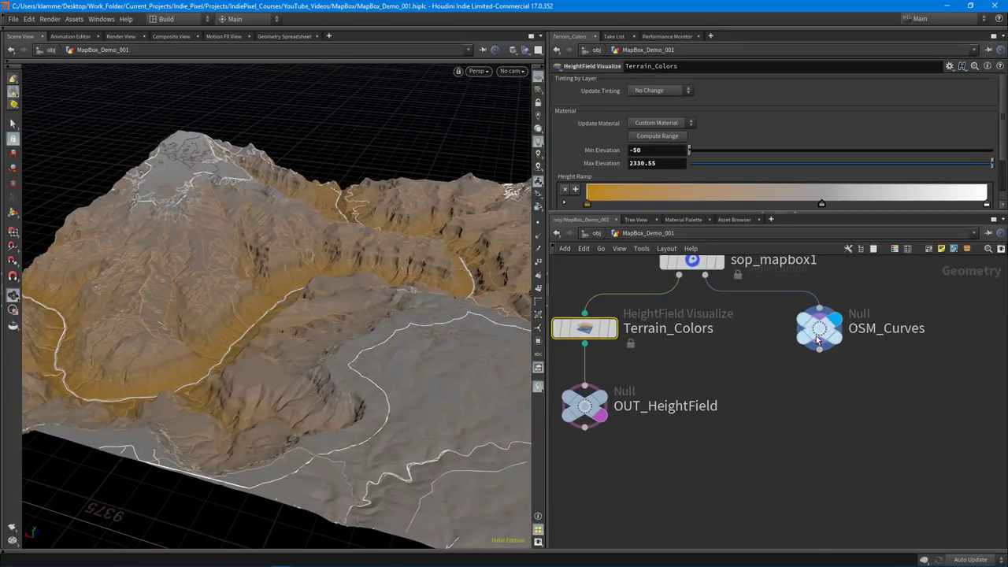
- Select OSM_Curves, split the viewport pane top/bottom, and make the lower pane a shorter Geometry Spreadsheet
{"action": "left_click", "coordinate": [818, 338]}
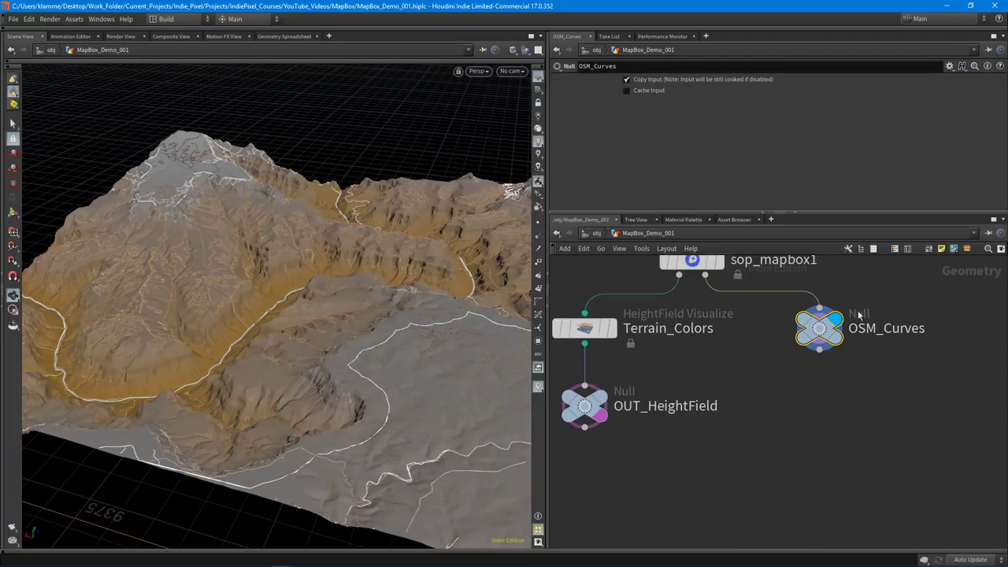
{"action": "left_click", "coordinate": [540, 36]}
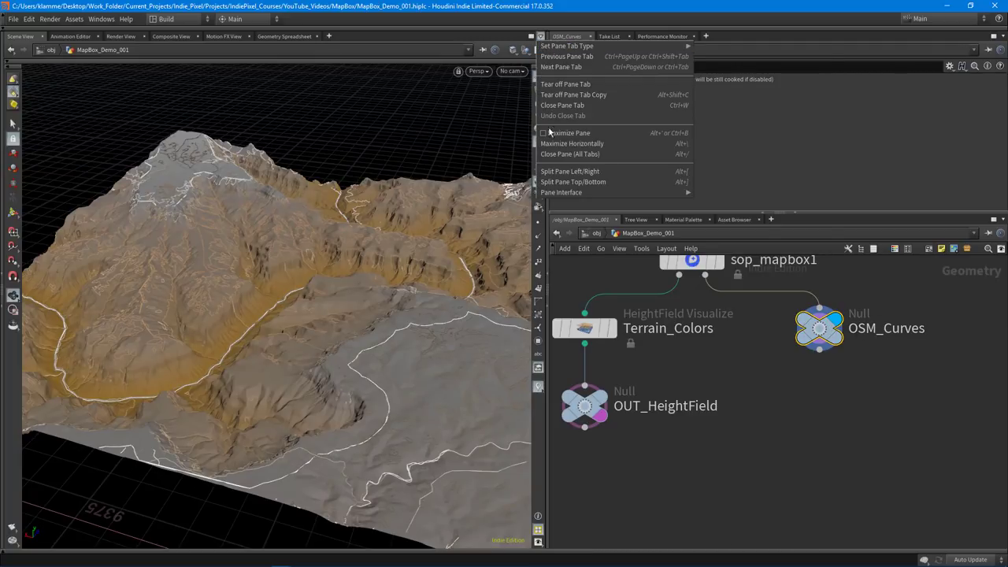
{"action": "left_click", "coordinate": [570, 182]}
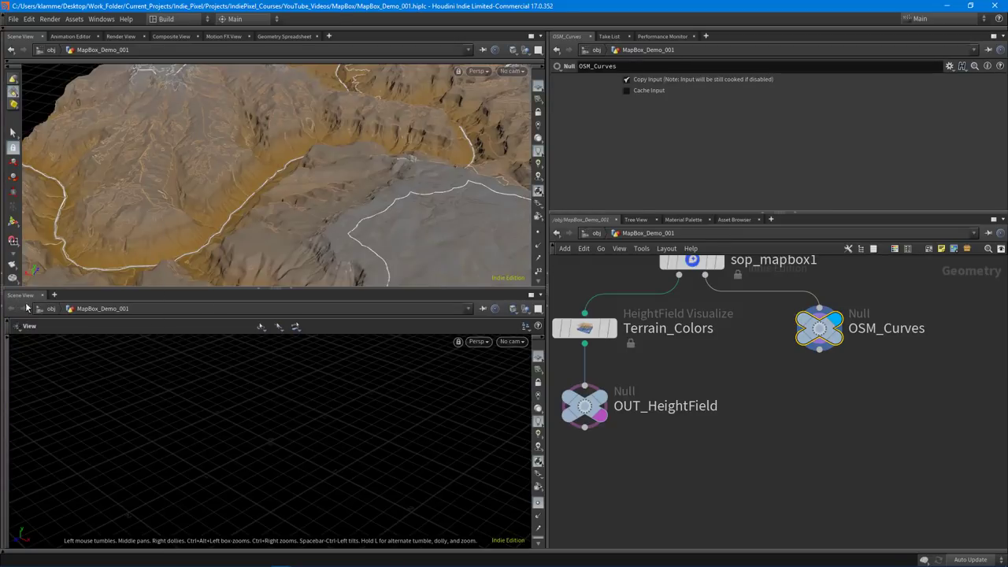
{"action": "right_click", "coordinate": [23, 300]}
{"action": "left_click", "coordinate": [66, 412]}
{"action": "left_click_drag", "start_coordinate": [319, 289], "coordinate": [308, 346]}
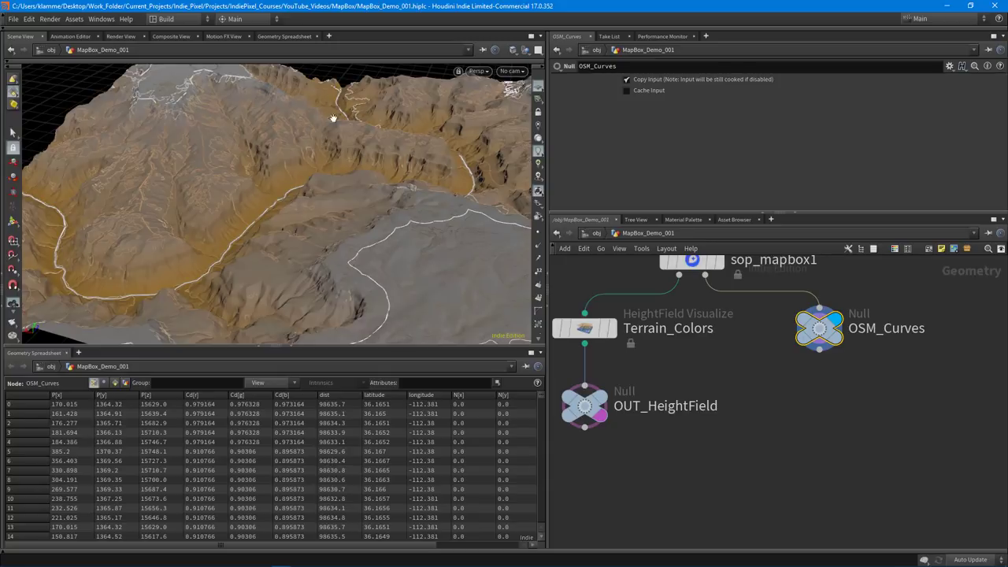
- Close the Geometry Spreadsheet, Motion FX View, Composite View, Render View and Animation Editor in the upper pane, keeping only the Scene View
{"action": "left_click", "coordinate": [298, 36]}
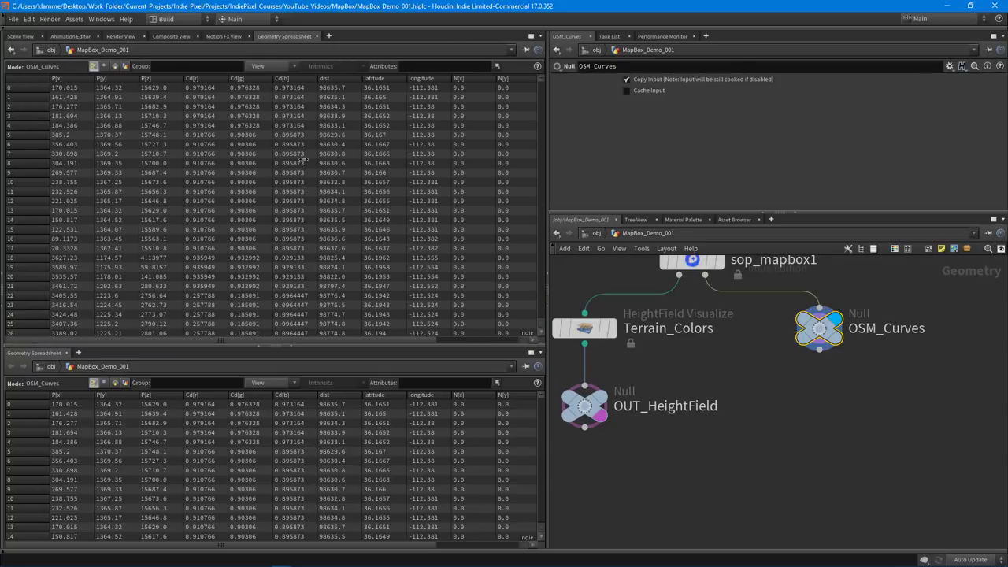
{"action": "left_click", "coordinate": [316, 37]}
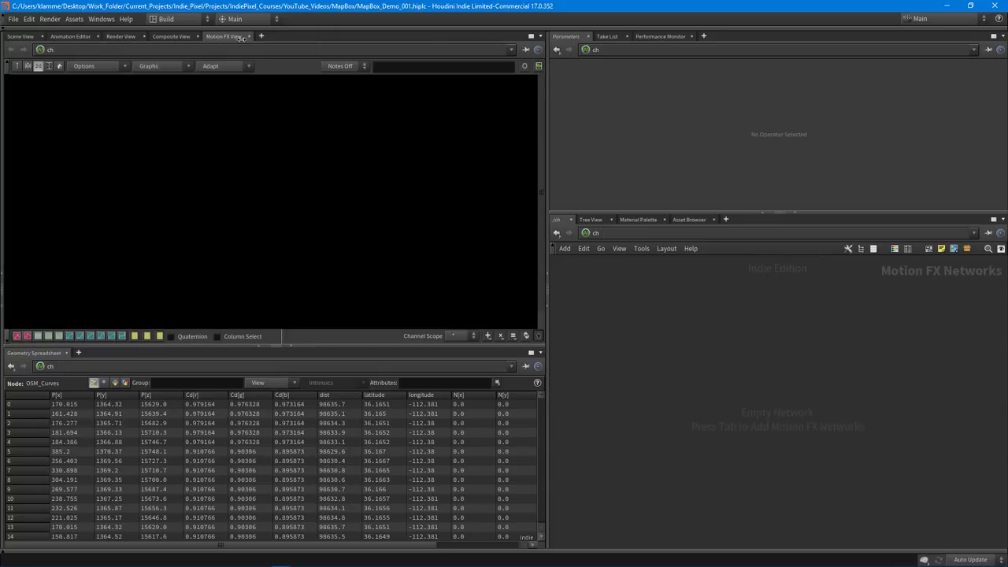
{"action": "left_click", "coordinate": [246, 36]}
{"action": "left_click", "coordinate": [194, 36]}
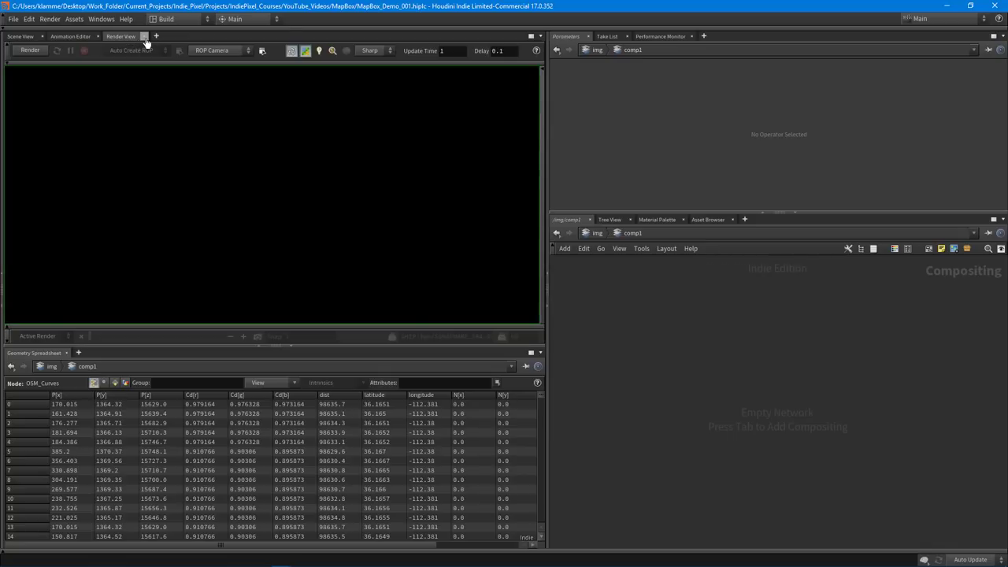
{"action": "left_click", "coordinate": [144, 37]}
{"action": "left_click", "coordinate": [98, 36]}
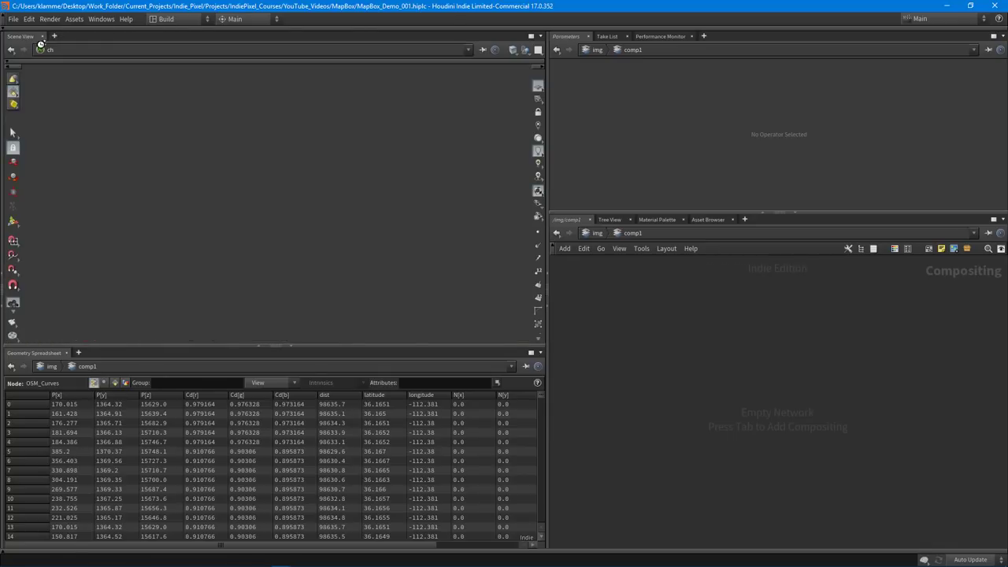
- Return the network to obj and enter MapBox_Demo_001, framing the terrain and its nodes
{"action": "left_click_drag", "start_coordinate": [306, 211], "coordinate": [311, 236]}
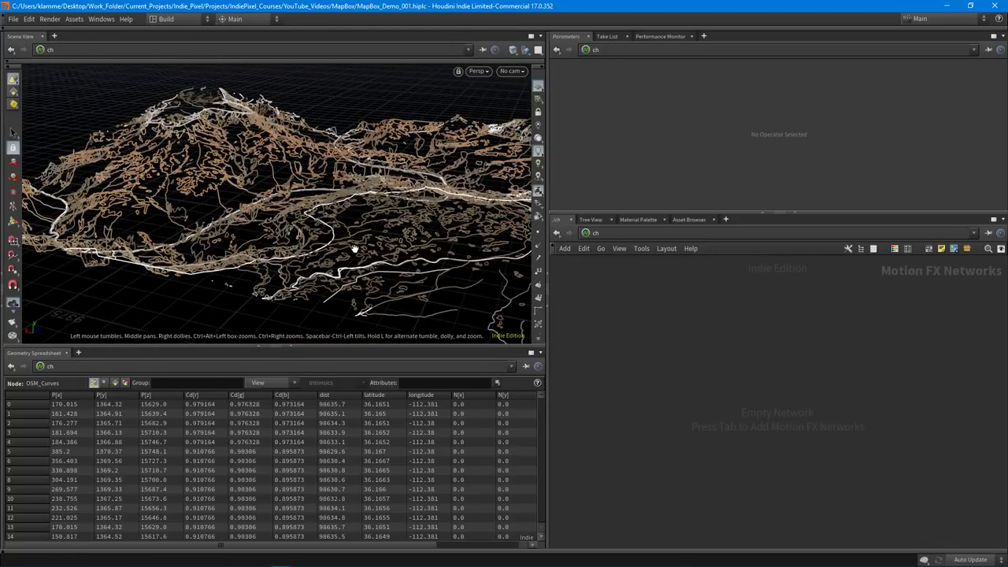
{"action": "left_click", "coordinate": [621, 236]}
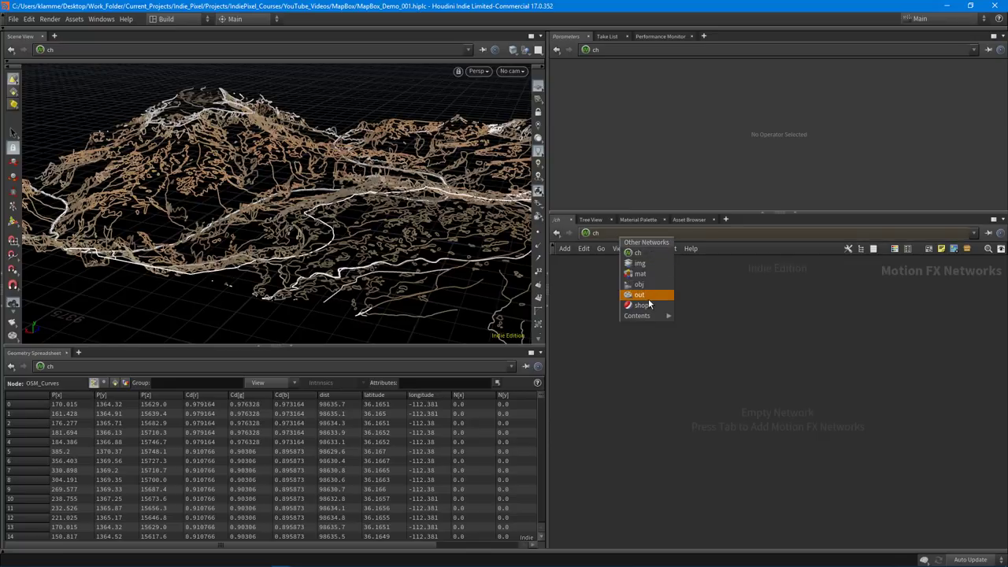
{"action": "left_click", "coordinate": [642, 288]}
{"action": "double_click", "coordinate": [776, 390]}
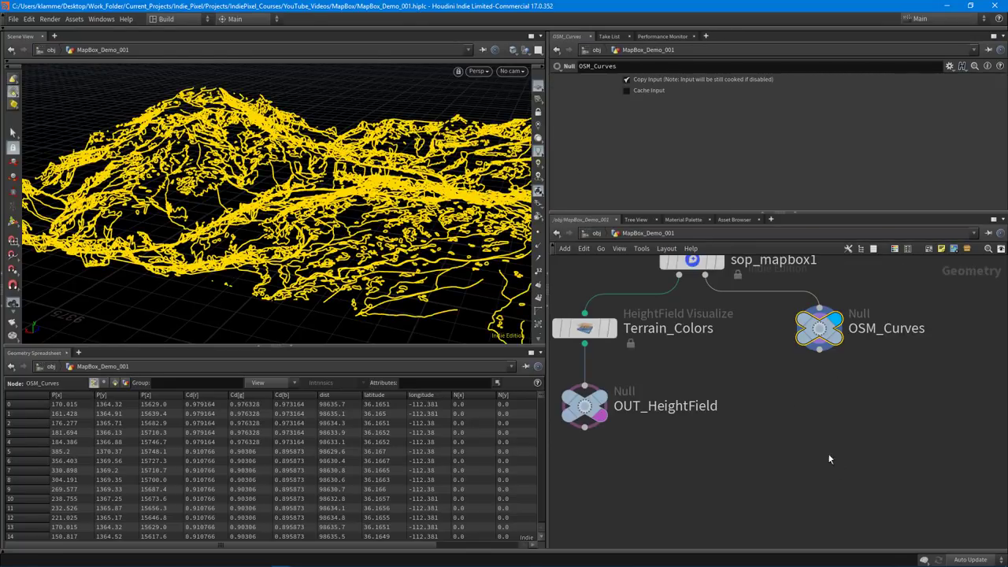
{"action": "left_click_drag", "start_coordinate": [157, 184], "coordinate": [303, 277]}
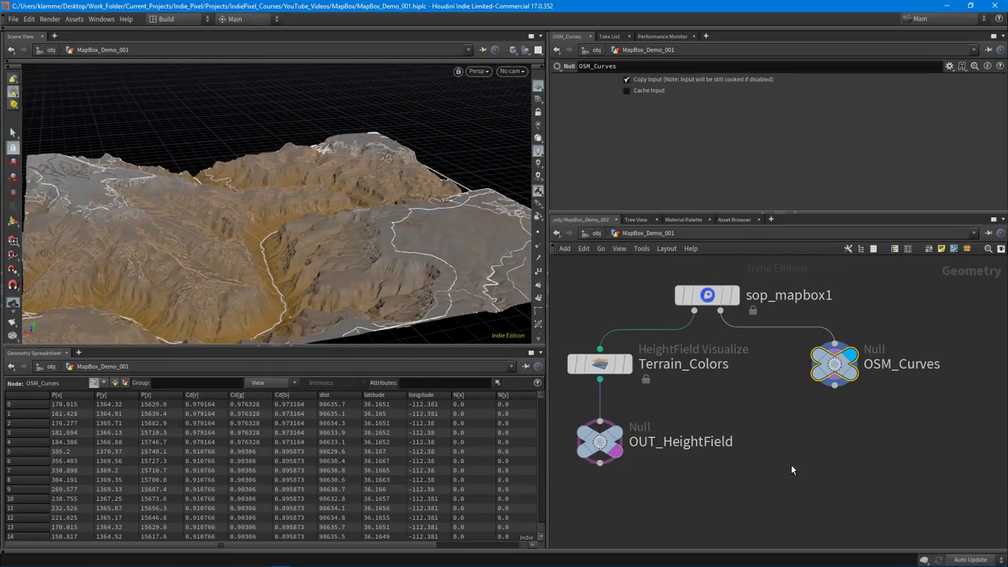
{"action": "middle_click_drag", "start_coordinate": [791, 471], "coordinate": [800, 463]}
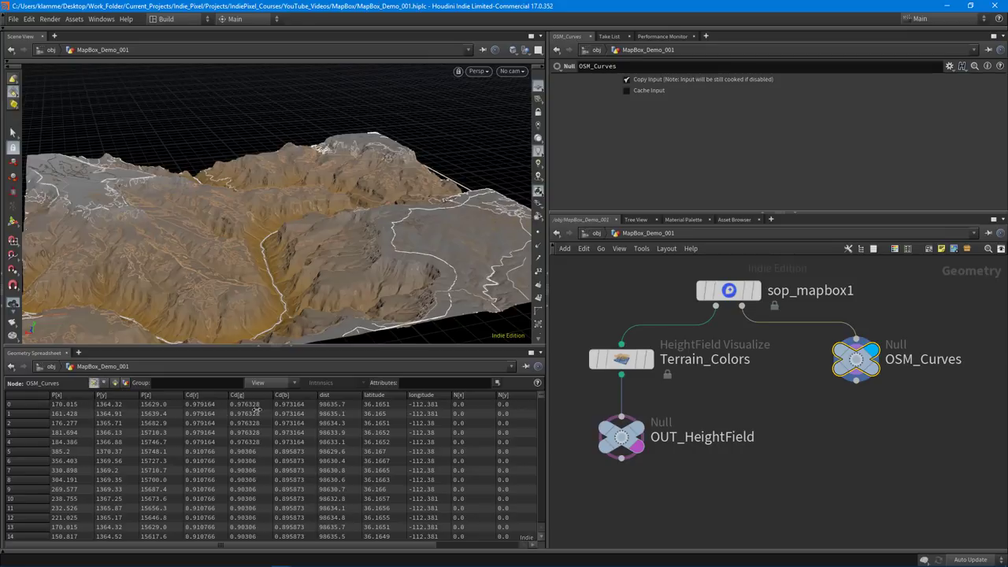
- Review the point attributes of OSM_Curves in the Geometry Spreadsheet and switch it to primitive attributes
{"action": "left_click", "coordinate": [367, 550]}
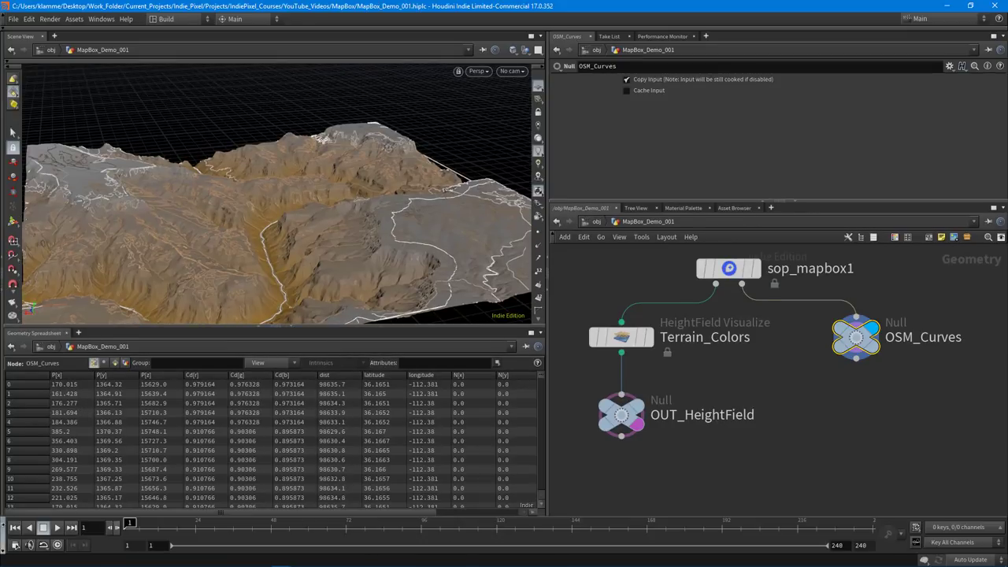
{"action": "left_click", "coordinate": [3, 535]}
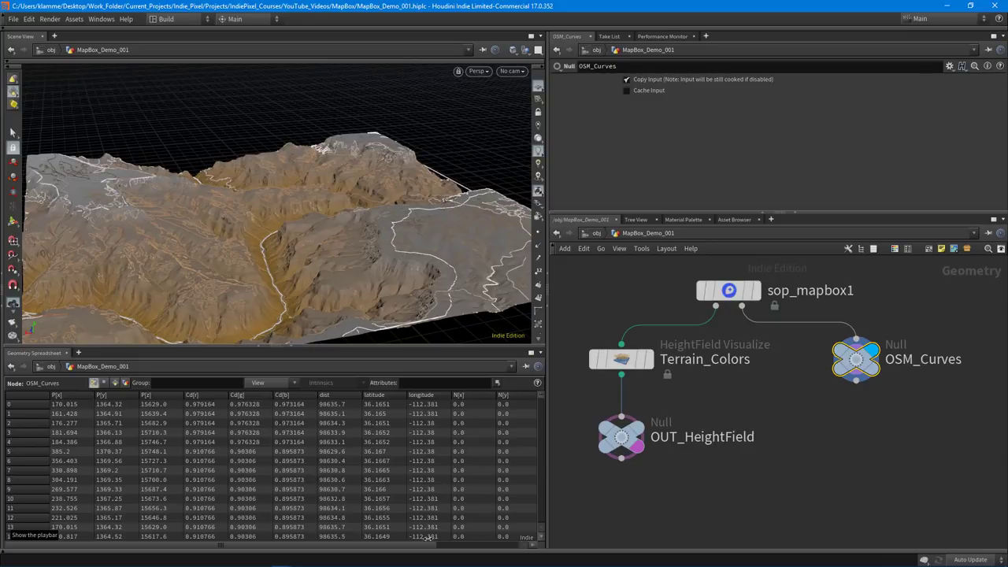
{"action": "left_click_drag", "start_coordinate": [425, 538], "coordinate": [516, 537]}
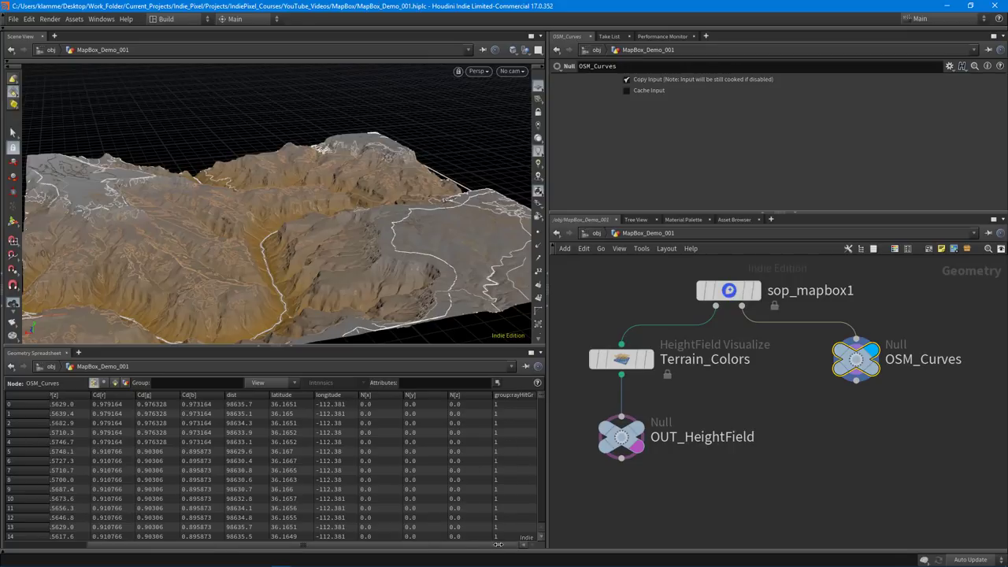
{"action": "left_click_drag", "start_coordinate": [498, 544], "coordinate": [356, 547]}
{"action": "left_click", "coordinate": [115, 382]}
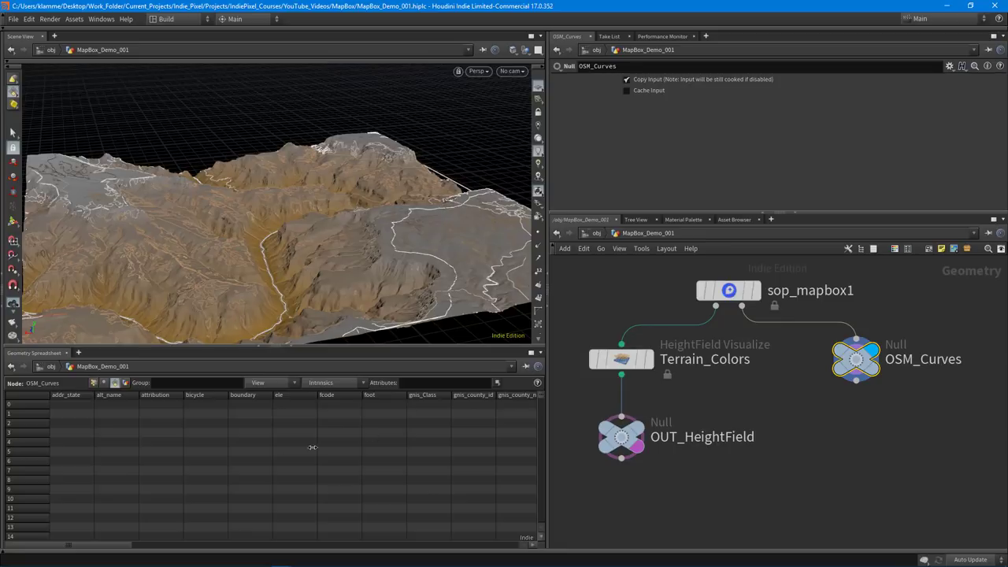
- Maximize the Geometry Spreadsheet and examine the OSM_Curves primitive attributes, from highway through natural and waterway, across the rows
{"action": "left_click_drag", "start_coordinate": [350, 234], "coordinate": [320, 236]}
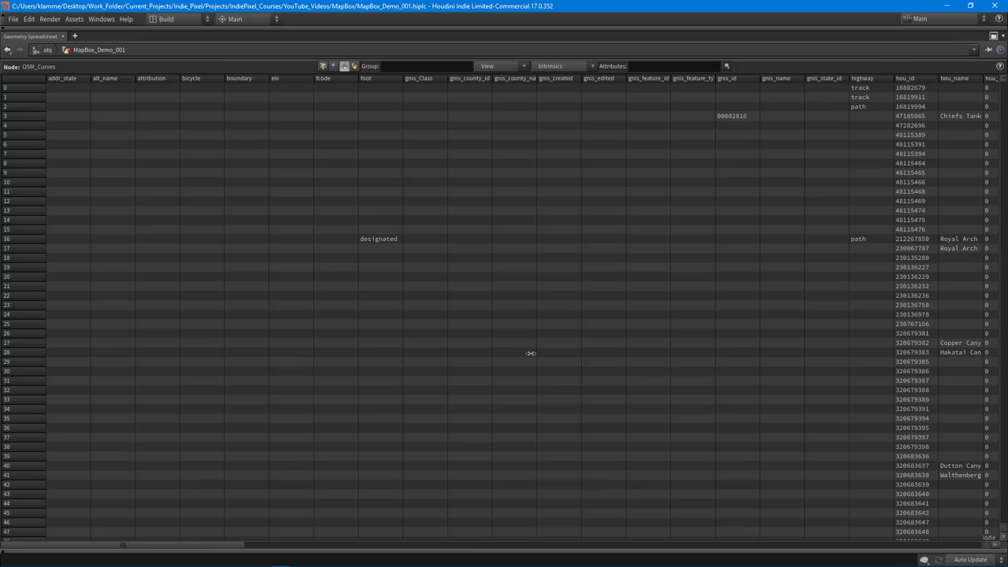
{"action": "left_click", "coordinate": [531, 352]}
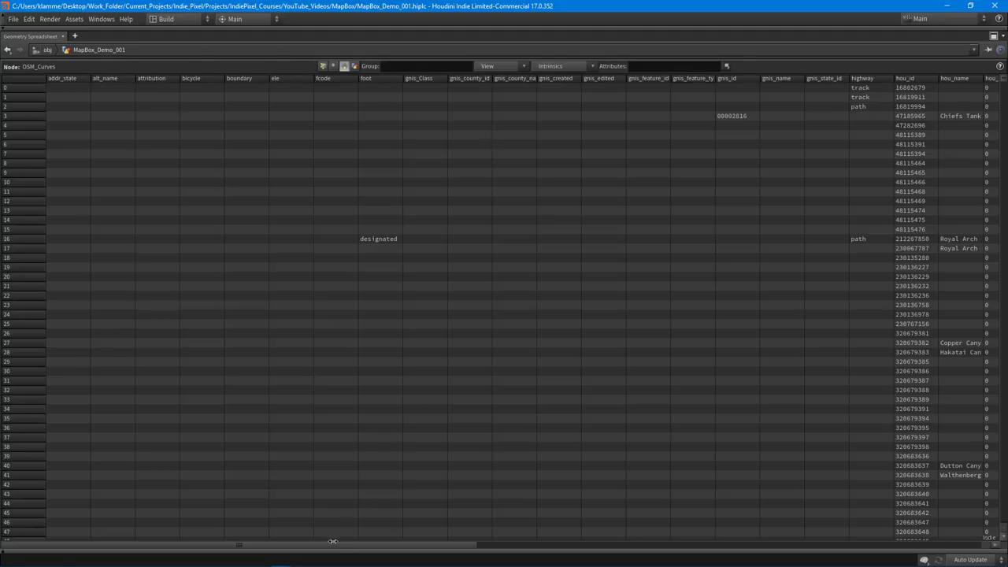
{"action": "left_click_drag", "start_coordinate": [325, 545], "coordinate": [868, 540]}
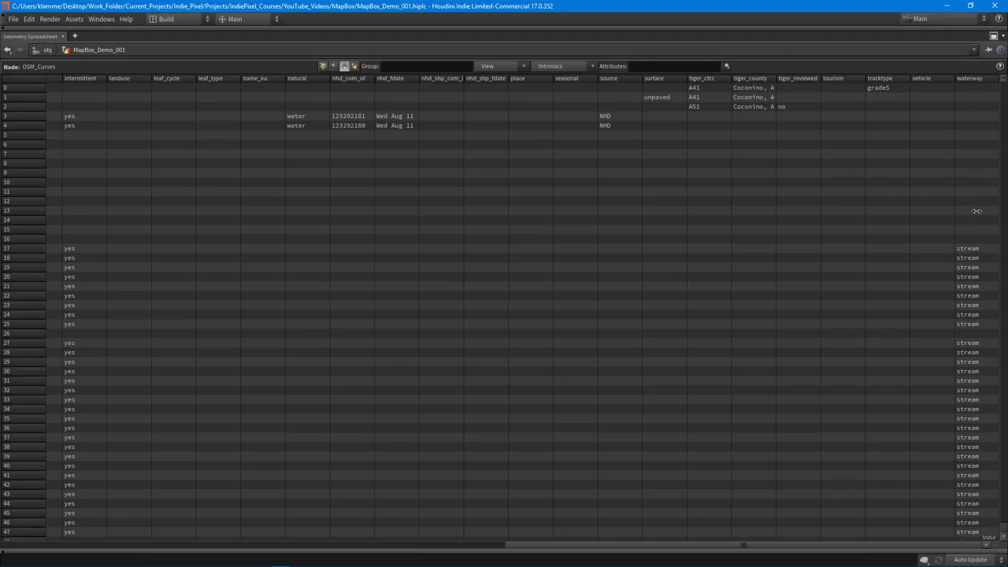
{"action": "scroll", "coordinate": [976, 211], "scroll_direction": "down", "scroll_amount": 1}
{"action": "scroll", "coordinate": [984, 311], "scroll_direction": "down", "scroll_amount": 10}
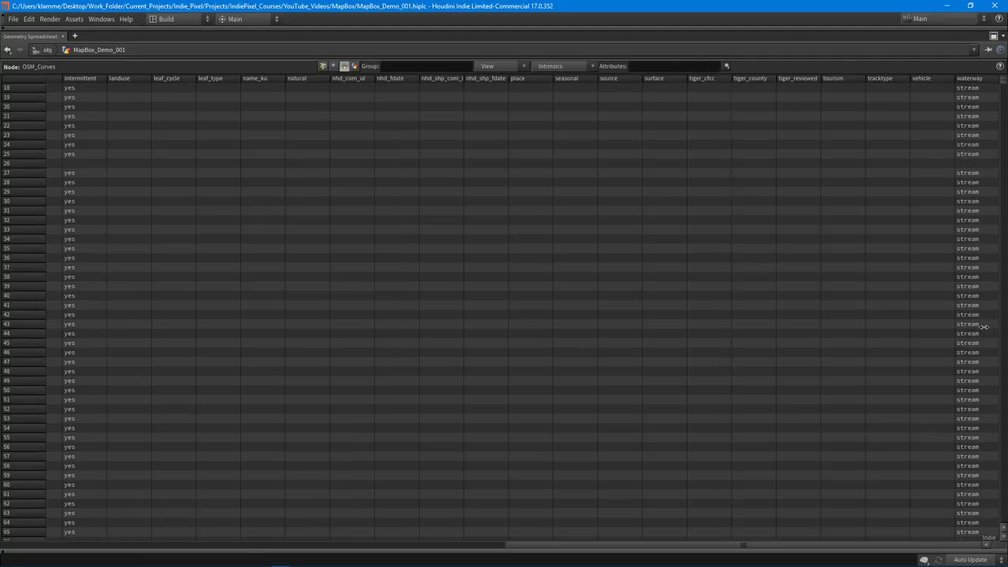
{"action": "scroll", "coordinate": [986, 345], "scroll_direction": "down", "scroll_amount": 17}
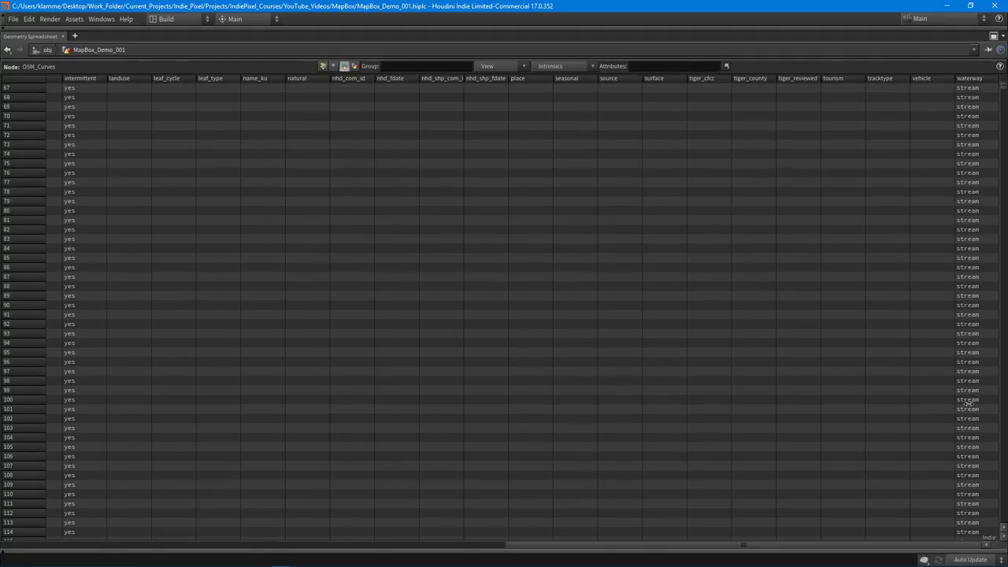
{"action": "left_click_drag", "start_coordinate": [1004, 87], "coordinate": [1004, 108]}
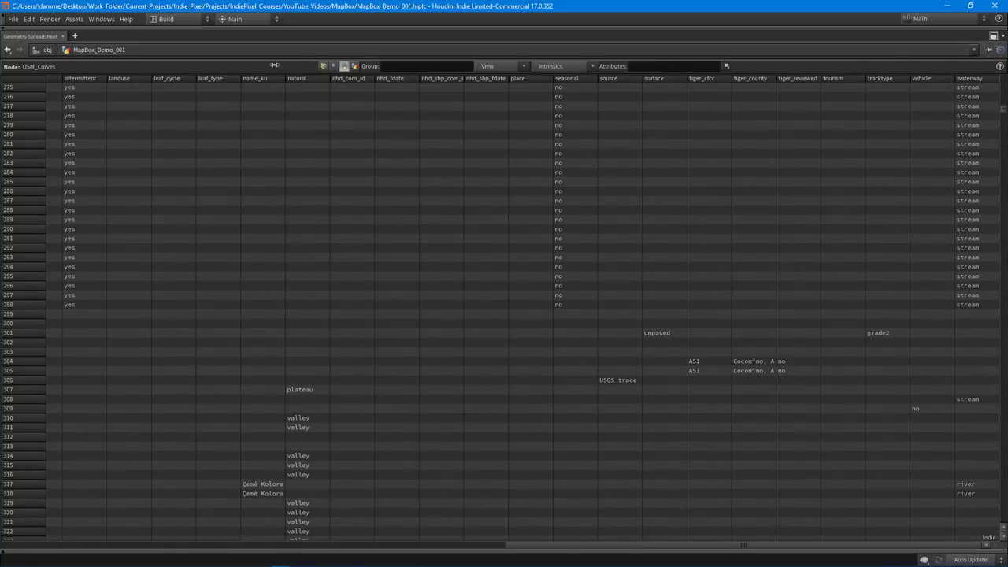
- Restore the Geometry Spreadsheet to the split layout and enlarge the Scene View above it, framing the whole terrain
{"action": "left_click", "coordinate": [994, 36]}
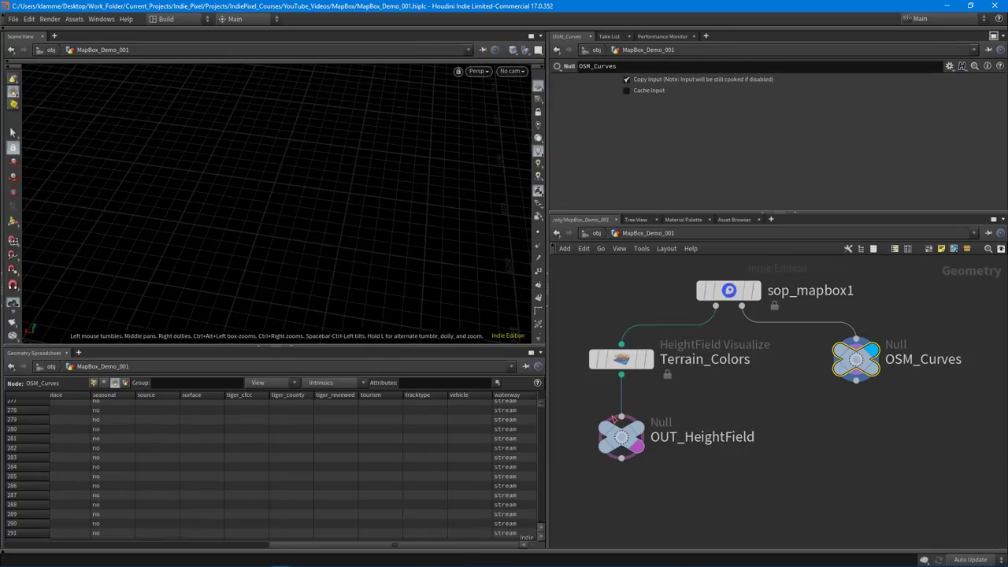
{"action": "left_click_drag", "start_coordinate": [548, 449], "coordinate": [532, 442]}
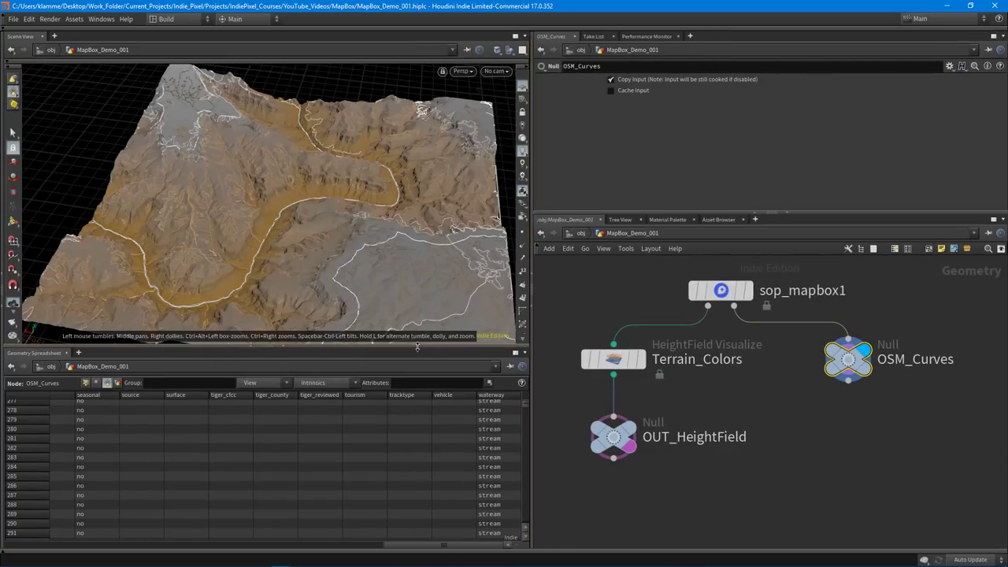
{"action": "left_click_drag", "start_coordinate": [418, 347], "coordinate": [396, 411]}
{"action": "scroll", "coordinate": [326, 307], "scroll_direction": "down", "scroll_amount": 2}
{"action": "left_click_drag", "start_coordinate": [326, 308], "coordinate": [293, 258]}
- Add a Blast node fed by OSM_Curves, make it the displayed node and rename it get_rivers
{"action": "middle_click_drag", "start_coordinate": [925, 457], "coordinate": [811, 416]}
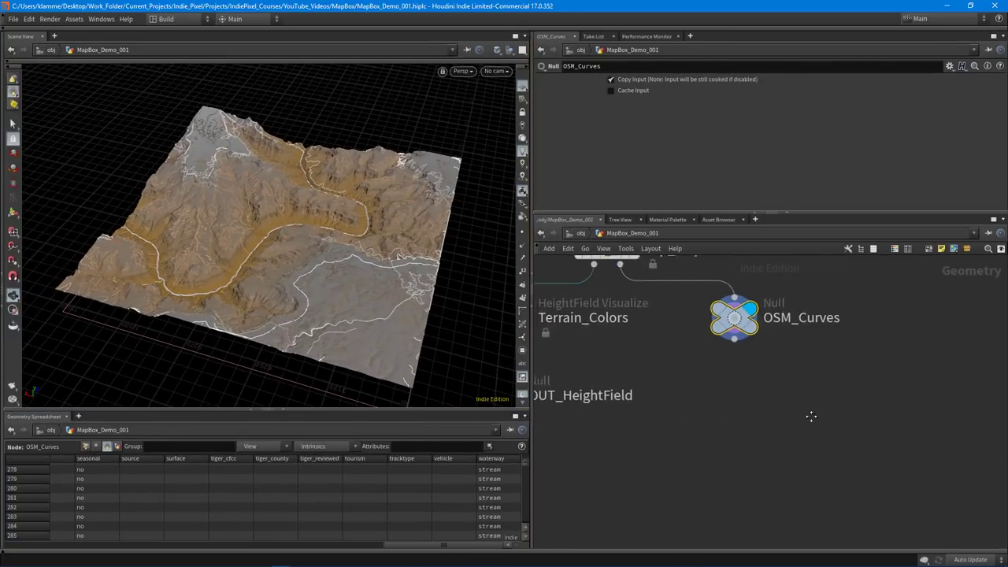
{"action": "key", "text": "Tab"}
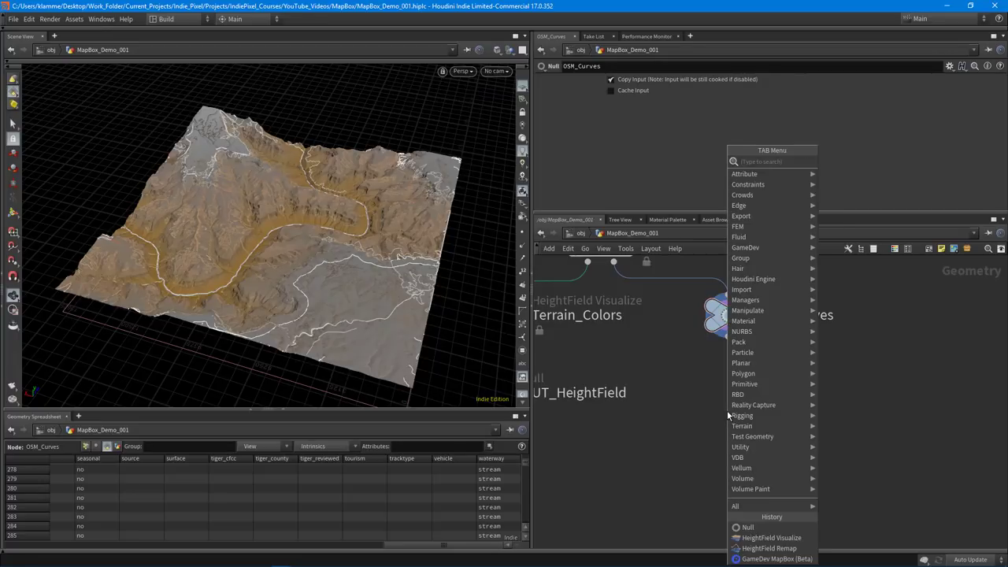
{"action": "type", "text": "null"}
{"action": "key", "text": "Return"}
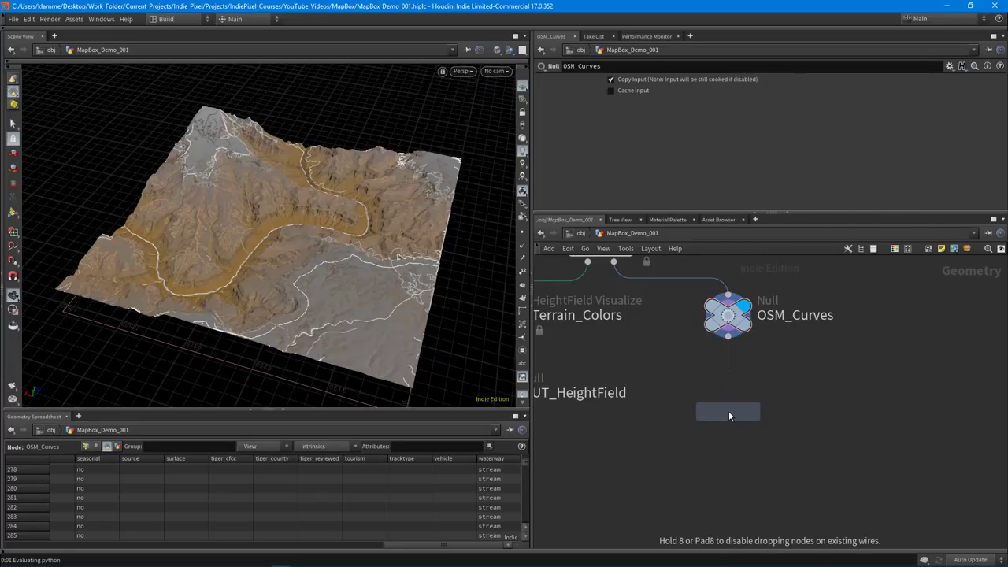
{"action": "left_click", "coordinate": [728, 411]}
{"action": "scroll", "coordinate": [764, 376], "scroll_direction": "up", "scroll_amount": 3}
{"action": "left_click", "coordinate": [756, 428]}
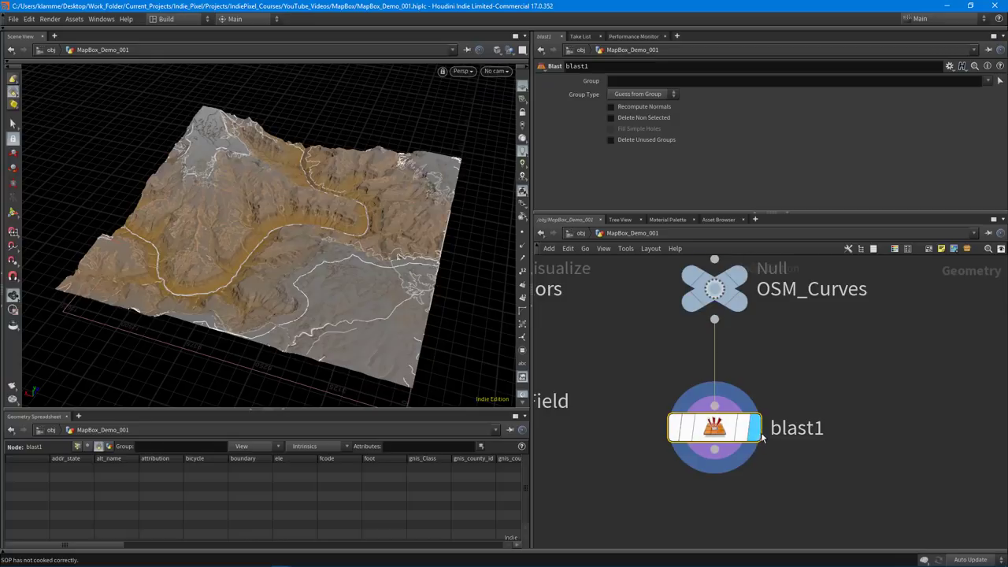
{"action": "double_click", "coordinate": [791, 427]}
{"action": "type", "text": "get_rivers"}
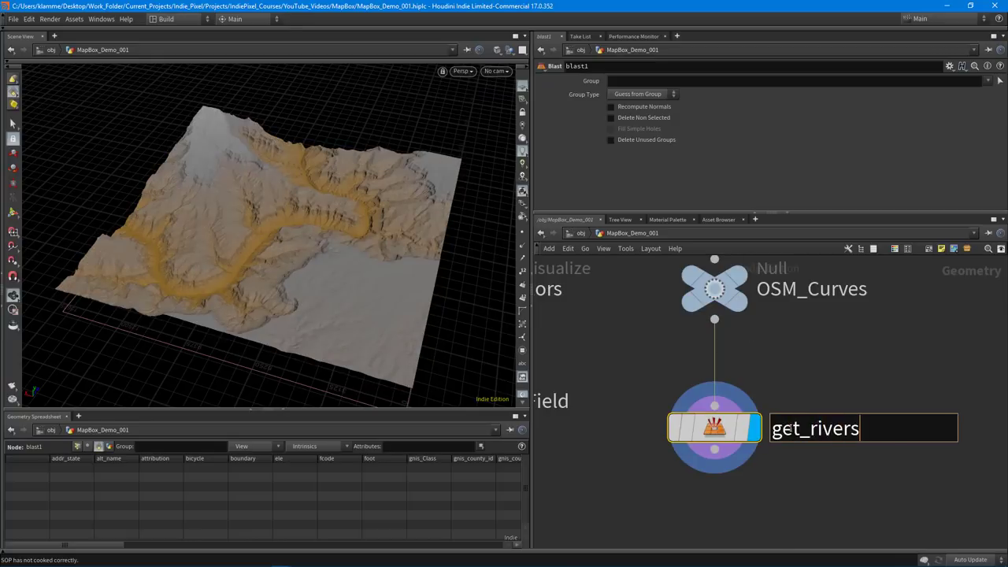
{"action": "key", "text": "Return"}
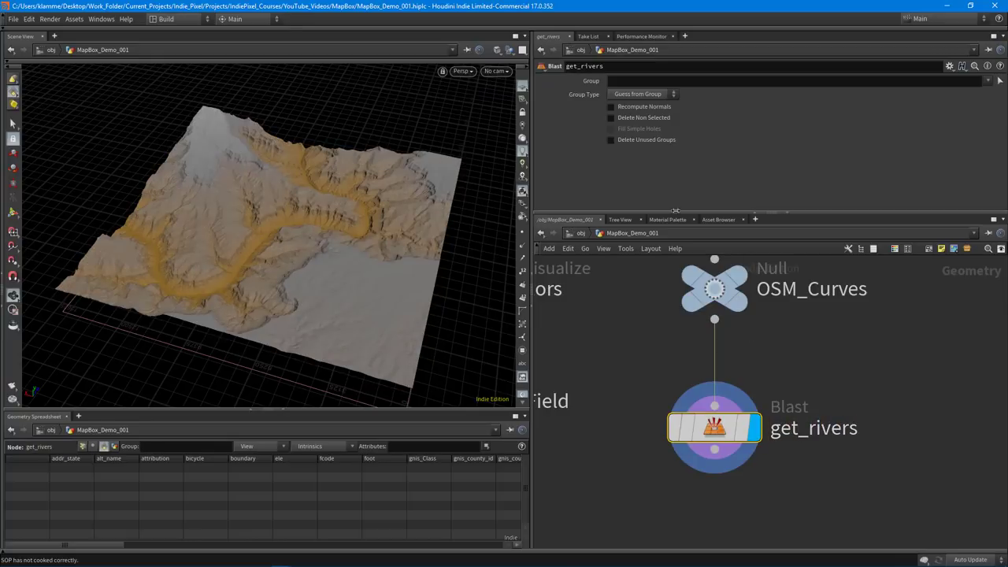
- Filter the Geometry Spreadsheet to the waterway attribute and review its values on OSM_Curves
{"action": "left_click", "coordinate": [652, 81]}
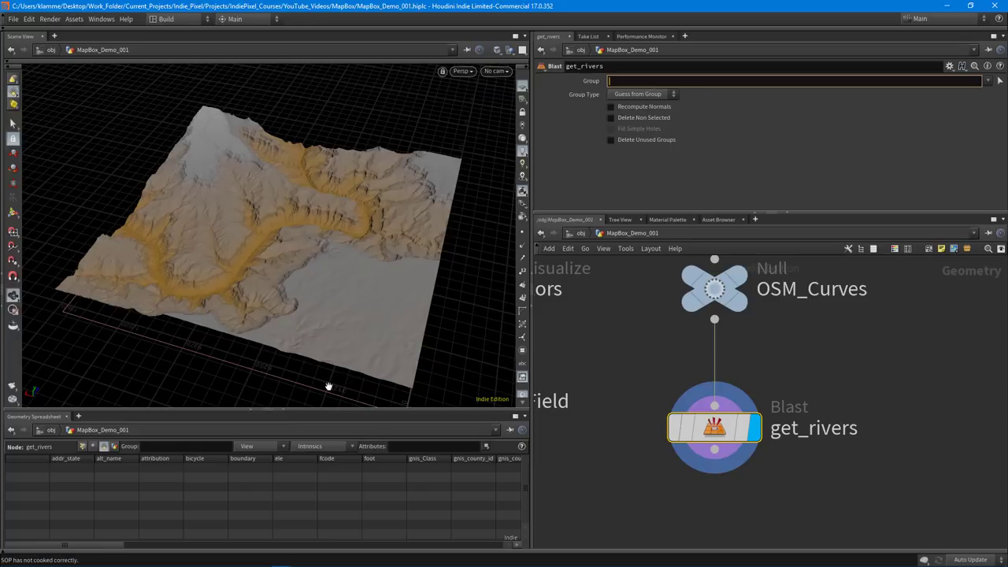
{"action": "left_click", "coordinate": [416, 443]}
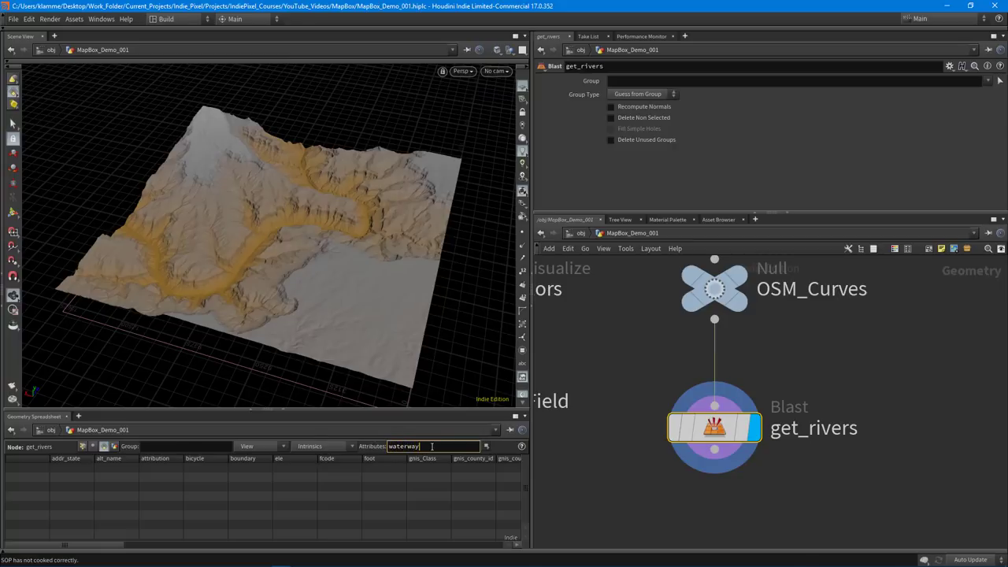
{"action": "key", "text": "Return"}
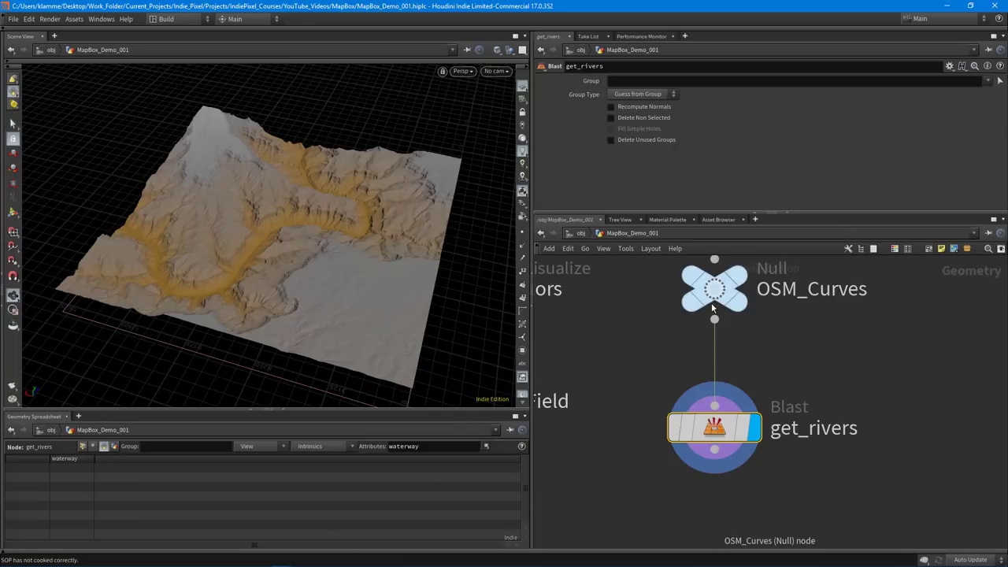
{"action": "left_click", "coordinate": [711, 301]}
{"action": "left_click_drag", "start_coordinate": [370, 412], "coordinate": [369, 346]}
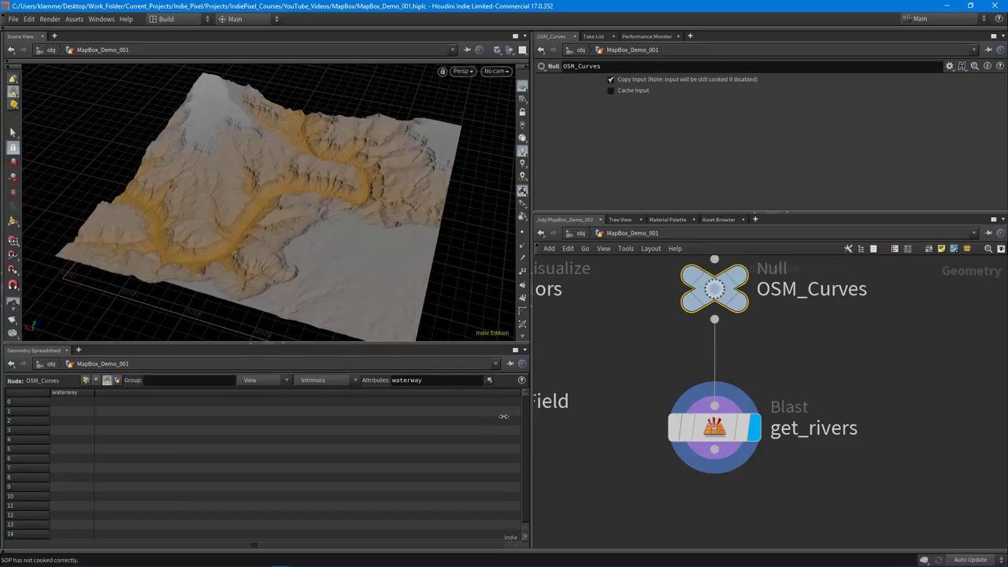
{"action": "left_click_drag", "start_coordinate": [526, 403], "coordinate": [522, 398]}
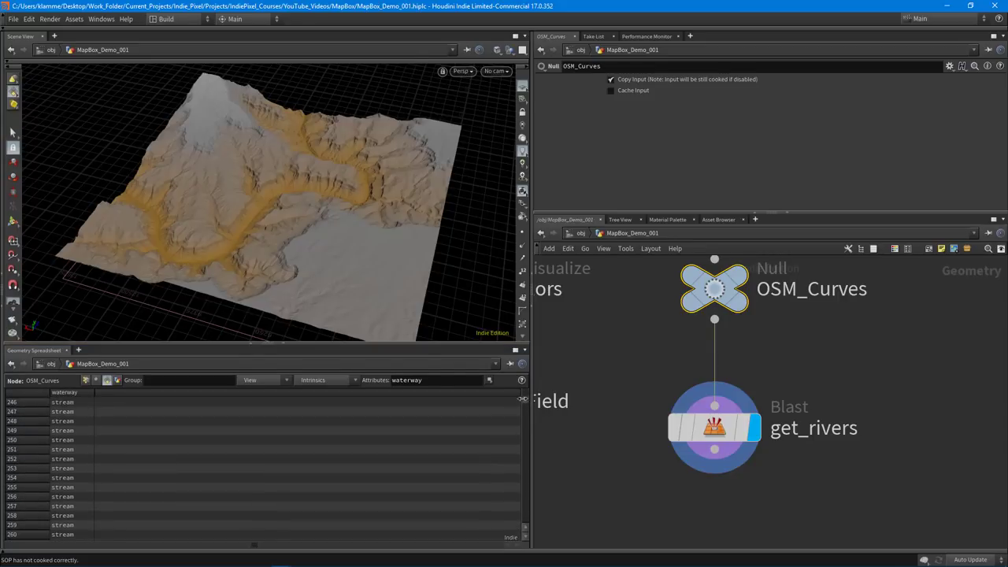
{"action": "double_click", "coordinate": [77, 401]}
{"action": "left_click", "coordinate": [714, 439]}
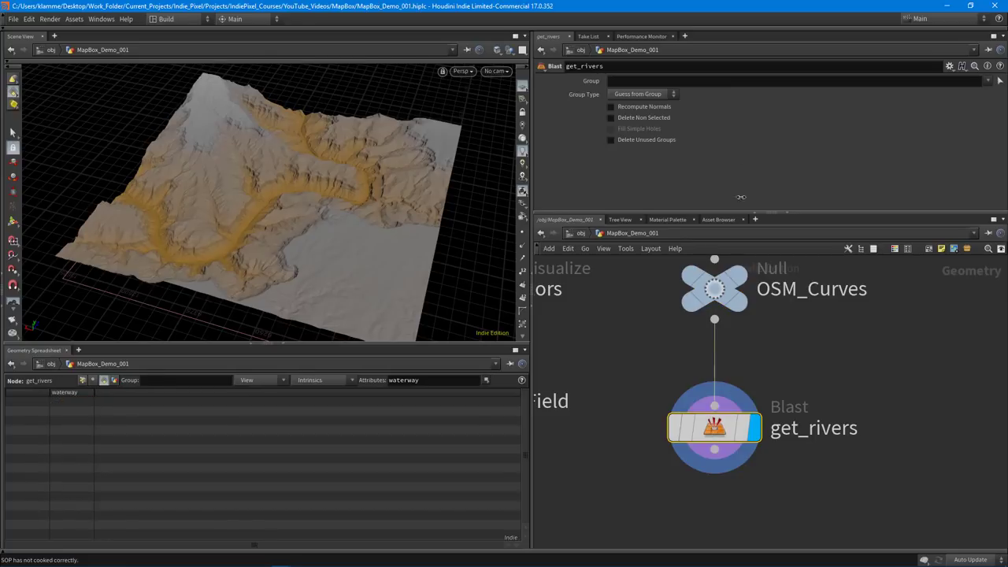
{"action": "left_click", "coordinate": [703, 84]}
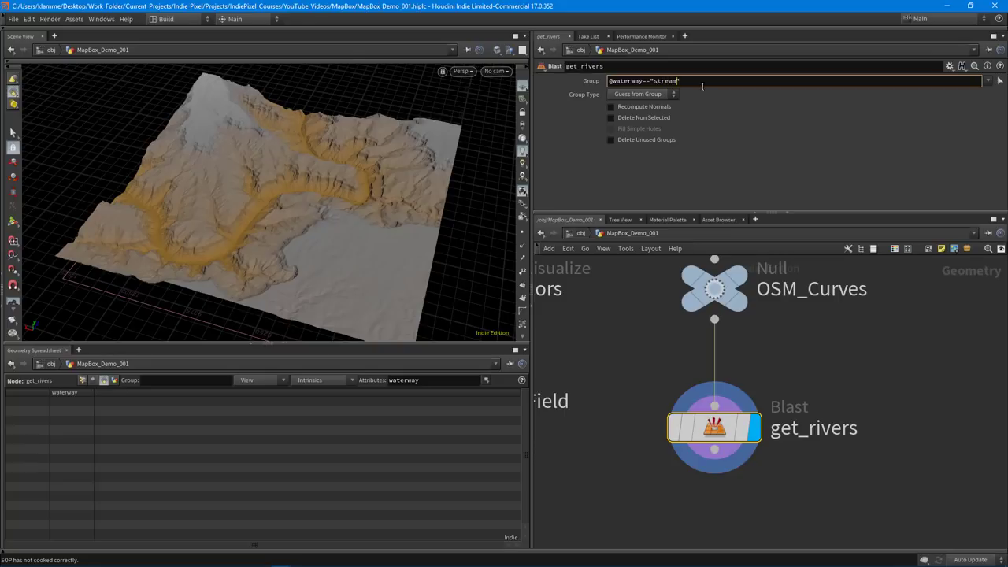
{"action": "key", "text": "Return"}
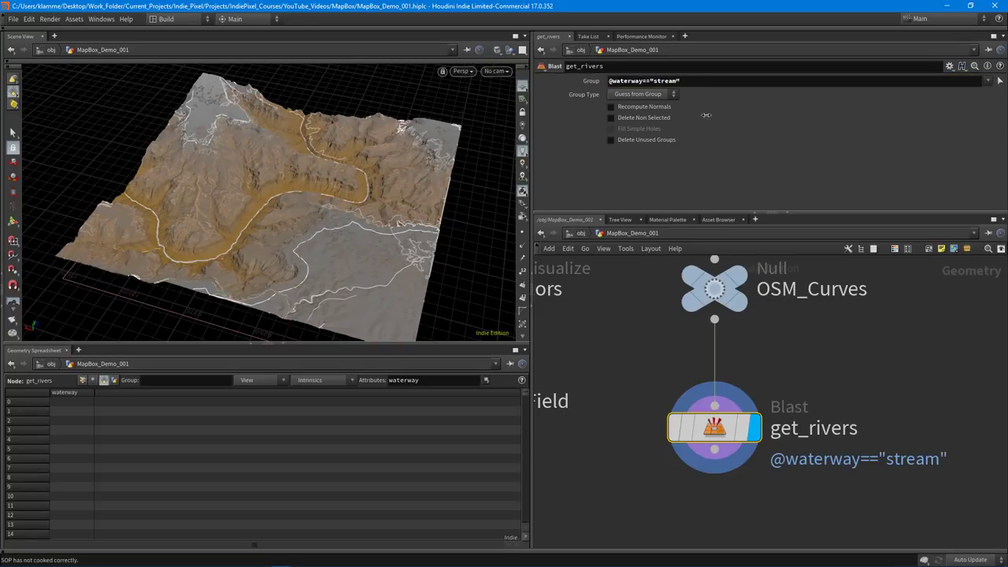
{"action": "left_click", "coordinate": [642, 117]}
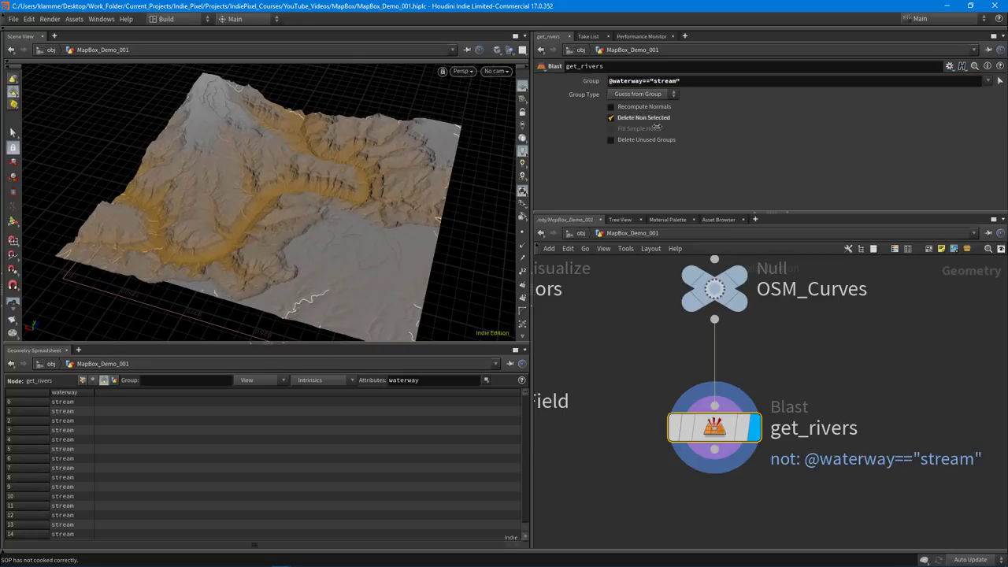
{"action": "left_click", "coordinate": [743, 433]}
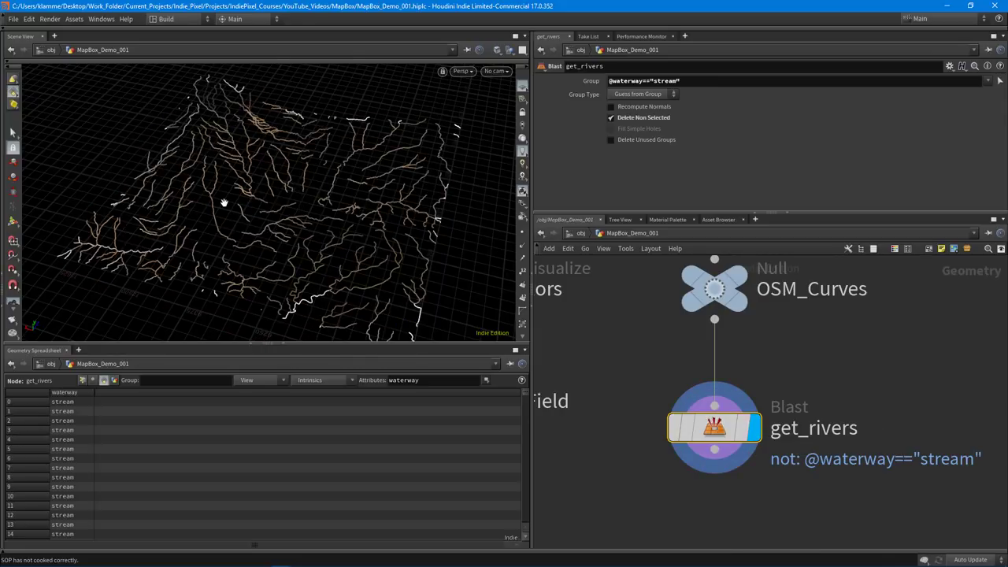
- Maximize the Scene View and turn on point display to inspect the point spacing along the stream curves
{"action": "left_click_drag", "start_coordinate": [224, 203], "coordinate": [260, 206], "text": "alt"}
{"action": "left_click_drag", "start_coordinate": [450, 344], "coordinate": [448, 497]}
{"action": "left_click", "coordinate": [516, 36]}
{"action": "left_click_drag", "start_coordinate": [457, 363], "coordinate": [520, 346]}
{"action": "middle_click_drag", "start_coordinate": [551, 315], "coordinate": [515, 263]}
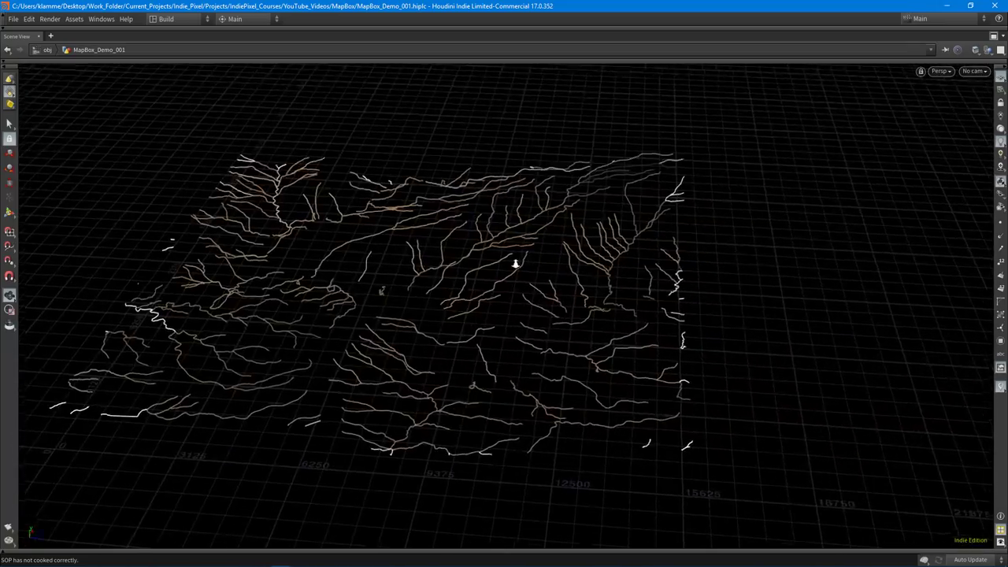
{"action": "right_click_drag", "start_coordinate": [515, 263], "coordinate": [552, 334]}
{"action": "left_click_drag", "start_coordinate": [553, 334], "coordinate": [733, 288]}
{"action": "left_click", "coordinate": [1000, 223]}
{"action": "right_click_drag", "start_coordinate": [574, 302], "coordinate": [661, 307]}
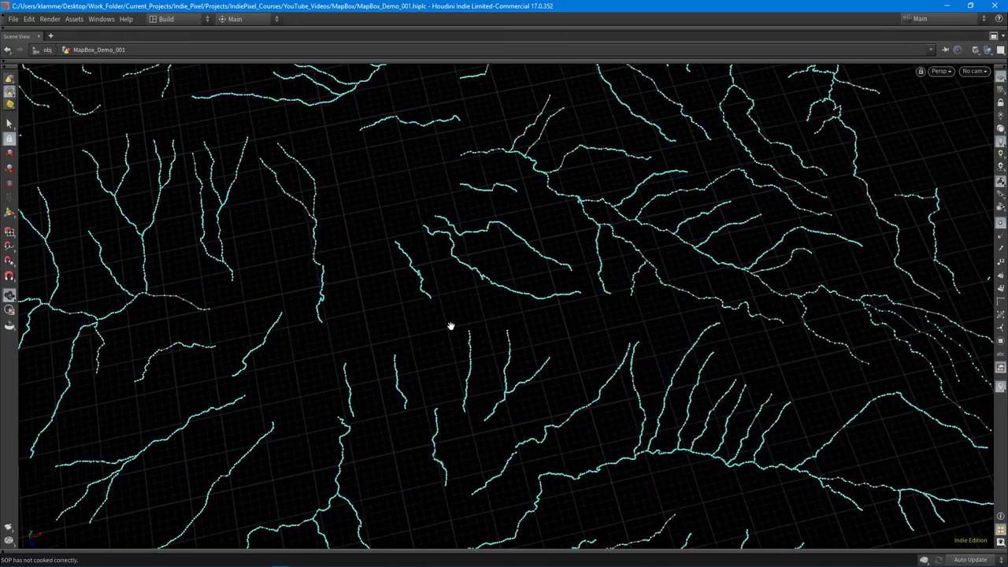
{"action": "right_click_drag", "start_coordinate": [445, 325], "coordinate": [626, 316]}
{"action": "left_click_drag", "start_coordinate": [626, 316], "coordinate": [436, 234]}
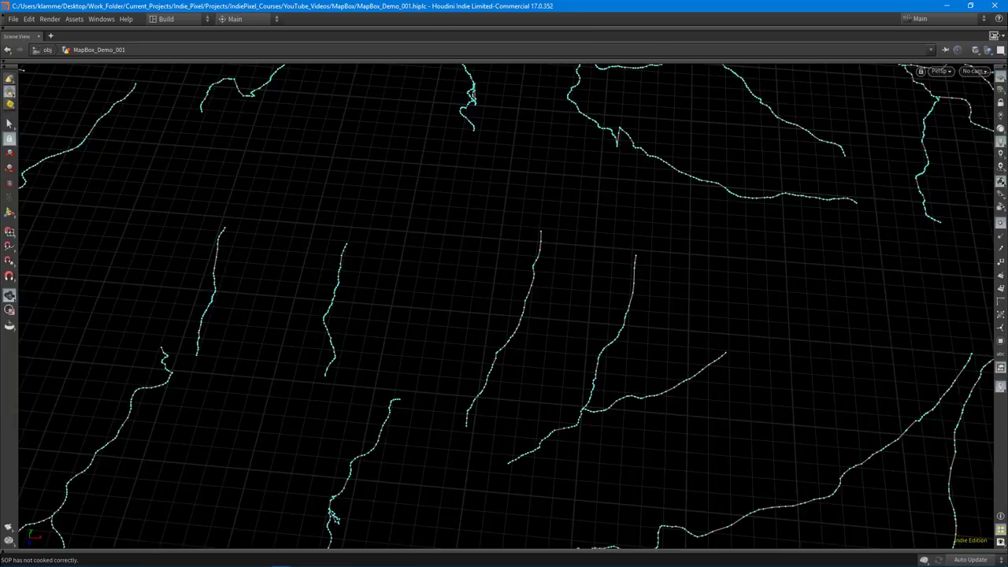
- Restore the split layout and enable Resample OSM Curves on sop_mapbox1
{"action": "left_click", "coordinate": [993, 36]}
{"action": "middle_click_drag", "start_coordinate": [806, 352], "coordinate": [940, 488]}
{"action": "middle_click_drag", "start_coordinate": [693, 402], "coordinate": [741, 419]}
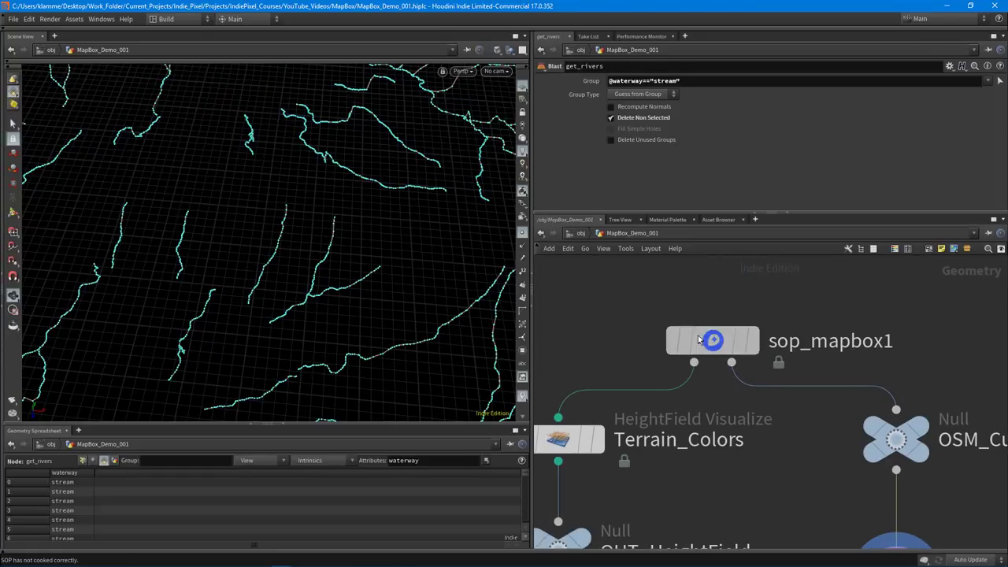
{"action": "left_click", "coordinate": [703, 340]}
{"action": "scroll", "coordinate": [673, 177], "scroll_direction": "down", "scroll_amount": 2}
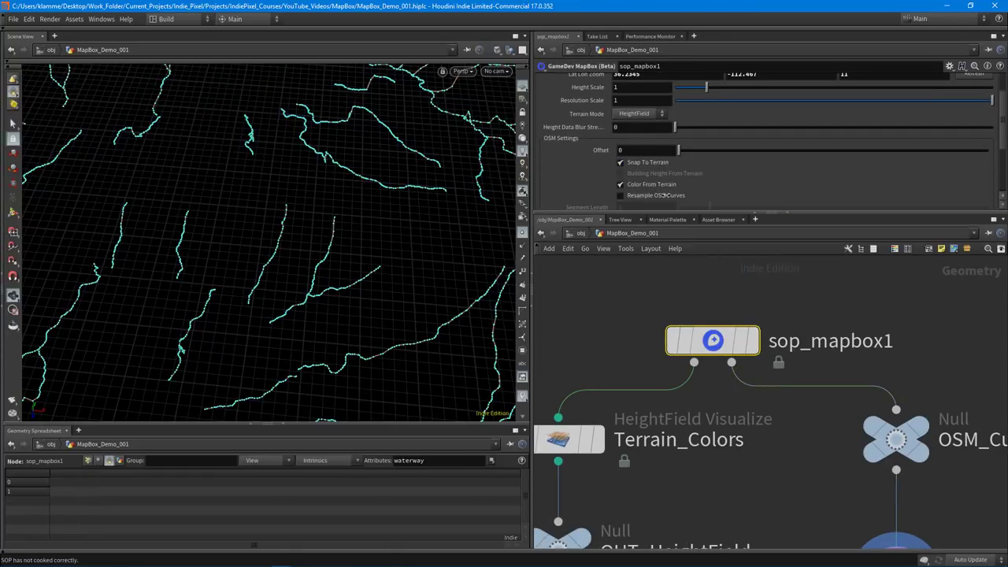
{"action": "left_click", "coordinate": [652, 196]}
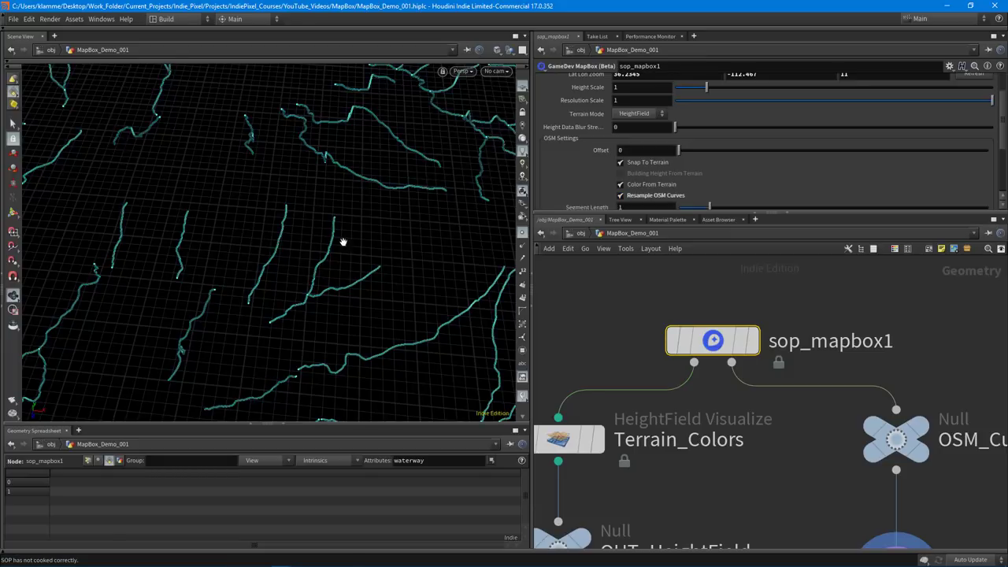
- Set the Segment Length of the resampled OSM curves to 5
{"action": "scroll", "coordinate": [747, 150], "scroll_direction": "down", "scroll_amount": 1}
{"action": "scroll", "coordinate": [747, 149], "scroll_direction": "down", "scroll_amount": 1}
{"action": "left_click", "coordinate": [657, 153]}
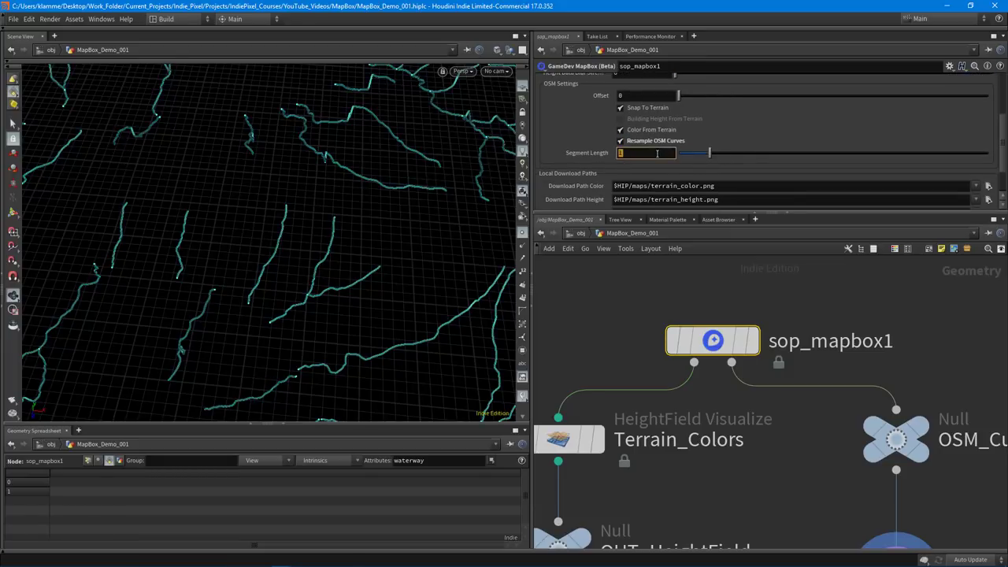
{"action": "type", "text": "5"}
{"action": "key", "text": "Return"}
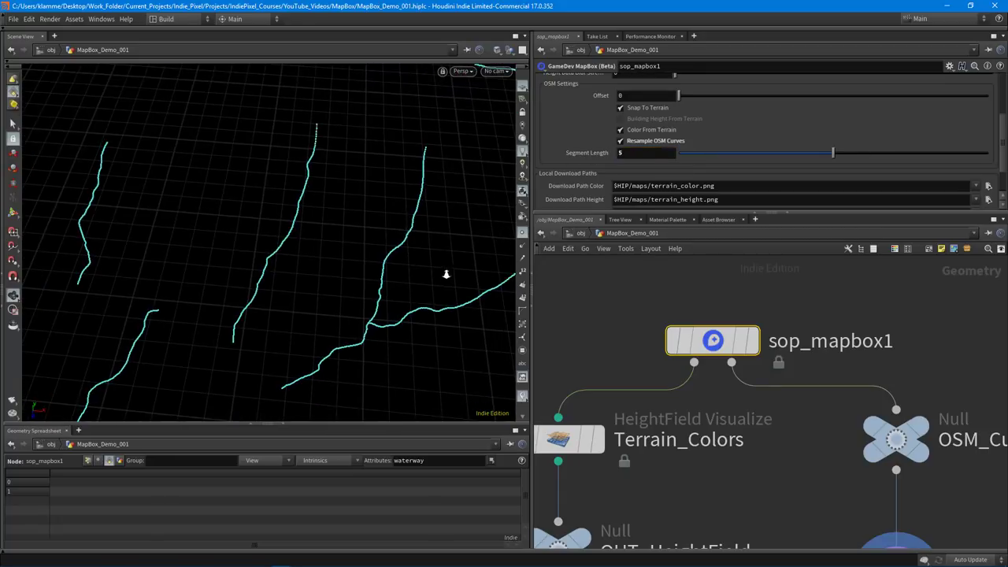
- Set the Segment Length to 10 and examine the resampled stream curves from several angles
{"action": "left_click", "coordinate": [659, 155]}
{"action": "type", "text": "10"}
{"action": "key", "text": "Return"}
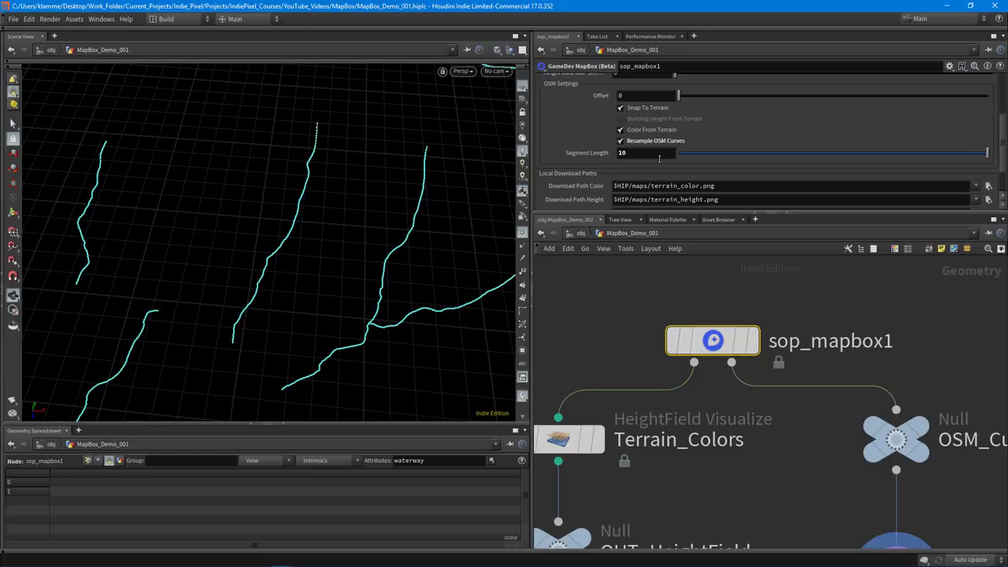
{"action": "right_click_drag", "start_coordinate": [443, 254], "coordinate": [223, 234], "text": "alt"}
{"action": "left_click_drag", "start_coordinate": [223, 234], "coordinate": [296, 279], "text": "alt"}
{"action": "middle_click_drag", "start_coordinate": [296, 280], "coordinate": [319, 281], "text": "alt"}
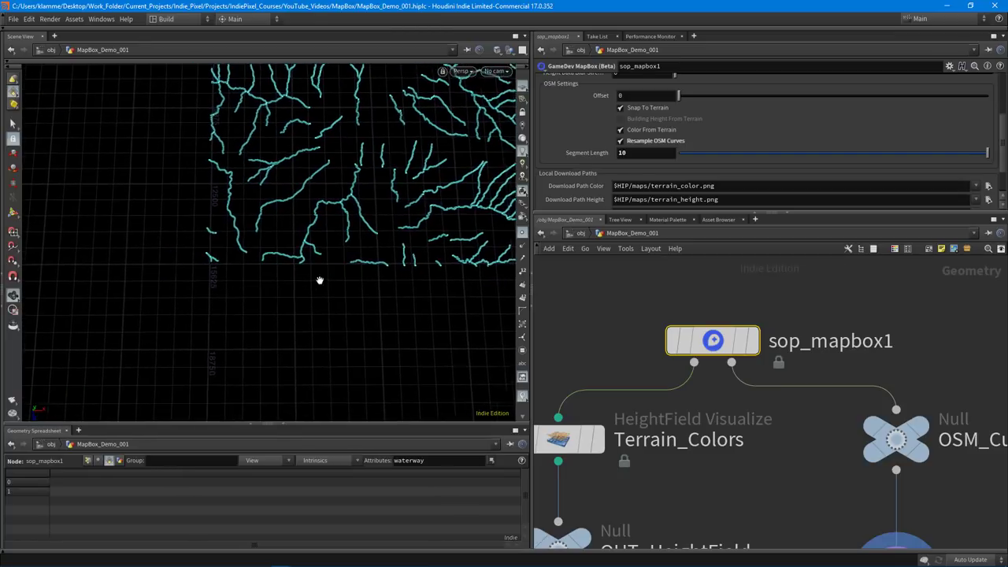
{"action": "right_click_drag", "start_coordinate": [228, 311], "coordinate": [238, 267], "text": "alt"}
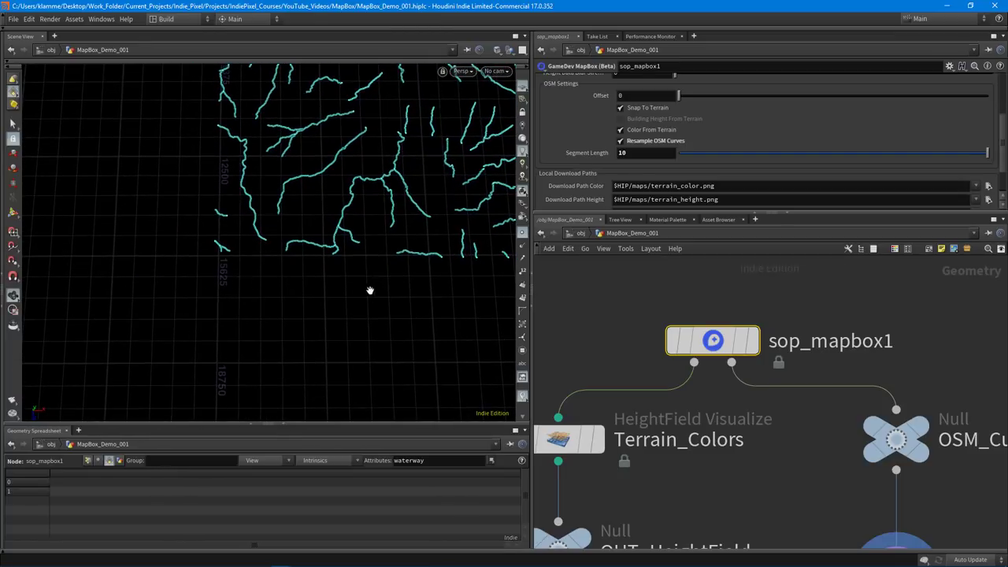
{"action": "right_click_drag", "start_coordinate": [369, 290], "coordinate": [387, 292], "text": "alt"}
{"action": "middle_click_drag", "start_coordinate": [428, 283], "coordinate": [349, 314], "text": "alt"}
{"action": "left_click_drag", "start_coordinate": [350, 314], "coordinate": [428, 285], "text": "alt"}
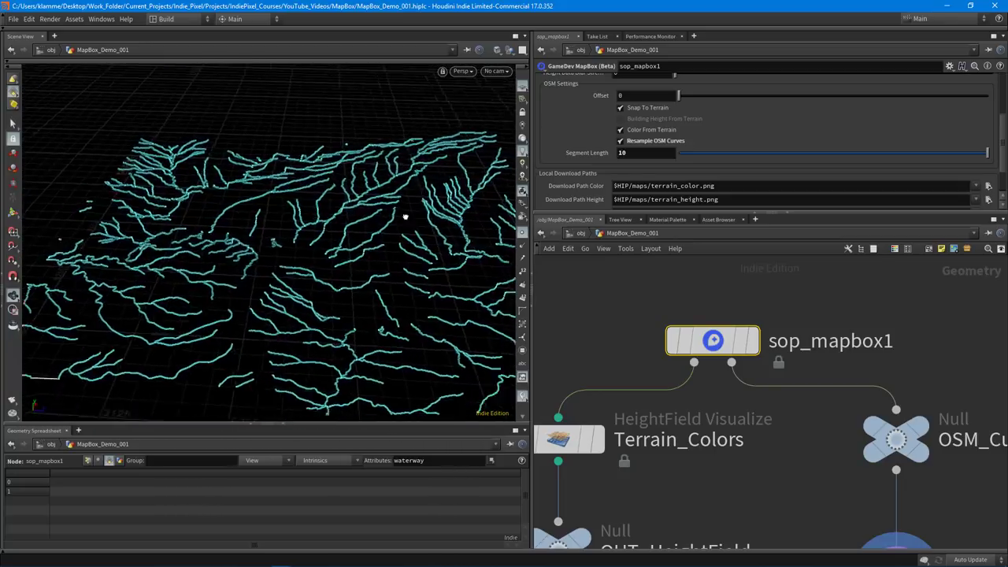
{"action": "left_click_drag", "start_coordinate": [405, 217], "coordinate": [496, 206], "text": "alt"}
- Set the Segment Length to 30 and check the point spacing on a single stream
{"action": "double_click", "coordinate": [665, 152]}
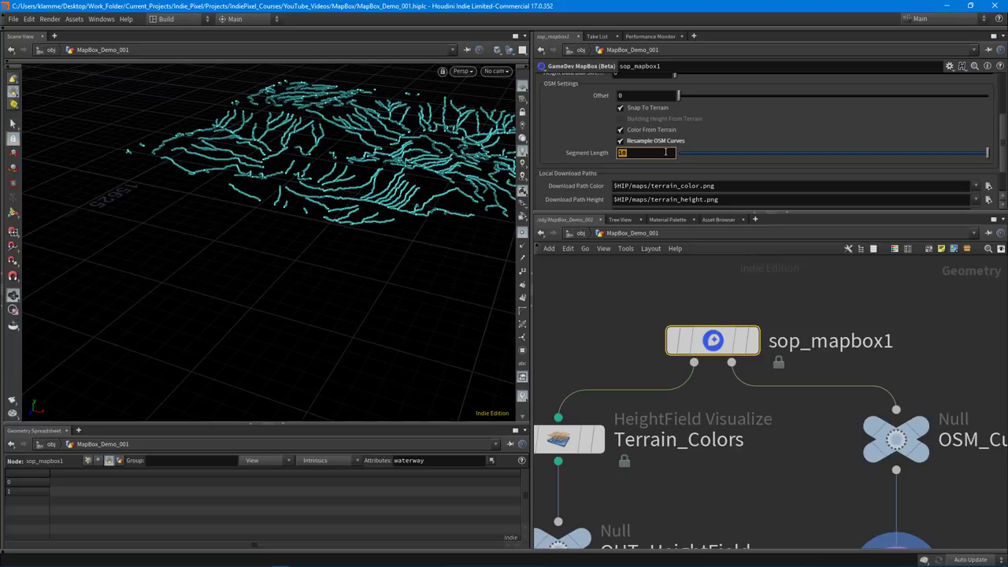
{"action": "type", "text": "30"}
{"action": "key", "text": "Return"}
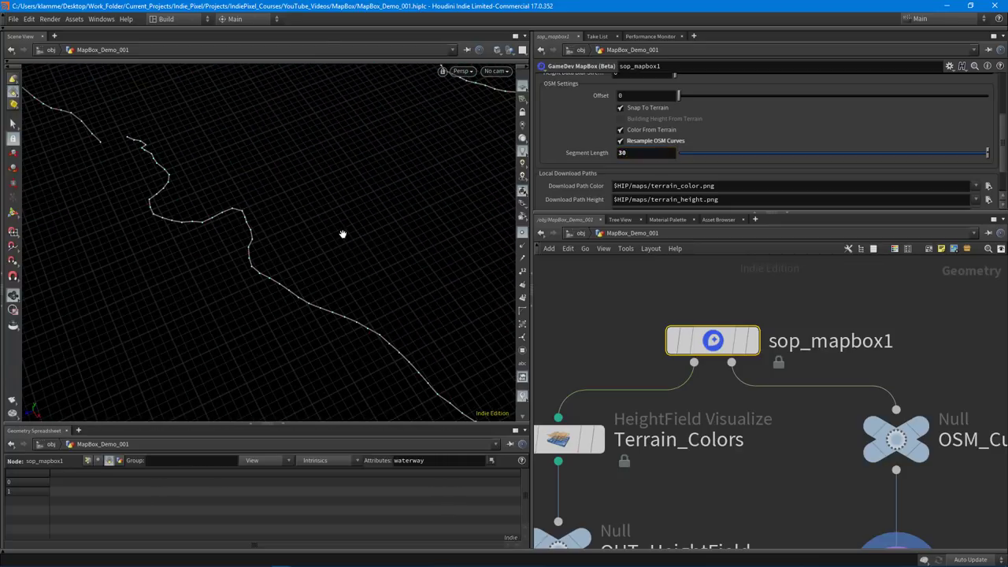
- Set the Segment Length to 50 and frame the complete stream network in the viewport
{"action": "left_click", "coordinate": [665, 151]}
{"action": "type", "text": "0"}
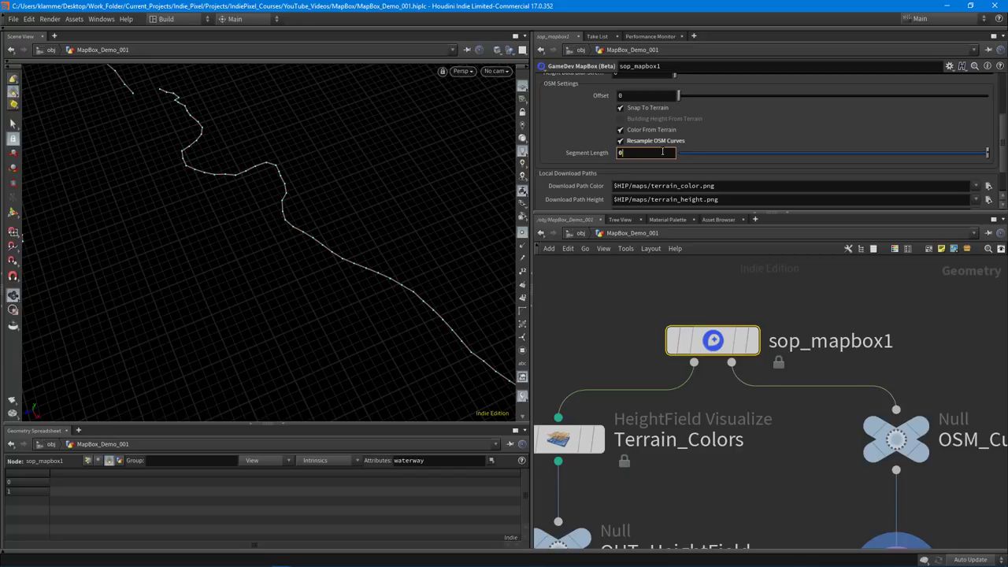
{"action": "type", "text": "0"}
{"action": "key", "text": "Return"}
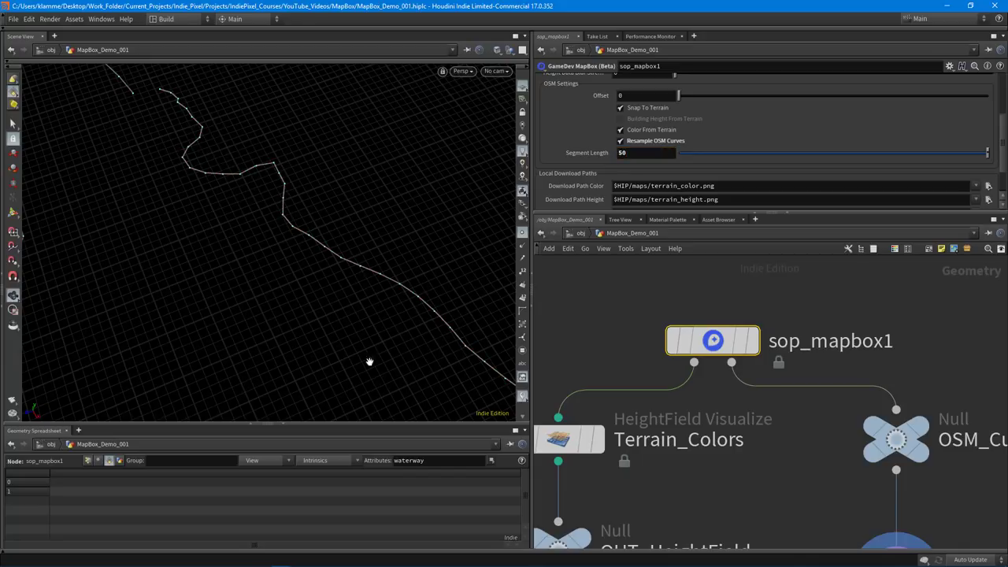
{"action": "scroll", "coordinate": [270, 241], "scroll_direction": "down", "scroll_amount": 5}
{"action": "left_click_drag", "start_coordinate": [288, 234], "coordinate": [488, 263]}
{"action": "key", "text": "space+g"}
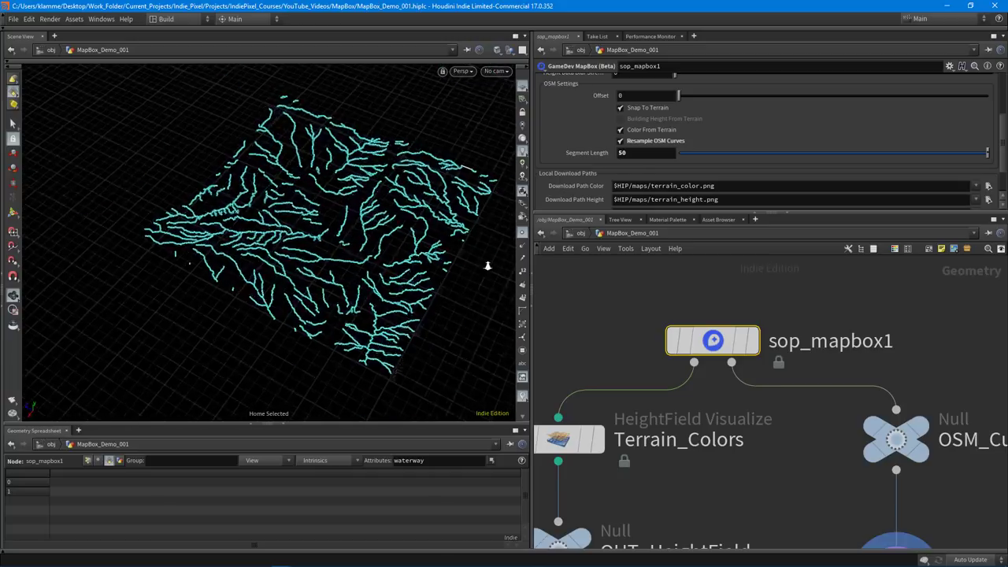
- Show primitive numbers on the resampled stream curves and inspect individual streams up close
{"action": "right_click_drag", "start_coordinate": [189, 288], "coordinate": [422, 271]}
{"action": "left_click_drag", "start_coordinate": [422, 272], "coordinate": [520, 272]}
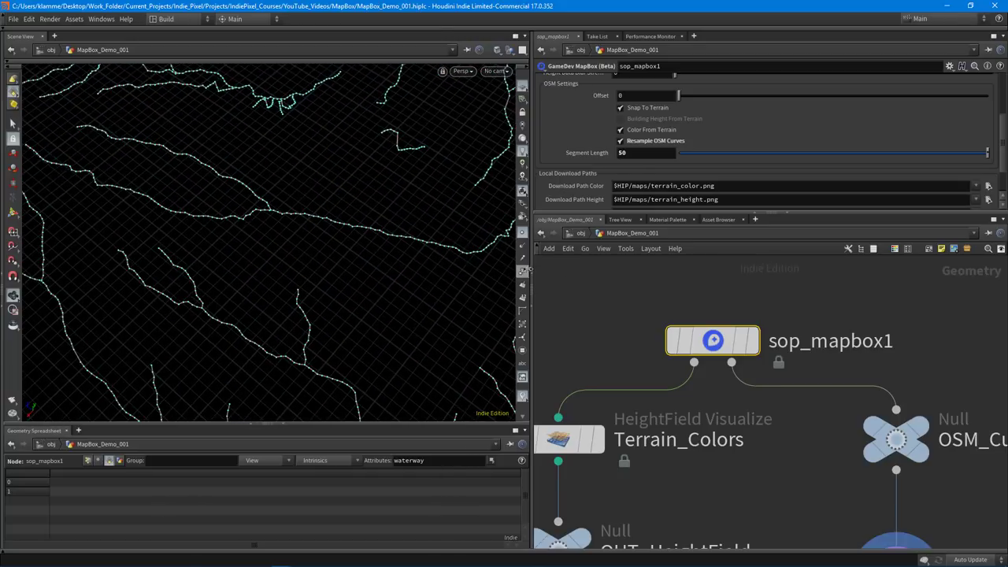
{"action": "left_click", "coordinate": [522, 298]}
{"action": "left_click_drag", "start_coordinate": [401, 263], "coordinate": [423, 243]}
{"action": "right_click_drag", "start_coordinate": [422, 243], "coordinate": [241, 243]}
{"action": "left_click_drag", "start_coordinate": [241, 243], "coordinate": [342, 212]}
{"action": "left_click_drag", "start_coordinate": [351, 272], "coordinate": [407, 271]}
- Examine how the resampled streams follow the colored terrain from several angles
{"action": "key", "text": "h"}
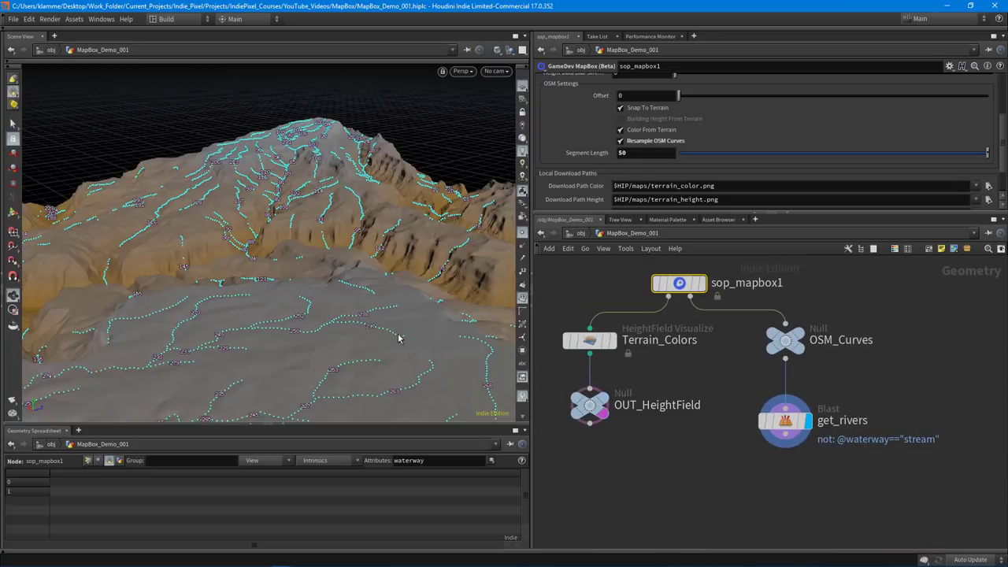
{"action": "scroll", "coordinate": [282, 276], "scroll_direction": "down", "scroll_amount": 3}
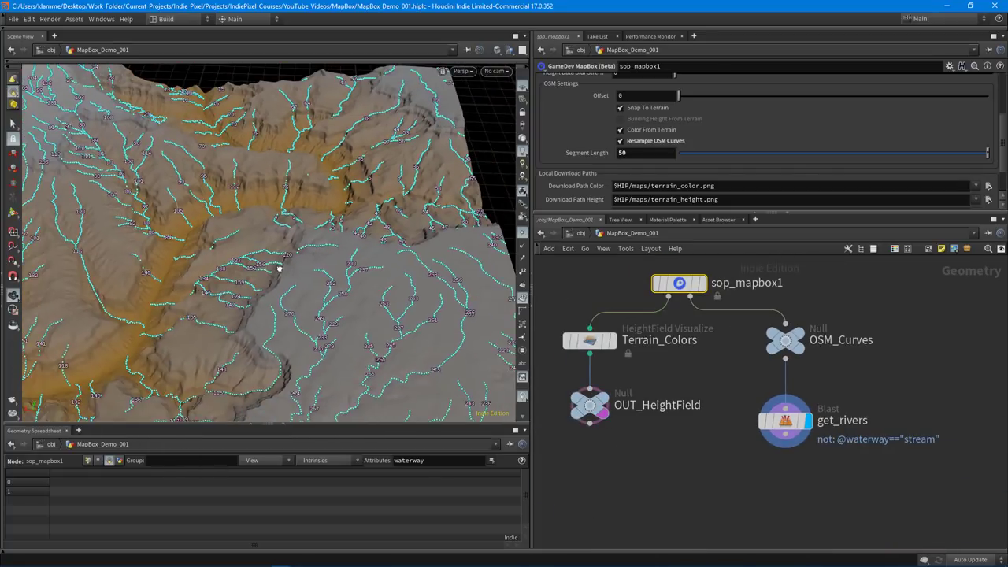
{"action": "left_click_drag", "start_coordinate": [279, 268], "coordinate": [235, 259]}
{"action": "right_click", "coordinate": [400, 240]}
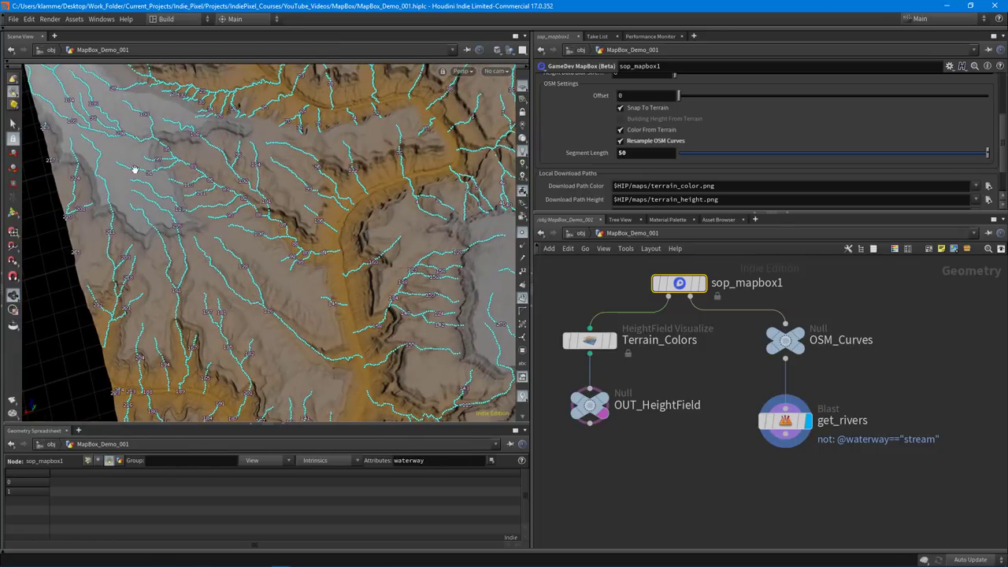
{"action": "left_click_drag", "start_coordinate": [365, 223], "coordinate": [429, 201]}
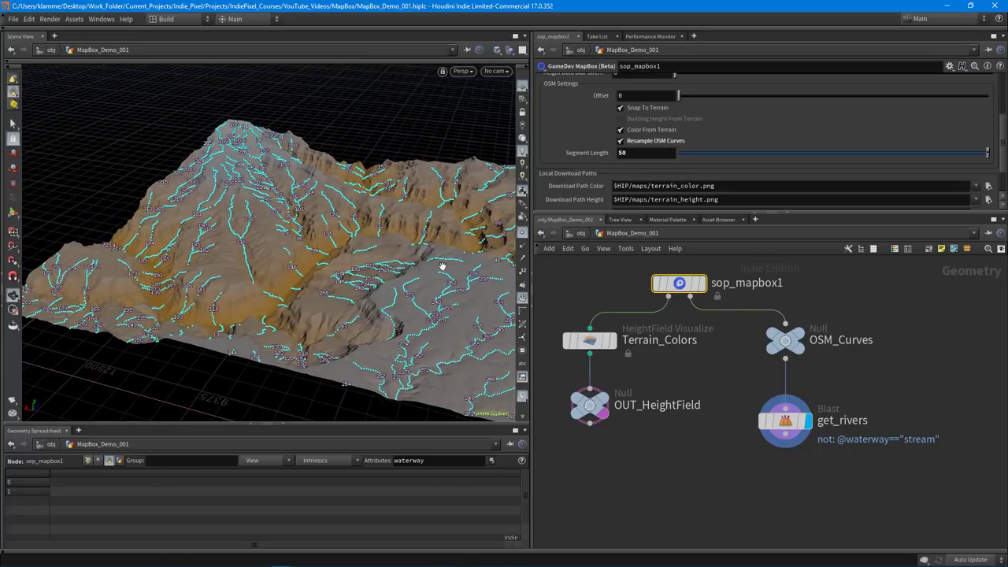
- Duplicate the get_rivers Blast node as a second branch off OSM_Curves, beside the original
{"action": "middle_click_drag", "start_coordinate": [786, 422], "coordinate": [743, 391]}
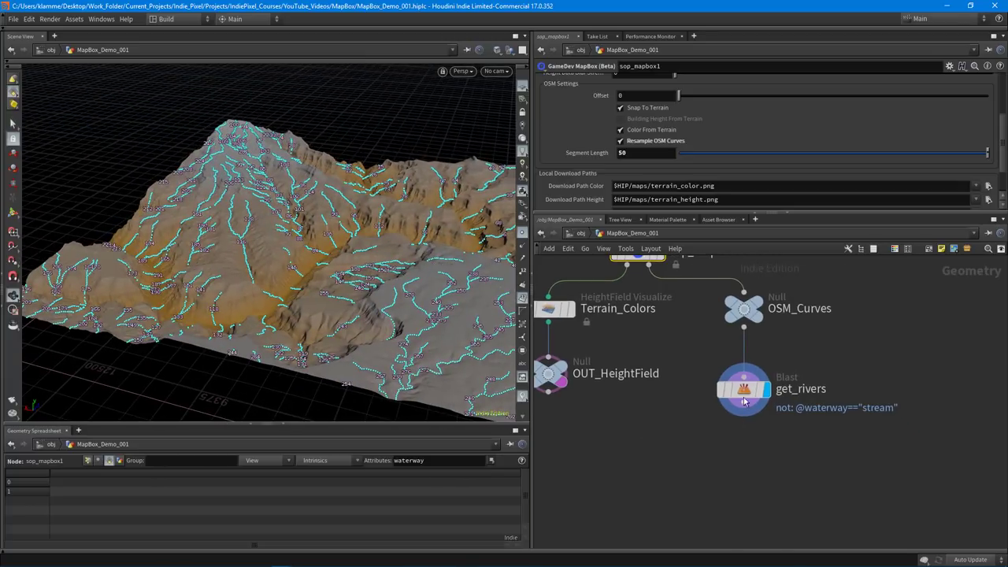
{"action": "middle_click_drag", "start_coordinate": [769, 441], "coordinate": [636, 428]}
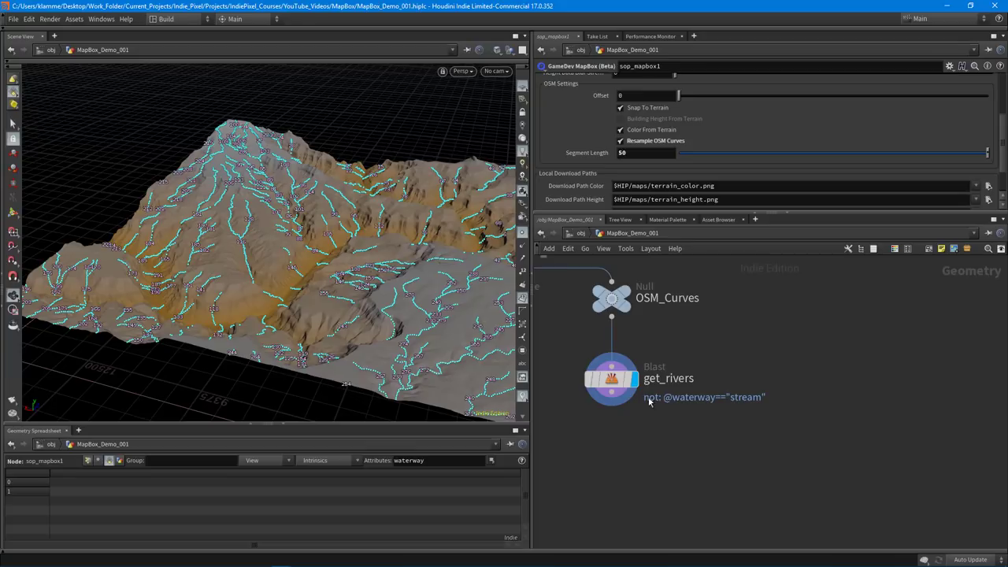
{"action": "left_click", "coordinate": [612, 378]}
{"action": "left_click_drag", "start_coordinate": [612, 378], "coordinate": [800, 381], "text": "alt"}
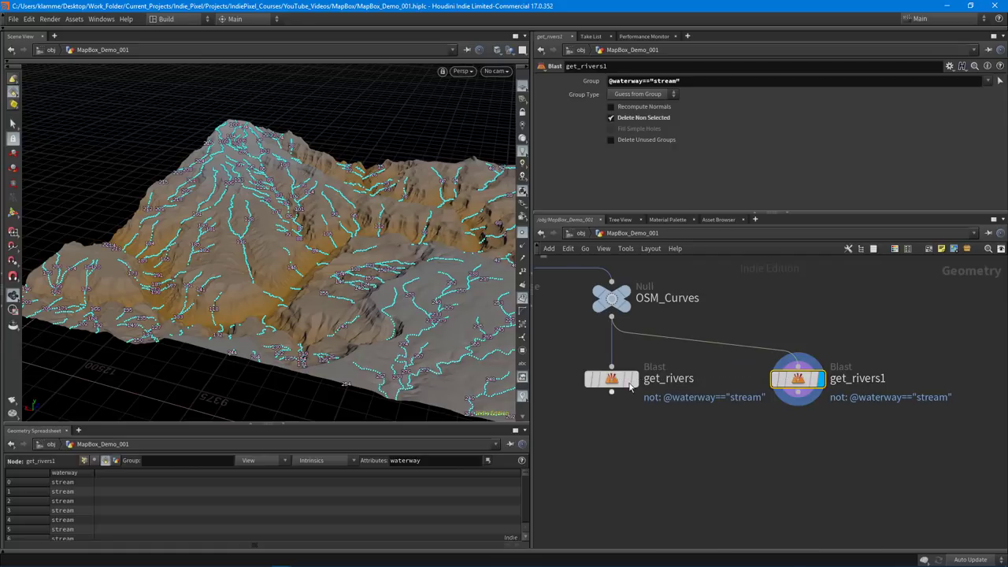
- Rename the original Blast node that filters the streams as get_streams
{"action": "double_click", "coordinate": [666, 378]}
{"action": "key", "text": "BackSpace"}
{"action": "key", "text": "BackSpace"}
{"action": "key", "text": "BackSpace"}
{"action": "key", "text": "BackSpace"}
{"action": "key", "text": "BackSpace"}
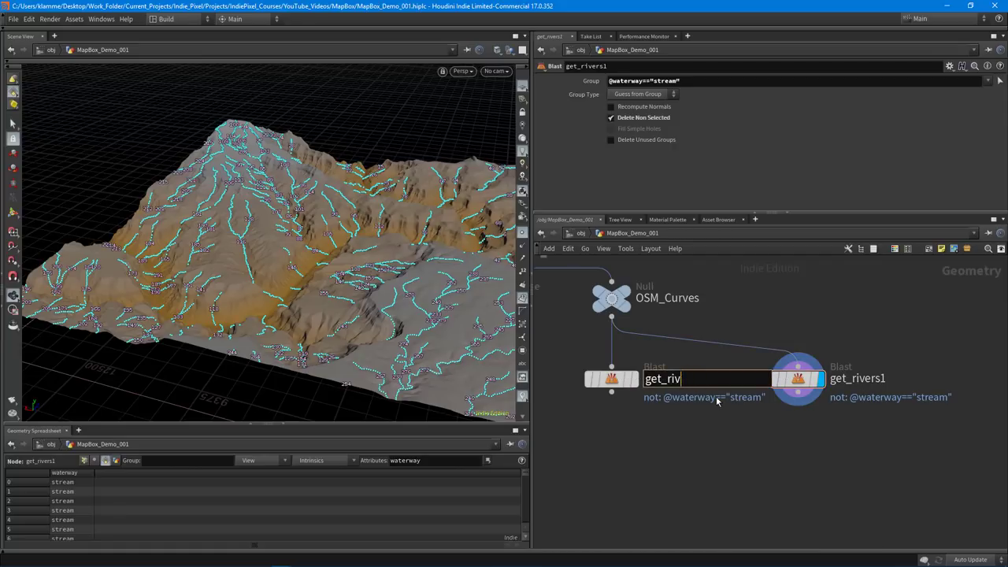
{"action": "key", "text": "BackSpace"}
{"action": "type", "text": "streams"}
{"action": "key", "text": "Return"}
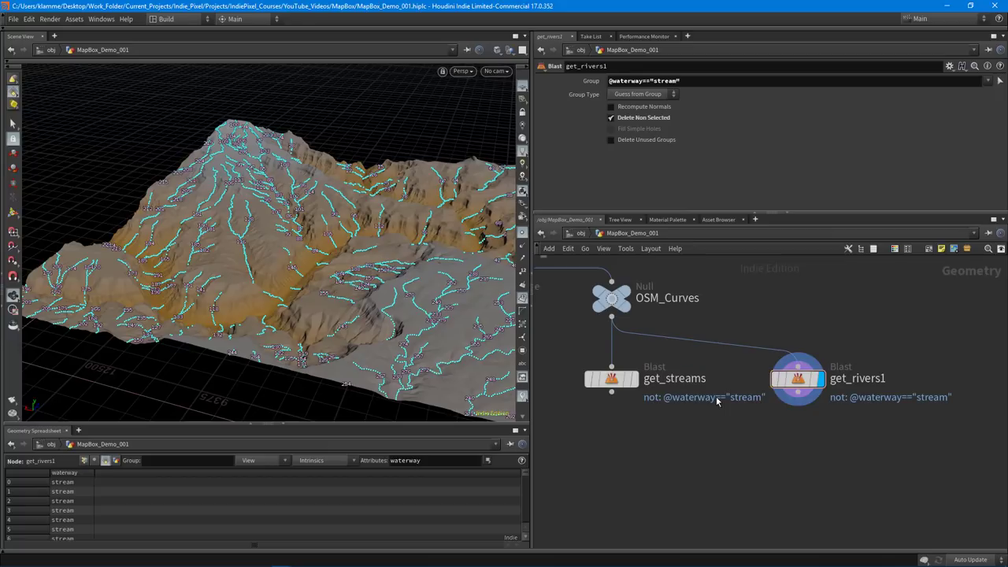
{"action": "double_click", "coordinate": [866, 379]}
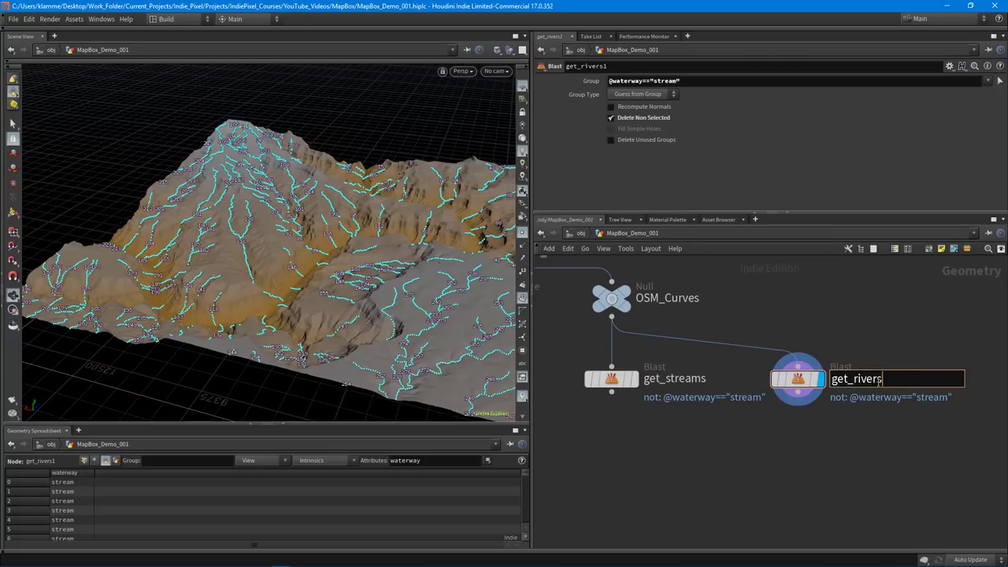
{"action": "key", "text": "Return"}
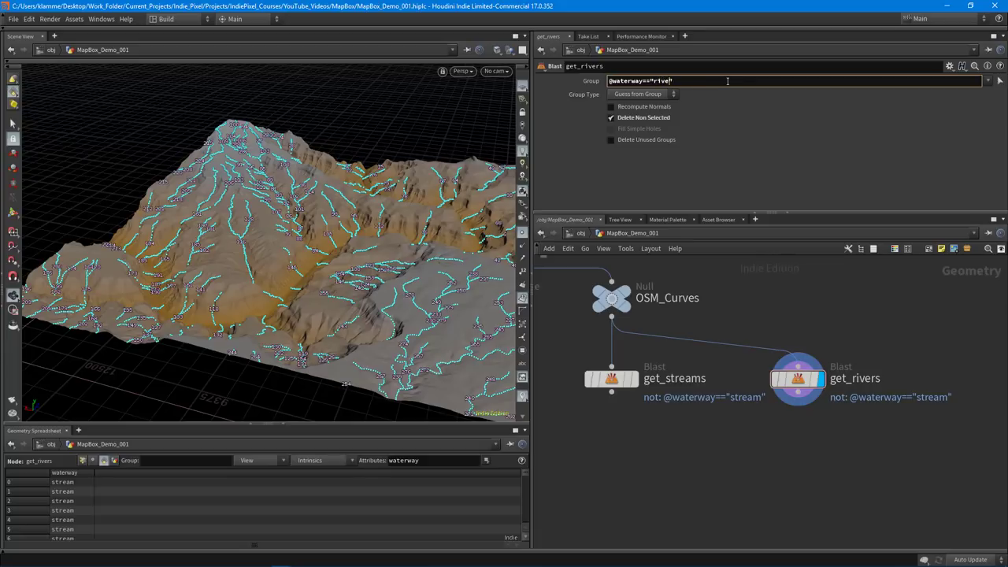
{"action": "key", "text": "Return"}
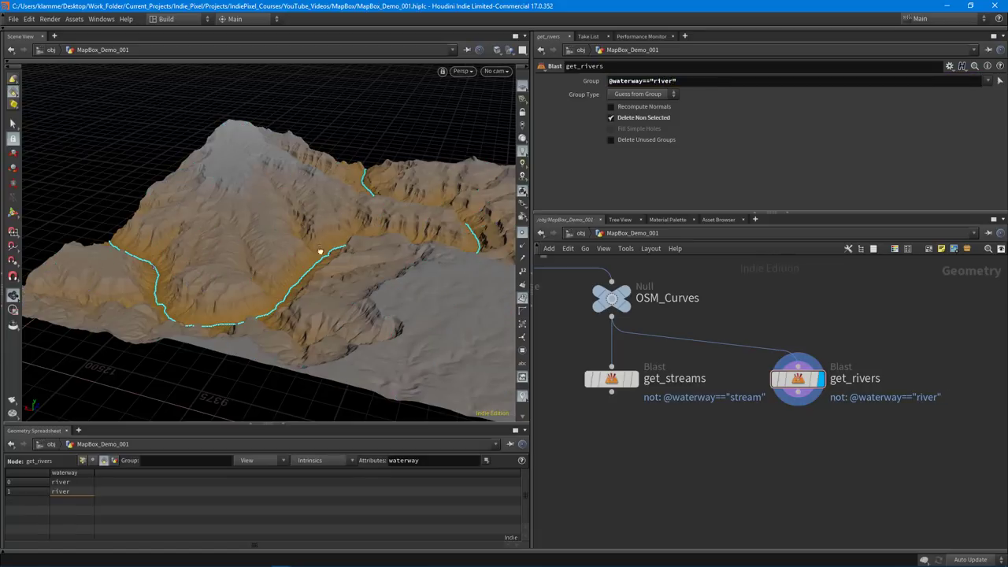
{"action": "left_click_drag", "start_coordinate": [320, 252], "coordinate": [136, 289]}
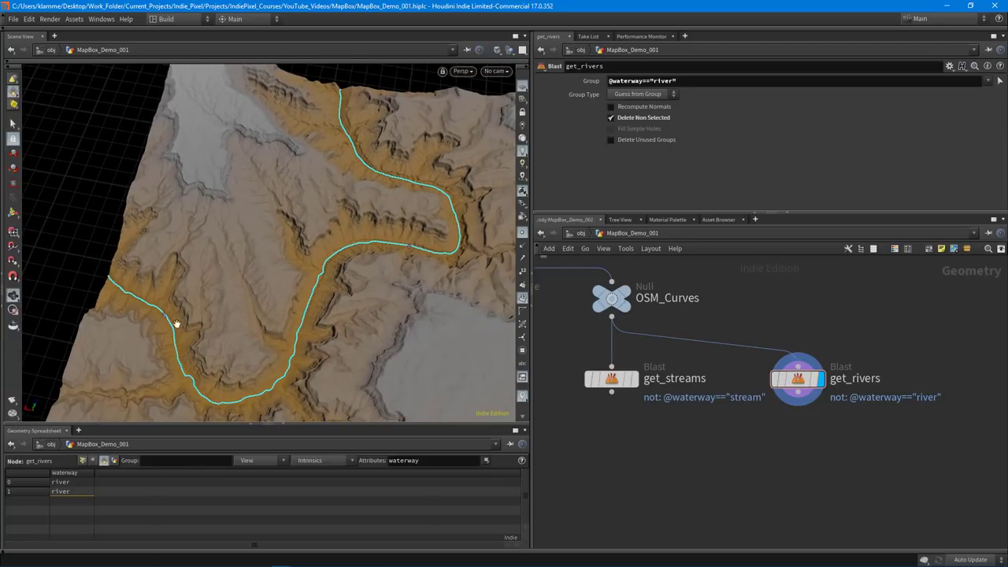
{"action": "left_click_drag", "start_coordinate": [332, 340], "coordinate": [281, 310]}
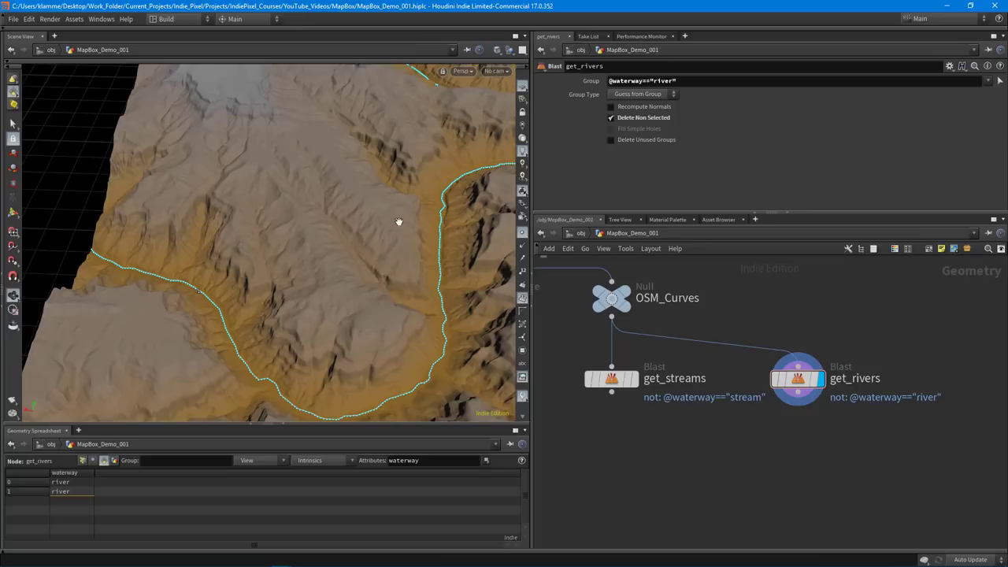
{"action": "left_click_drag", "start_coordinate": [399, 220], "coordinate": [255, 263]}
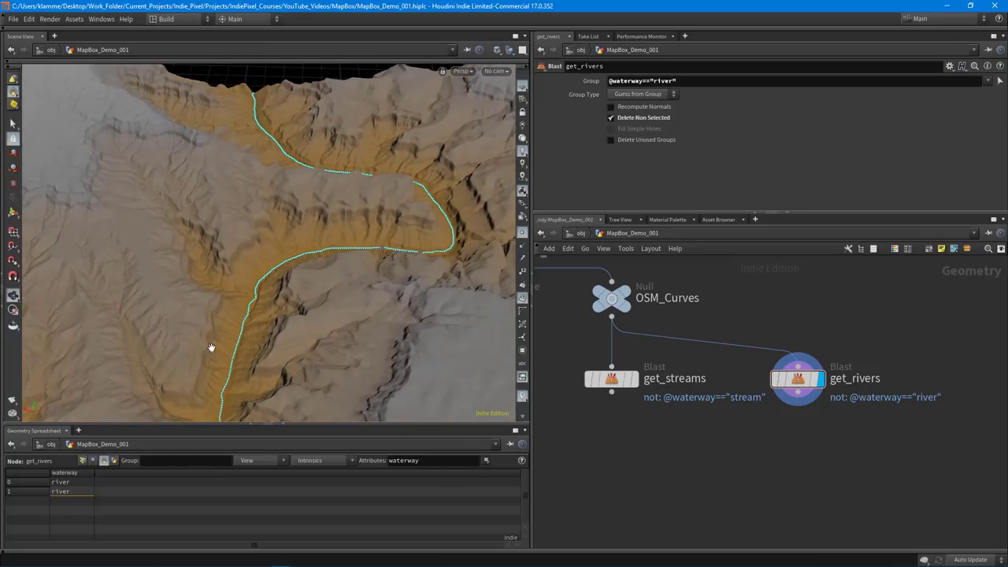
{"action": "left_click_drag", "start_coordinate": [211, 347], "coordinate": [406, 274]}
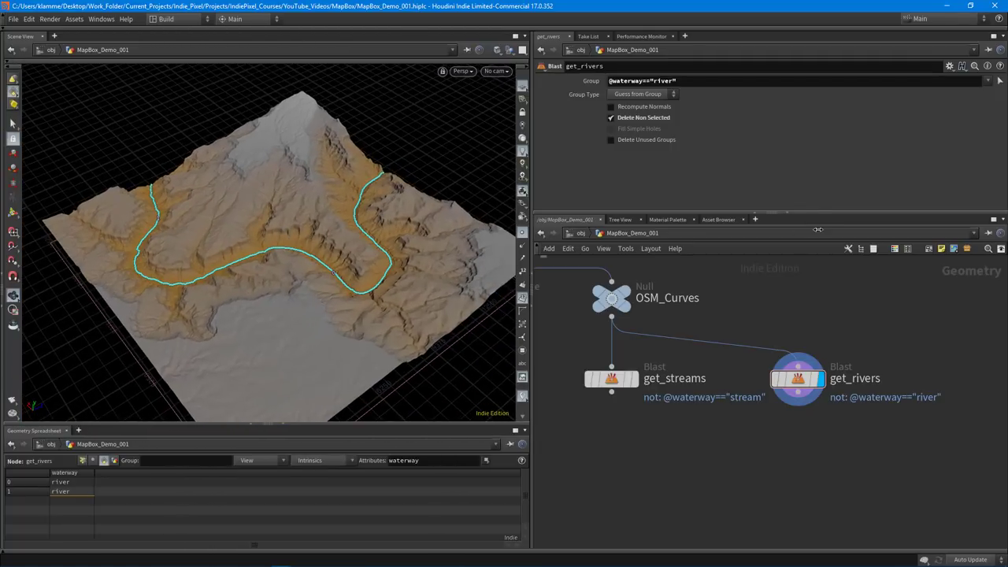
- Enlarge the network editor area and center the OSM_Curves node above the two Blast branches
{"action": "left_click_drag", "start_coordinate": [814, 212], "coordinate": [815, 168]}
{"action": "middle_click_drag", "start_coordinate": [785, 323], "coordinate": [853, 324]}
{"action": "left_click_drag", "start_coordinate": [679, 277], "coordinate": [778, 285]}
{"action": "left_click_drag", "start_coordinate": [307, 320], "coordinate": [331, 338]}
{"action": "middle_click_drag", "start_coordinate": [704, 448], "coordinate": [670, 406]}
- Add a Color node, connect it to the output of get_streams and display it
{"action": "left_click", "coordinate": [671, 343]}
{"action": "key", "text": "Tab"}
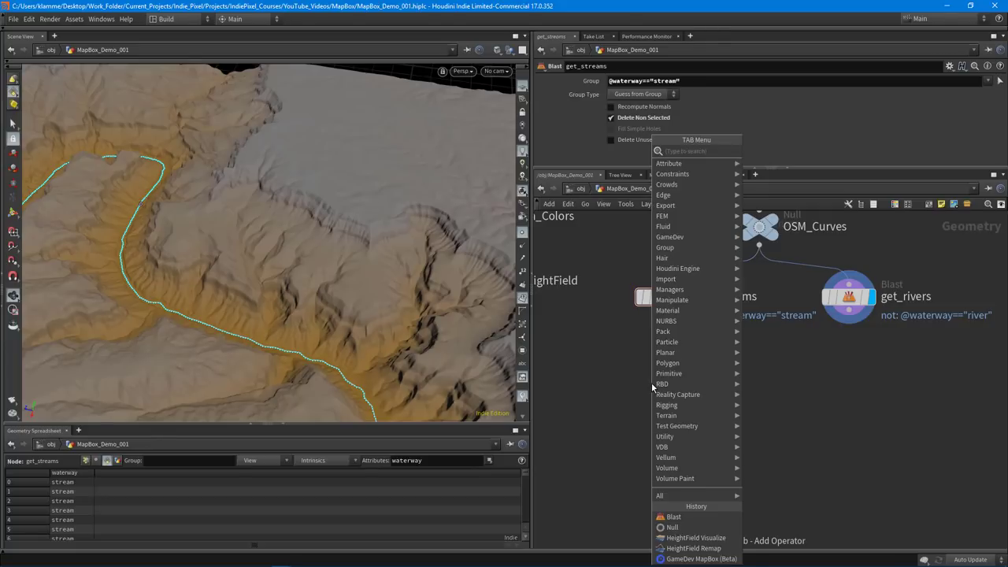
{"action": "type", "text": "color"}
{"action": "key", "text": "Return"}
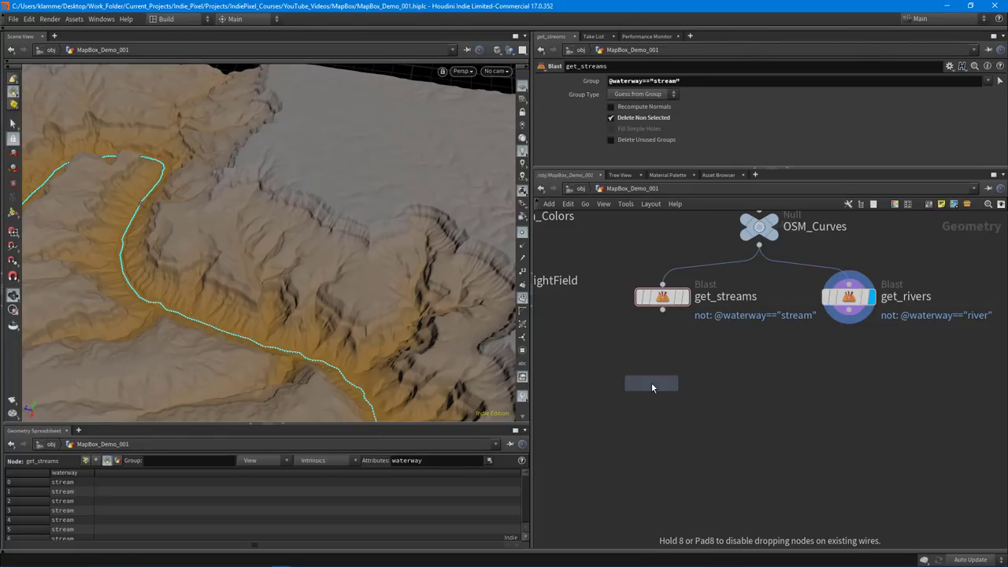
{"action": "left_click", "coordinate": [697, 379]}
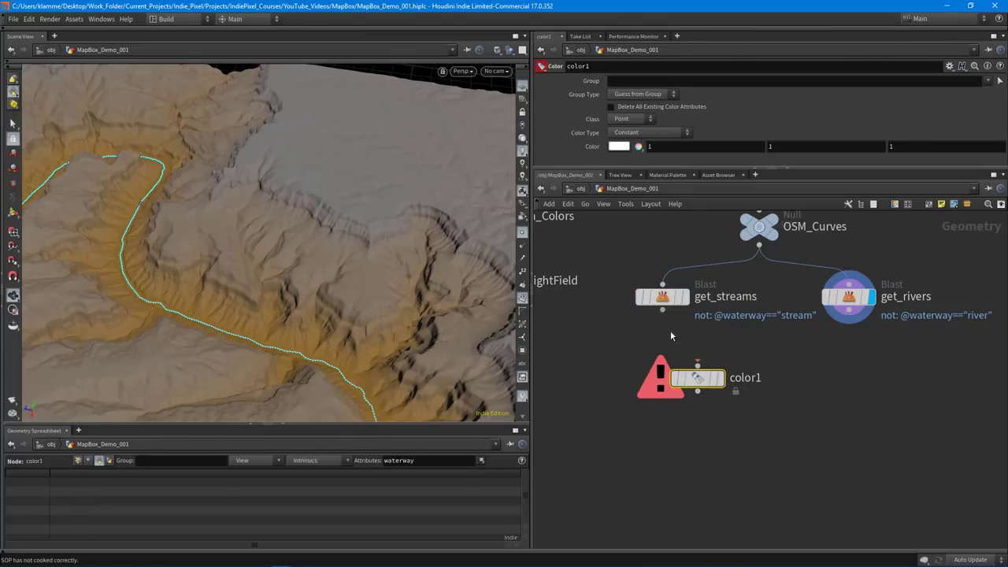
{"action": "left_click_drag", "start_coordinate": [706, 379], "coordinate": [724, 357]}
{"action": "left_click", "coordinate": [738, 357]}
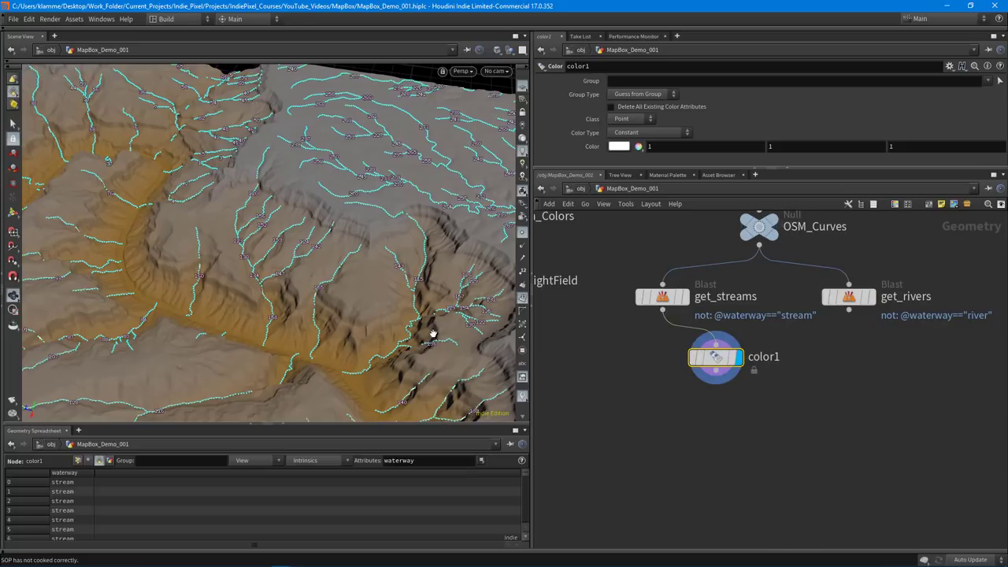
- Hide the point markers, terrain and primitive numbers so that only the stream curves are displayed
{"action": "left_click", "coordinate": [522, 232]}
{"action": "scroll", "coordinate": [414, 282], "scroll_direction": "down", "scroll_amount": 2}
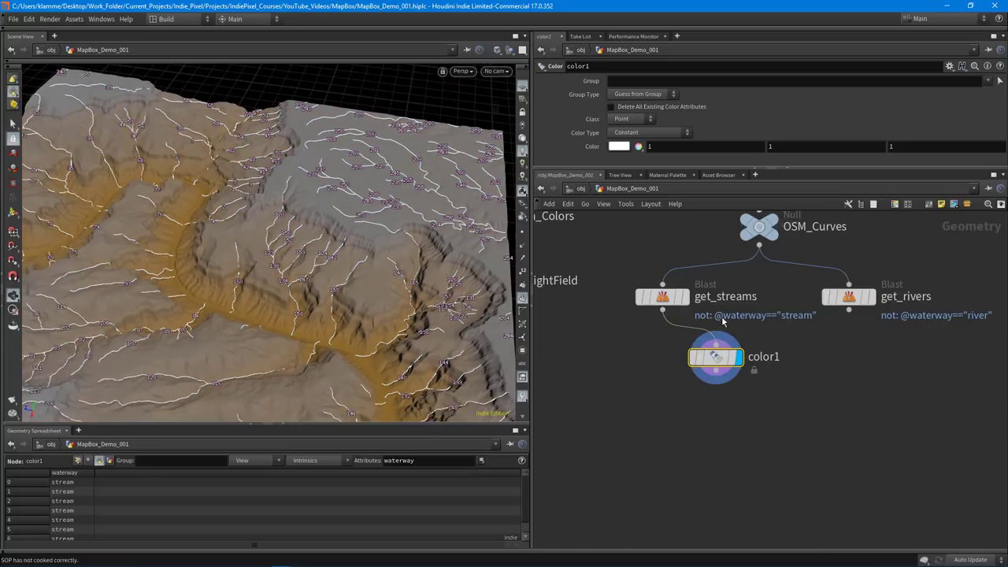
{"action": "left_click", "coordinate": [734, 357]}
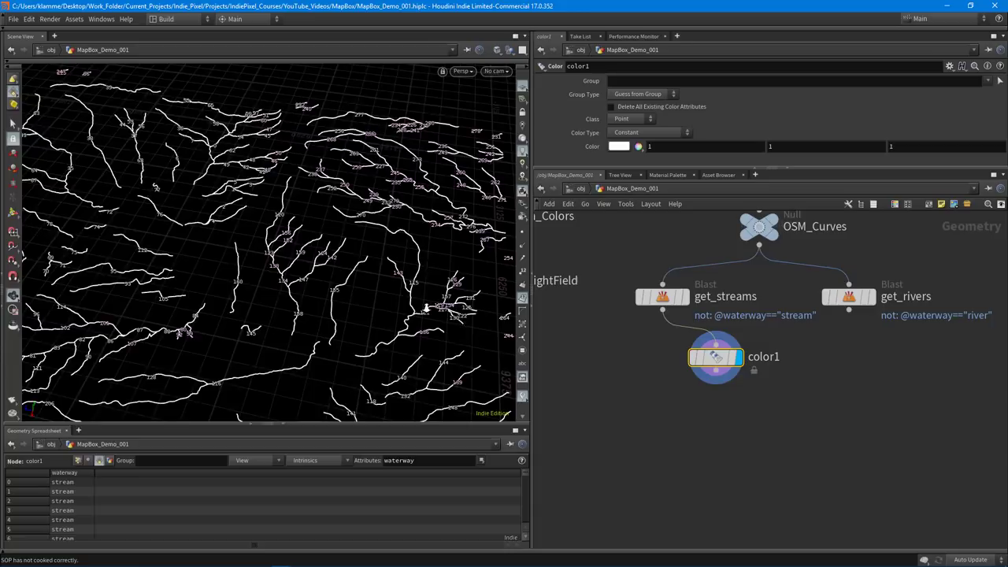
{"action": "left_click_drag", "start_coordinate": [425, 307], "coordinate": [376, 320]}
{"action": "right_click_drag", "start_coordinate": [376, 320], "coordinate": [469, 241]}
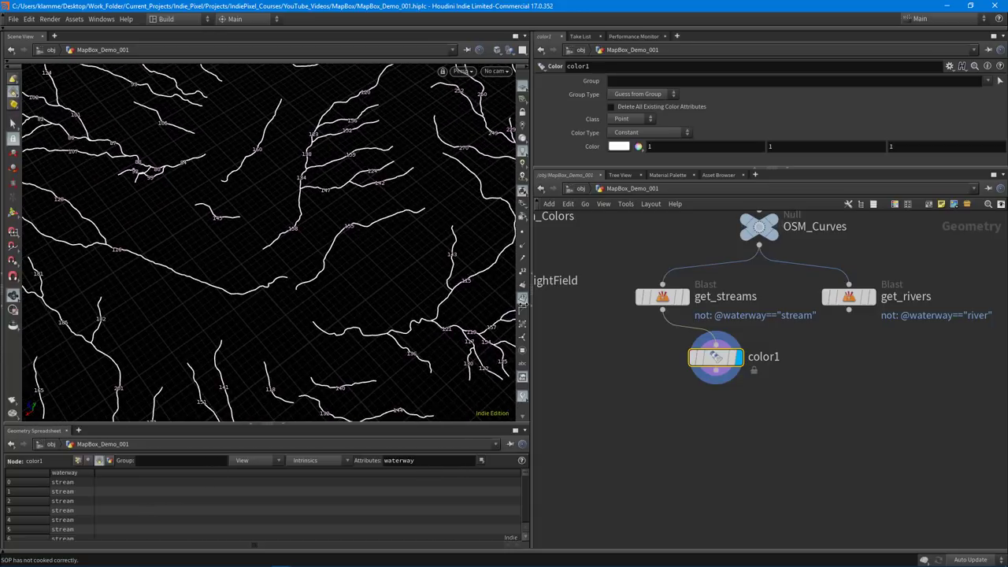
{"action": "left_click", "coordinate": [522, 299]}
- Set the Color node's constant color to the blue swatch with RGB values 0, 0.25, 0.5
{"action": "left_click", "coordinate": [621, 146]}
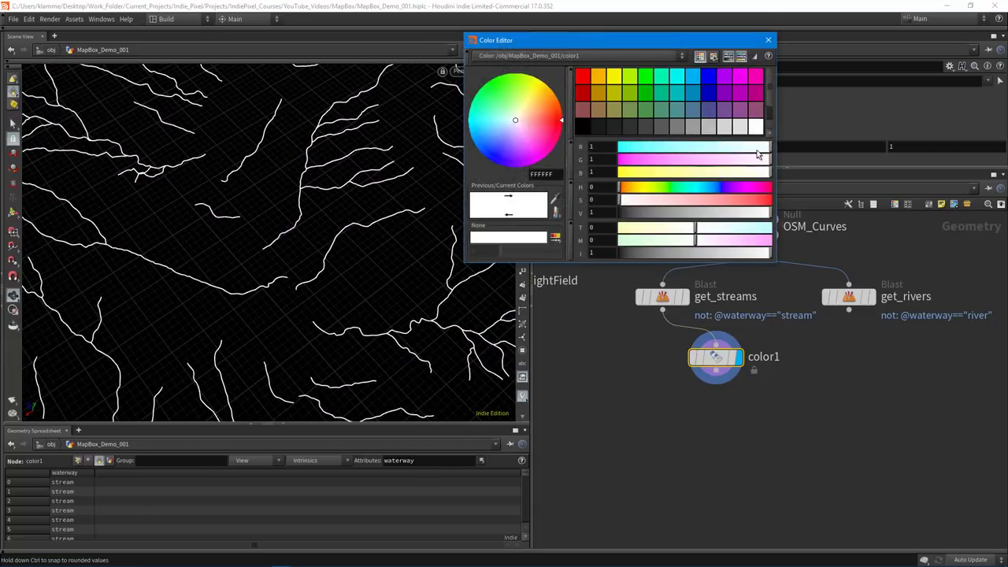
{"action": "left_click", "coordinate": [690, 93]}
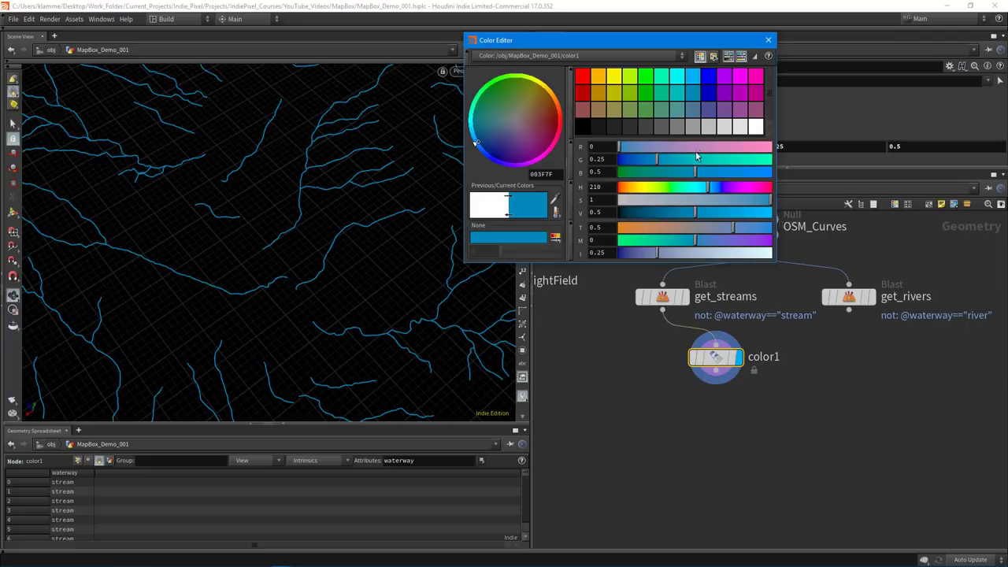
{"action": "left_click", "coordinate": [768, 39]}
- Display the get_streams node and view the whole stream network in its terrain-derived colors
{"action": "middle_click_drag", "start_coordinate": [667, 393], "coordinate": [688, 389]}
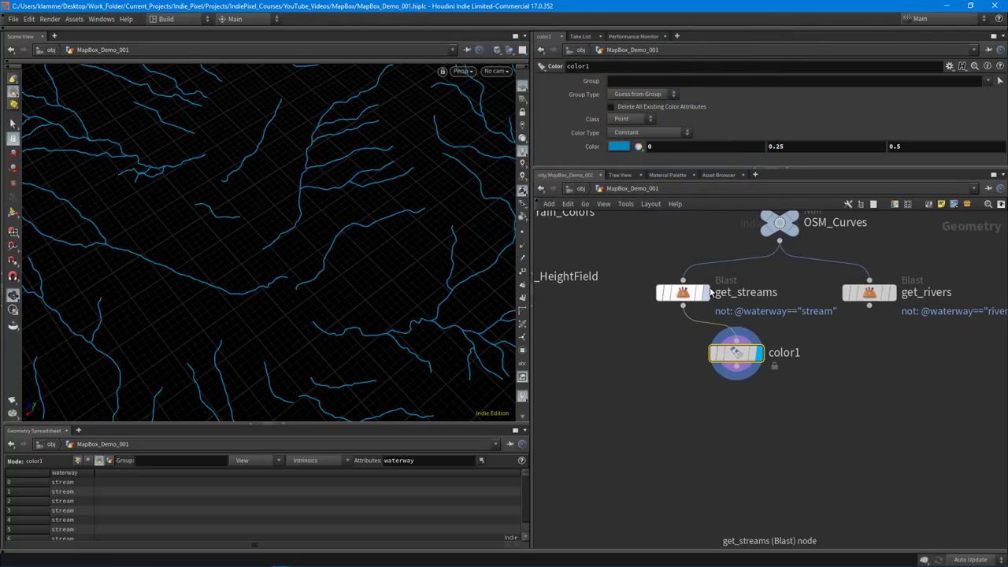
{"action": "left_click", "coordinate": [705, 293]}
{"action": "left_click", "coordinate": [683, 293]}
{"action": "left_click_drag", "start_coordinate": [315, 293], "coordinate": [281, 303]}
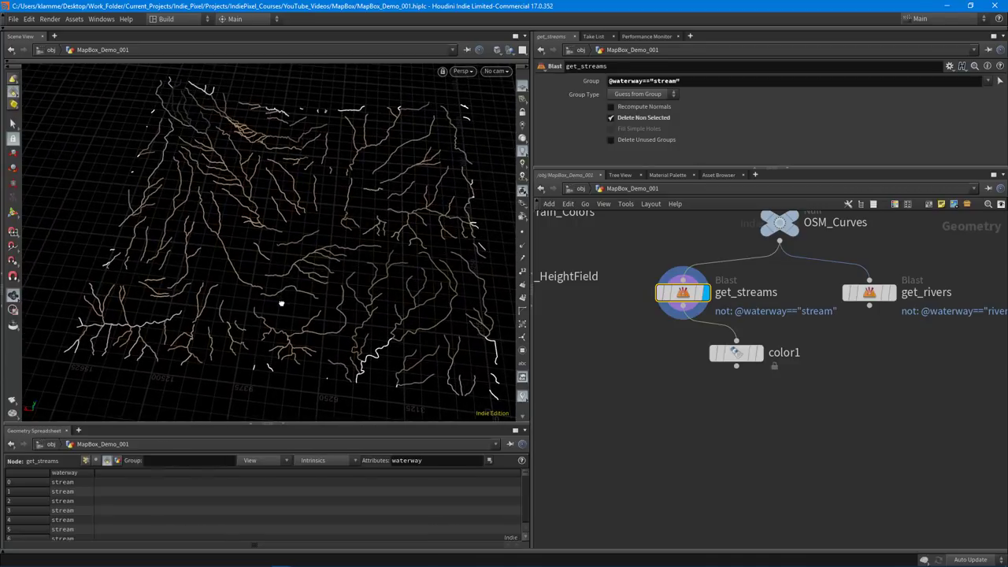
{"action": "middle_click_drag", "start_coordinate": [652, 407], "coordinate": [659, 402]}
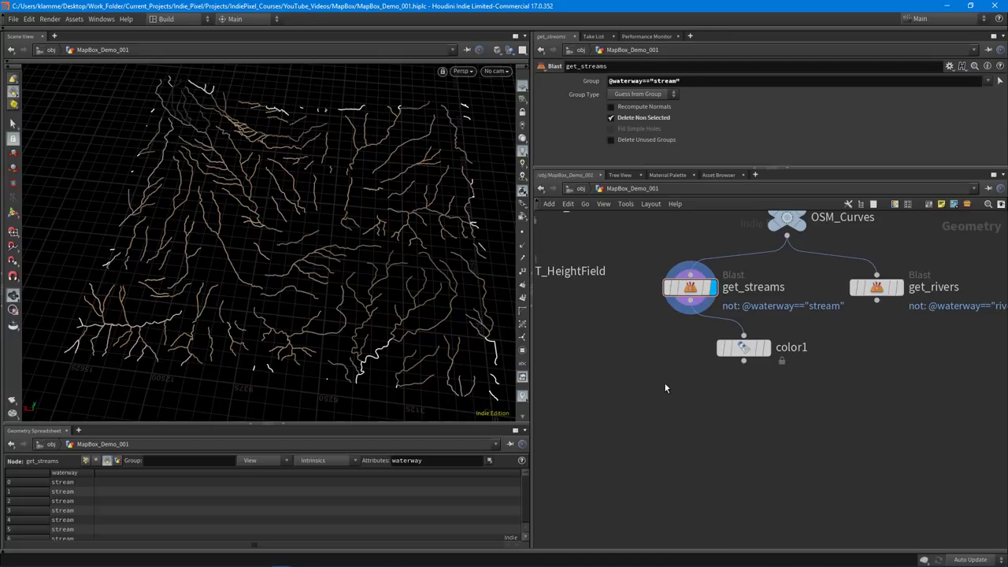
{"action": "key", "text": "Tab"}
{"action": "left_click", "coordinate": [596, 364]}
{"action": "middle_click_drag", "start_coordinate": [620, 364], "coordinate": [633, 366]}
{"action": "key", "text": "Tab"}
{"action": "type", "text": "wrange"}
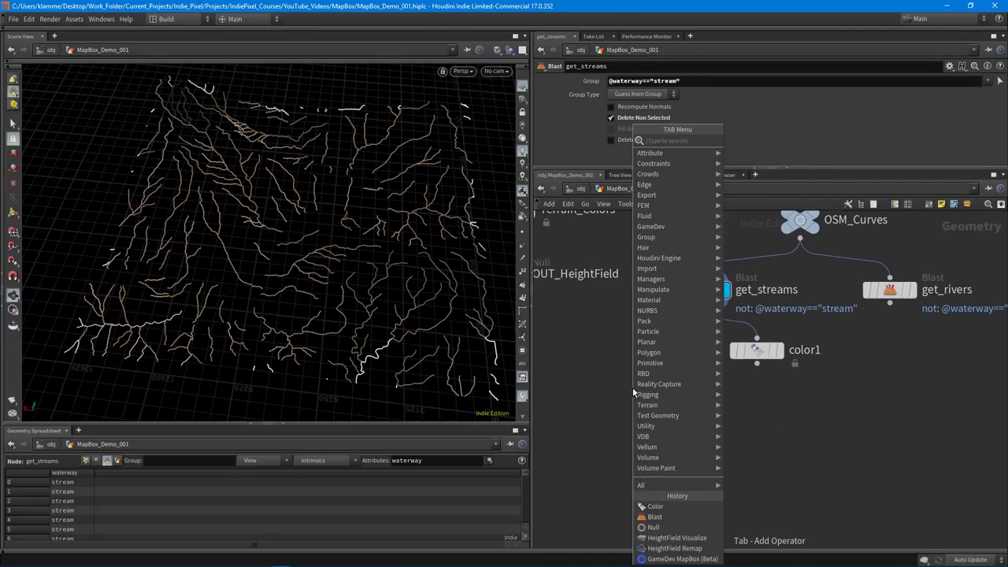
{"action": "key", "text": "BackSpace"}
{"action": "key", "text": "Escape"}
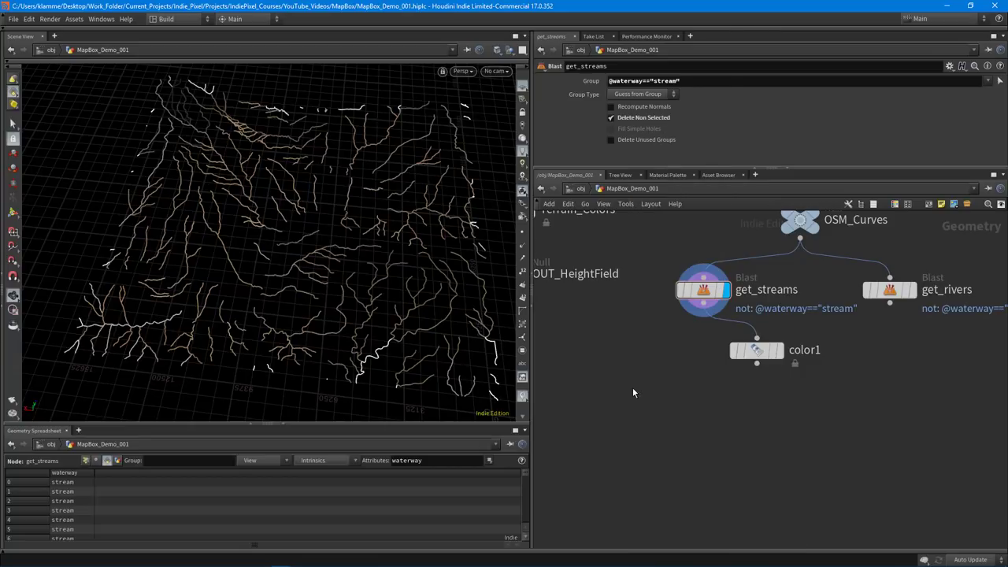
- Add an Attribute Wrangle, connect get_streams to its first input and color1 to its second, and display it
{"action": "key", "text": "Tab"}
{"action": "type", "text": "wran"}
{"action": "key", "text": "Return"}
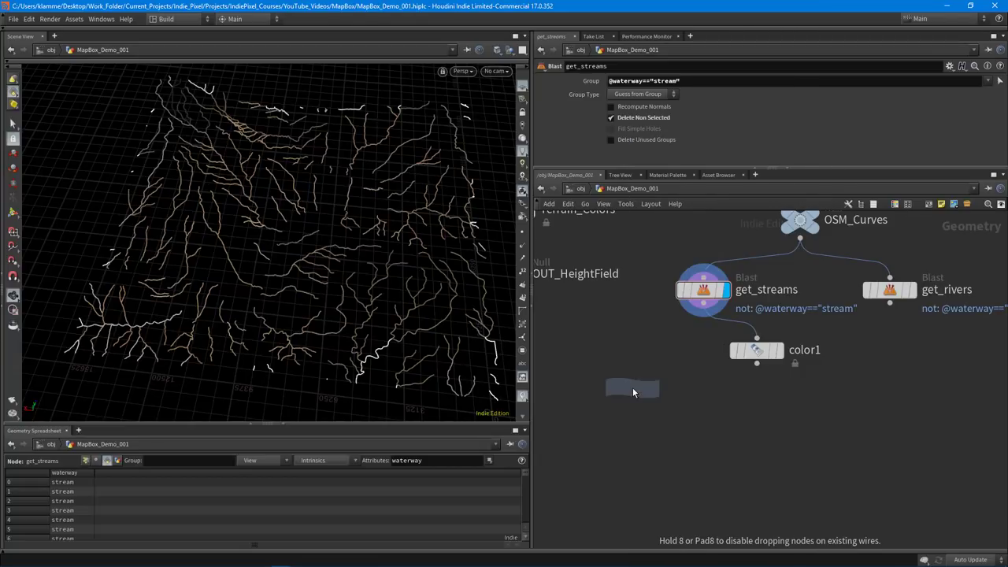
{"action": "left_click", "coordinate": [688, 402]}
{"action": "left_click", "coordinate": [695, 308]}
{"action": "left_click_drag", "start_coordinate": [695, 308], "coordinate": [724, 399]}
{"action": "left_click", "coordinate": [756, 365]}
{"action": "left_click", "coordinate": [697, 400]}
{"action": "left_click", "coordinate": [725, 411]}
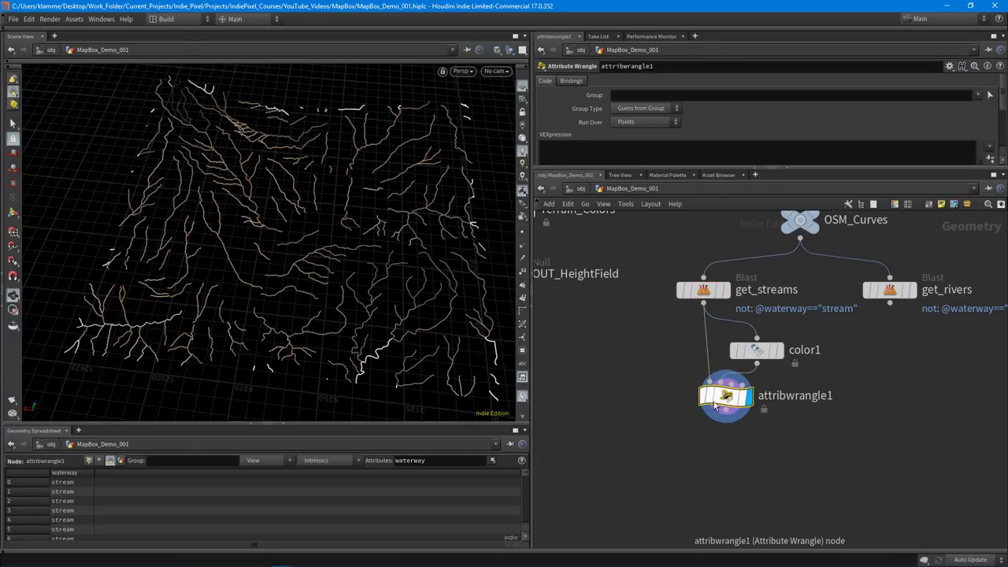
- Enlarge the wrangle's parameter area to expose the full VEXpression code editor
{"action": "double_click", "coordinate": [725, 398]}
{"action": "key", "text": "u"}
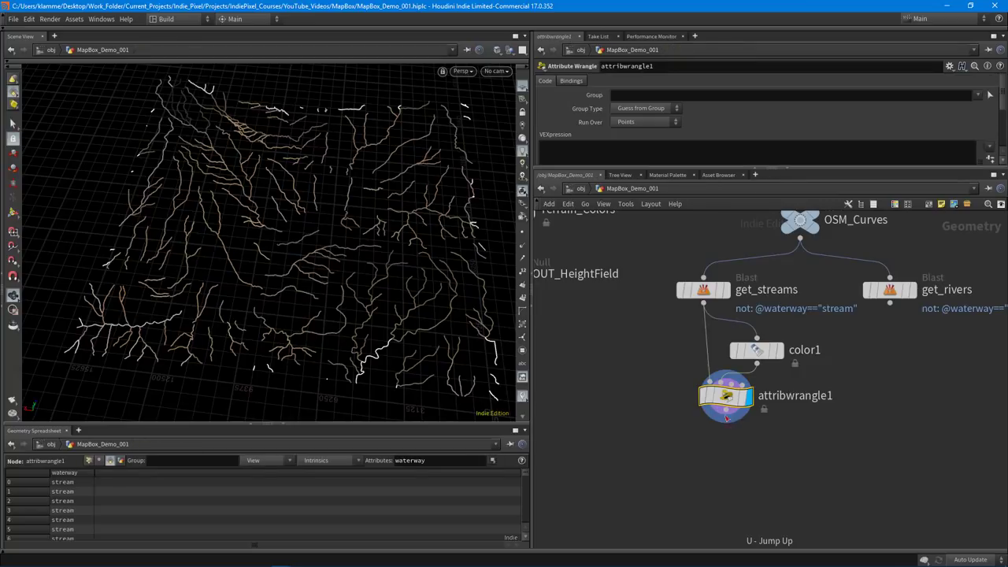
{"action": "left_click_drag", "start_coordinate": [801, 171], "coordinate": [800, 268]}
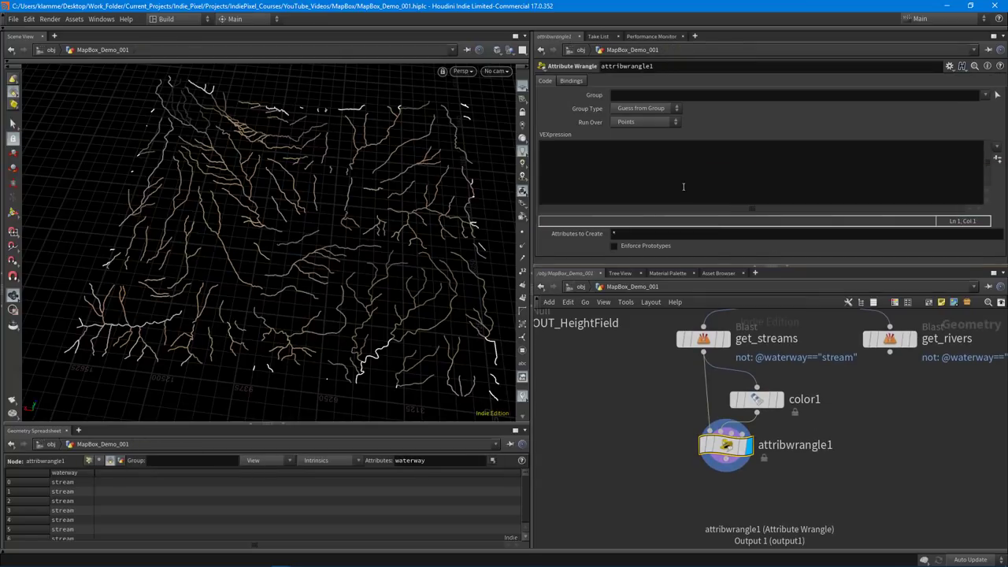
{"action": "left_click", "coordinate": [683, 186]}
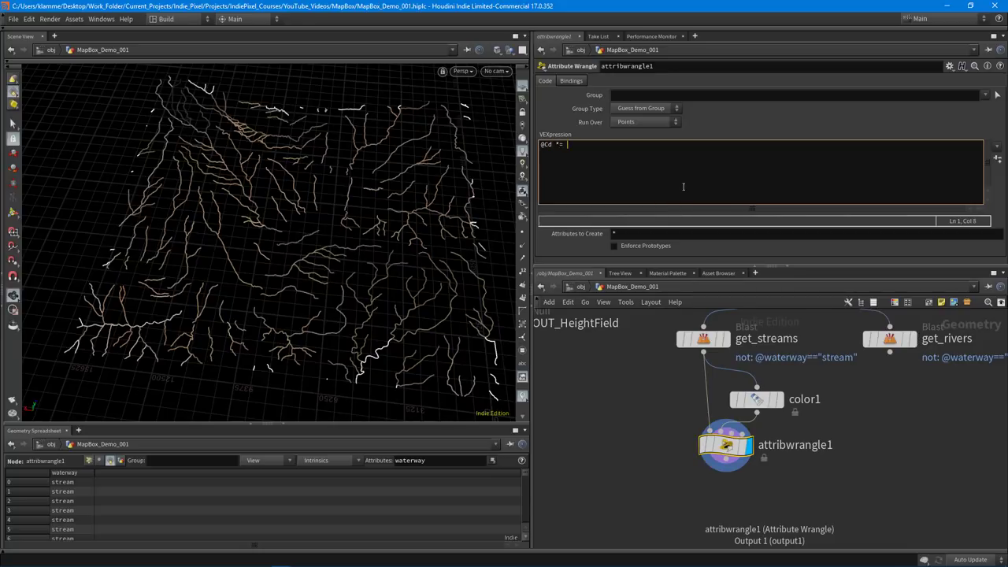
{"action": "type", "text": "int"}
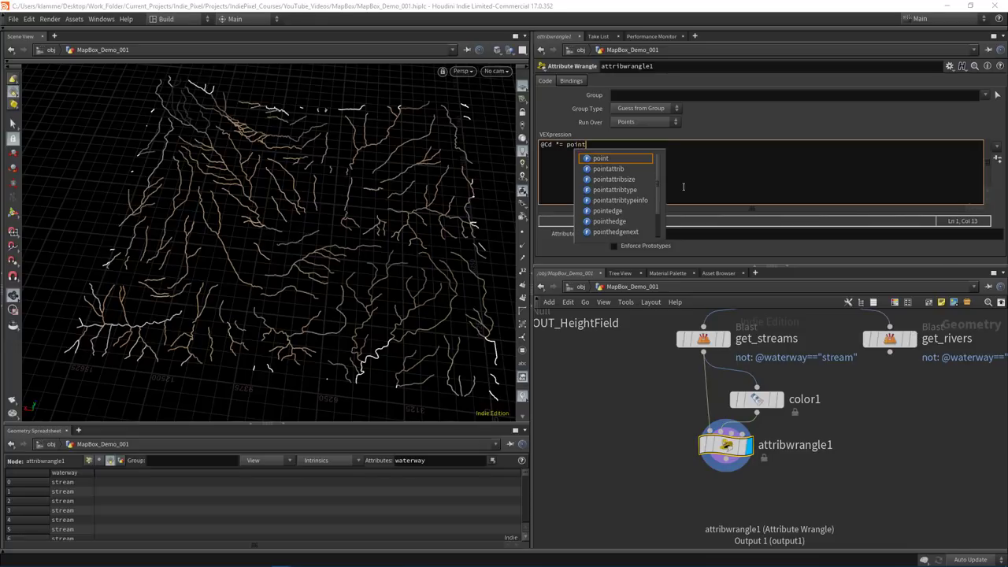
{"action": "type", "text": "()"}
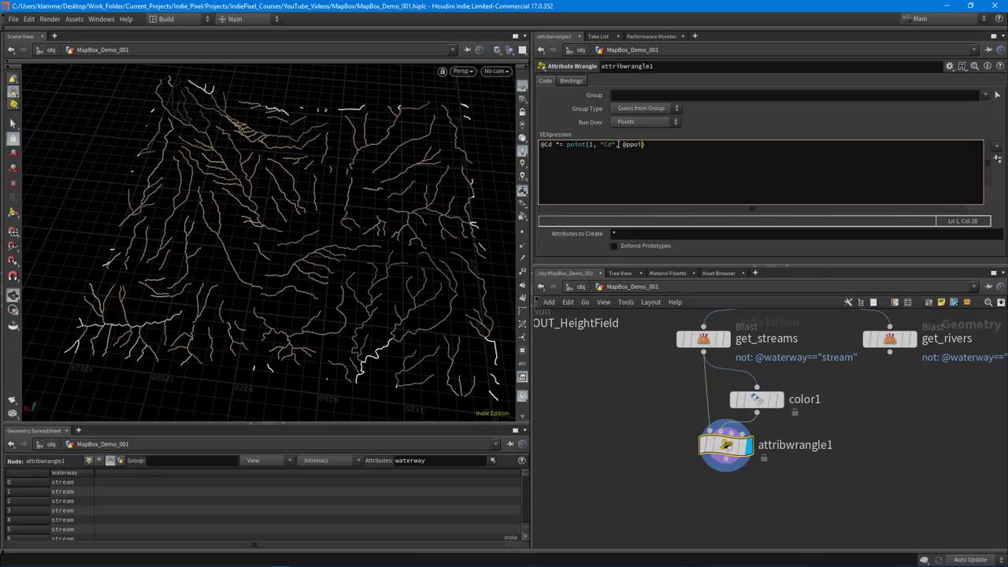
{"action": "type", "text": "tnum"}
{"action": "left_click_drag", "start_coordinate": [284, 231], "coordinate": [257, 290]}
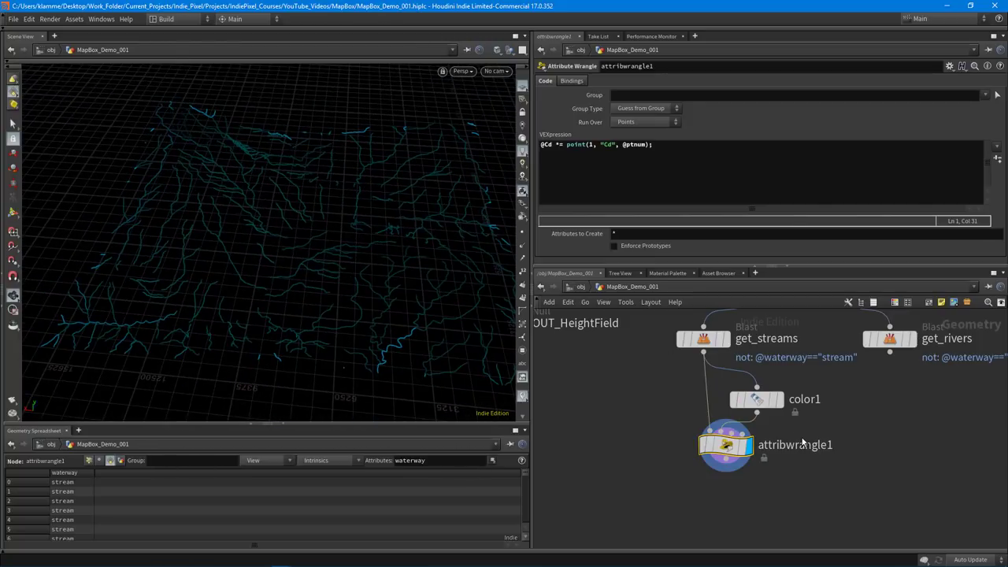
- Shift the attribute wrangle slightly away from below color1 and rename it colorize_streams
{"action": "middle_click_drag", "start_coordinate": [799, 442], "coordinate": [790, 418]}
{"action": "left_click_drag", "start_coordinate": [718, 424], "coordinate": [701, 425]}
{"action": "middle_click_drag", "start_coordinate": [740, 438], "coordinate": [736, 441]}
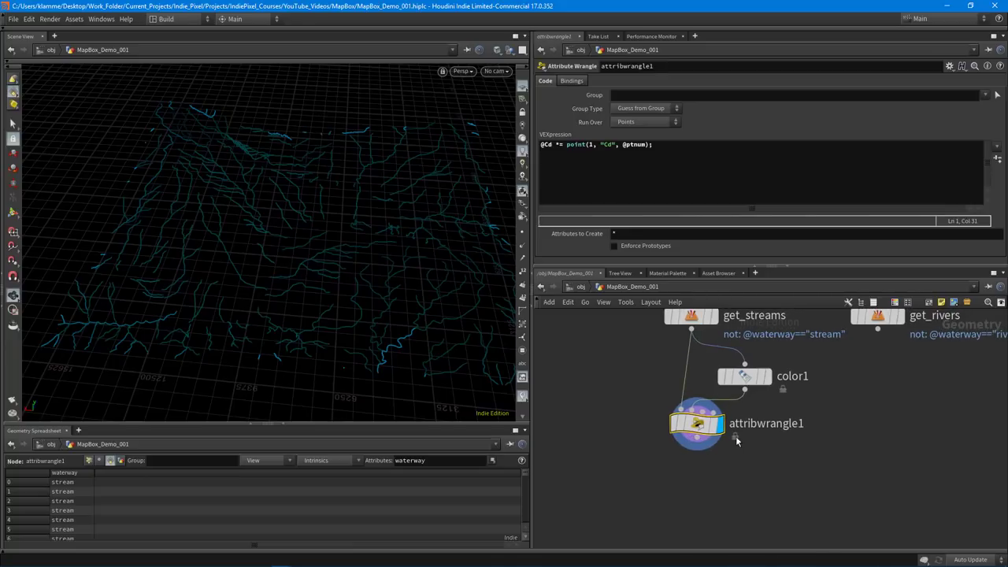
{"action": "double_click", "coordinate": [740, 424]}
{"action": "type", "text": "colorize_"}
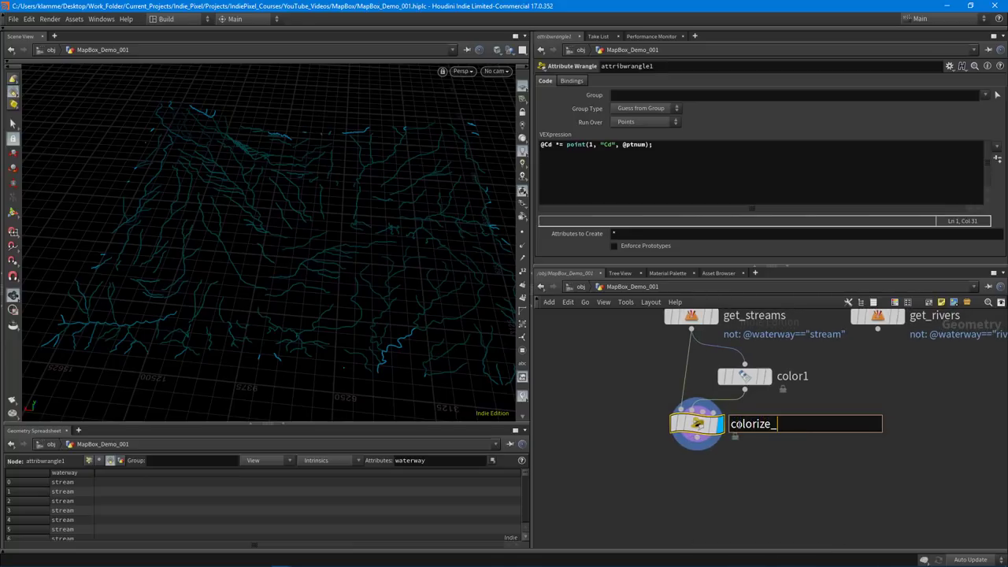
{"action": "type", "text": "streams"}
{"action": "key", "text": "Return"}
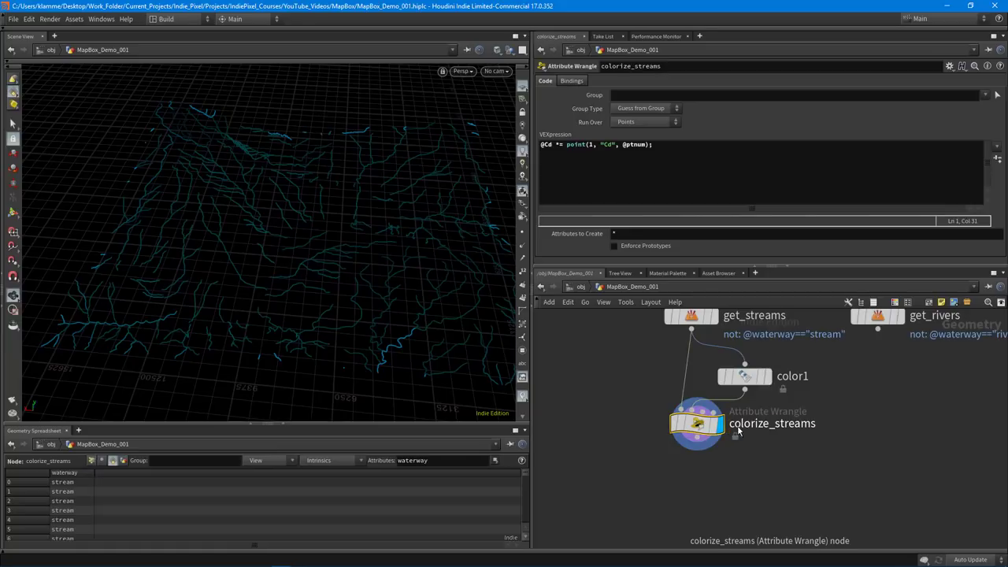
- Duplicate color1 and colorize_streams together and place the copies beneath get_rivers
{"action": "left_click_drag", "start_coordinate": [611, 493], "coordinate": [793, 367]}
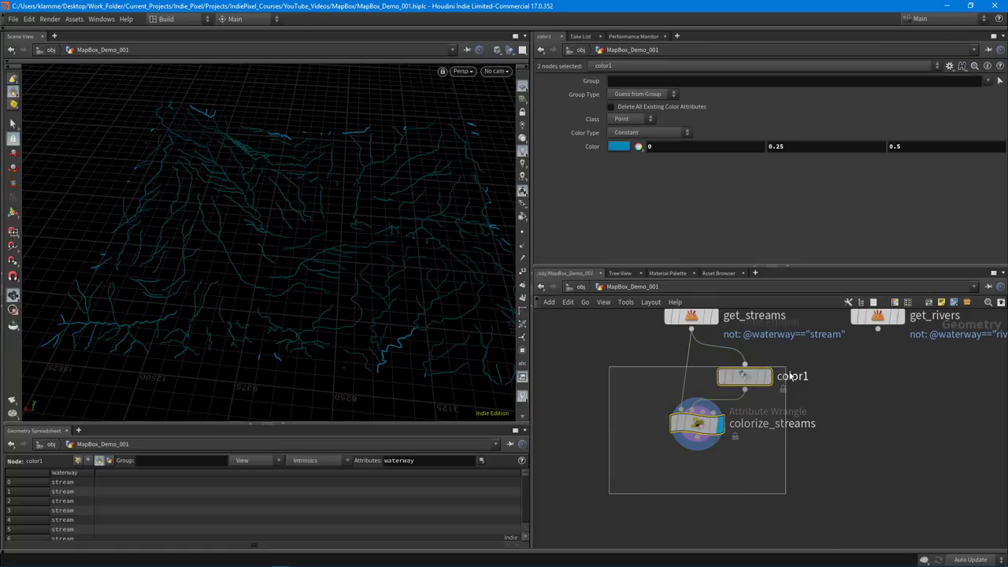
{"action": "key", "text": "ctrl+c"}
{"action": "key", "text": "ctrl+v"}
{"action": "middle_click_drag", "start_coordinate": [862, 408], "coordinate": [682, 409]}
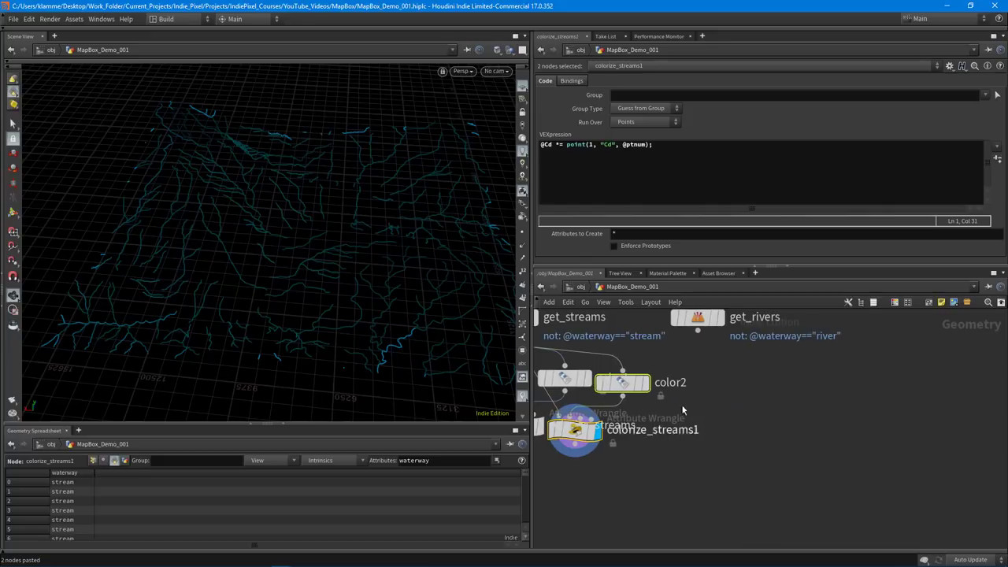
{"action": "left_click_drag", "start_coordinate": [645, 379], "coordinate": [759, 379]}
- Connect get_rivers to the input of color2 and to the first input of colorize_streams1
{"action": "left_click", "coordinate": [946, 333]}
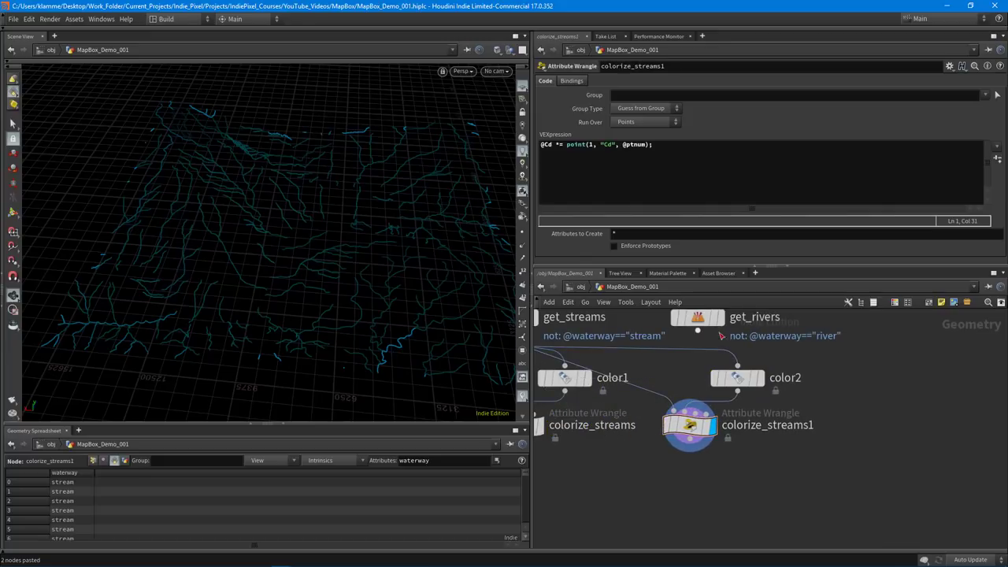
{"action": "left_click", "coordinate": [697, 331]}
{"action": "left_click", "coordinate": [732, 363]}
{"action": "left_click", "coordinate": [697, 331]}
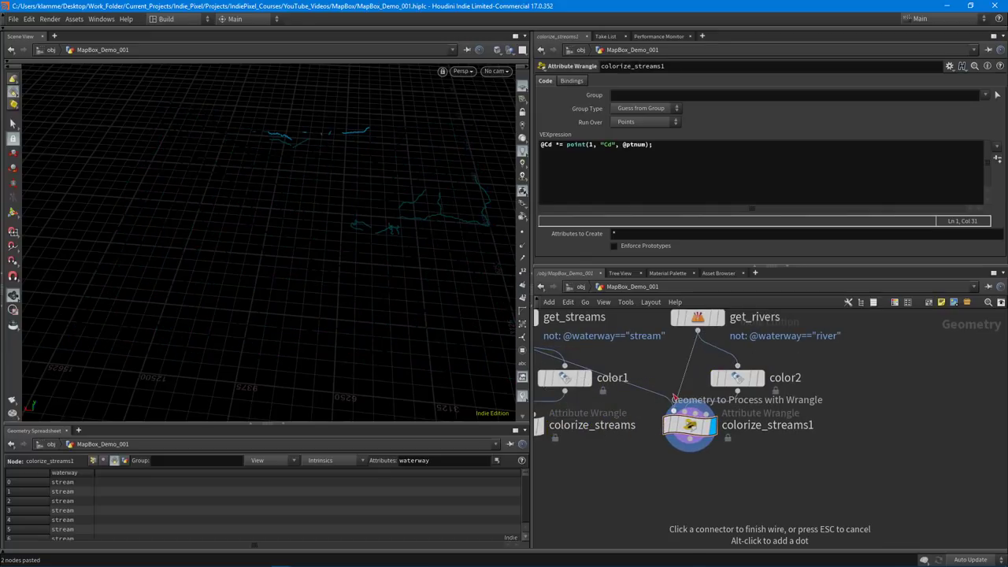
{"action": "left_click", "coordinate": [673, 396]}
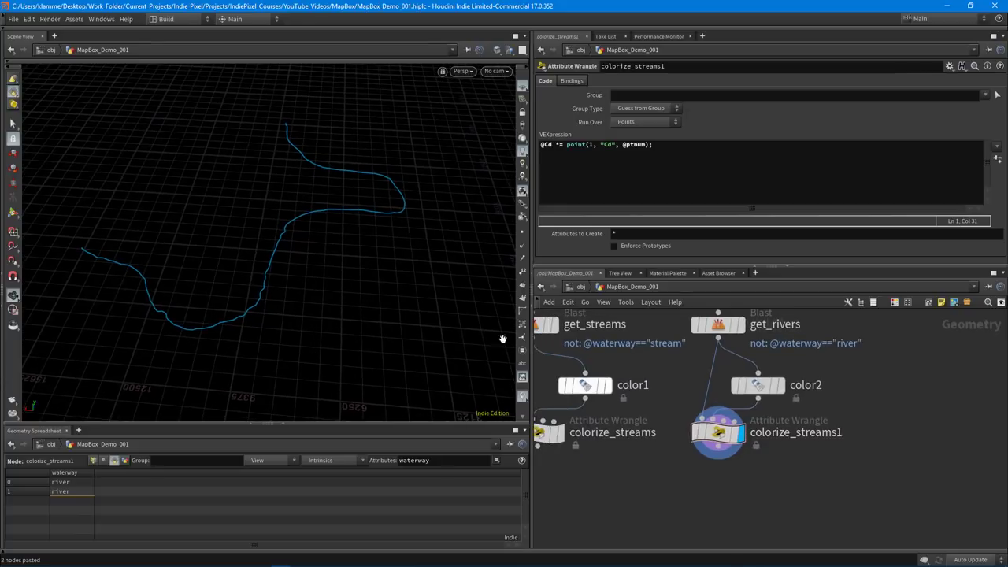
- Set color2's constant color to a muted green with RGB values 0.166272, 0.433, 0.201836
{"action": "left_click", "coordinate": [772, 385]}
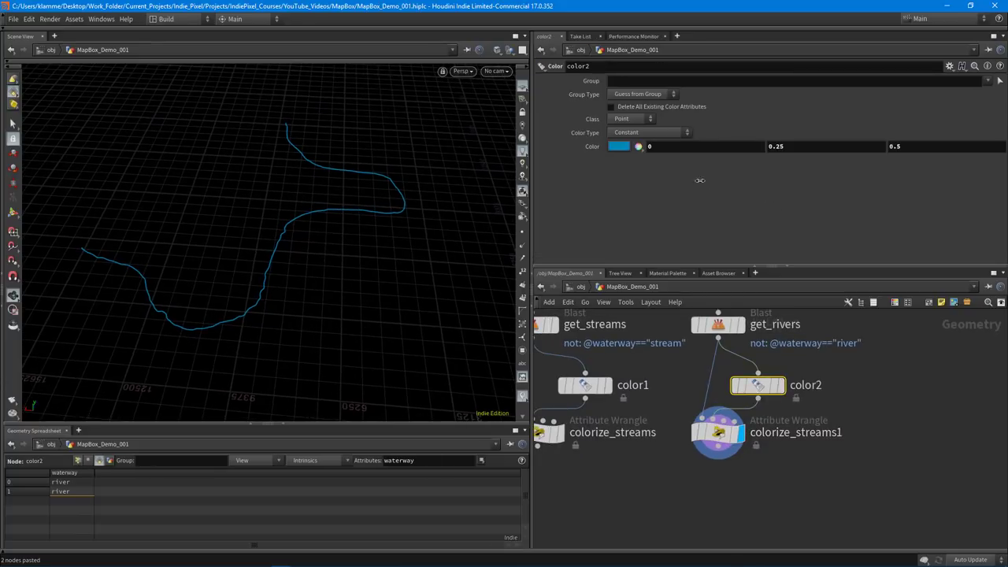
{"action": "left_click", "coordinate": [621, 146]}
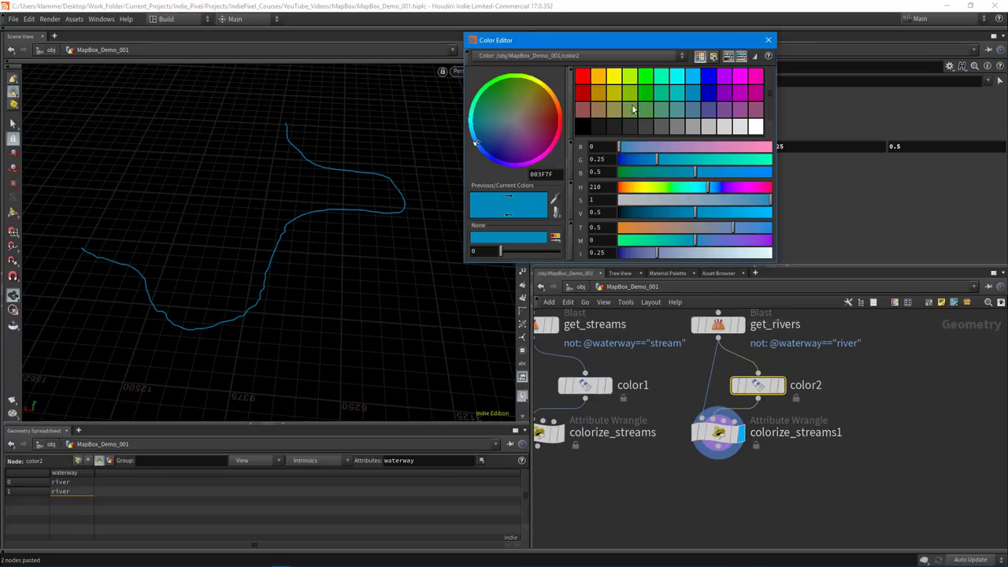
{"action": "left_click", "coordinate": [618, 109]}
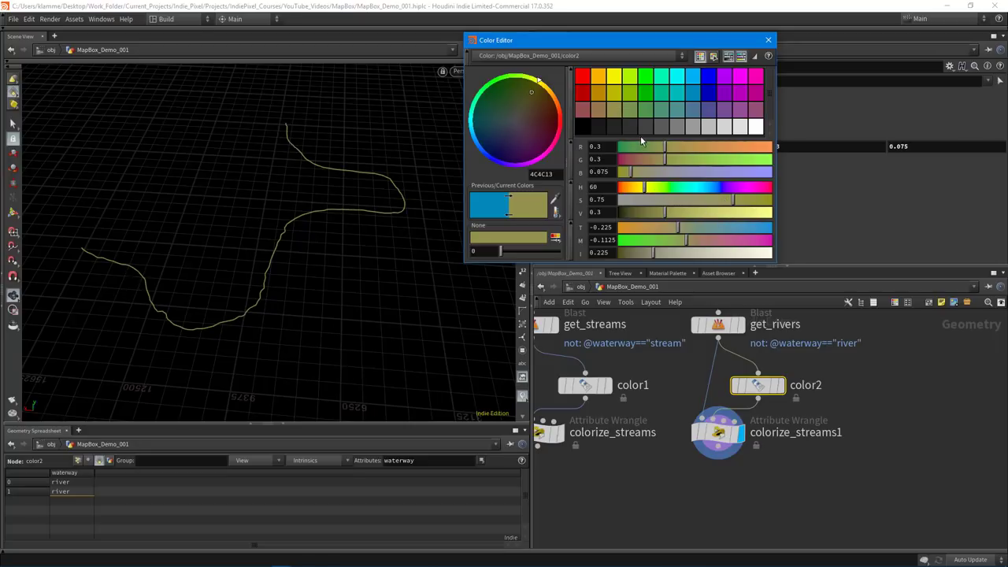
{"action": "left_click", "coordinate": [630, 110]}
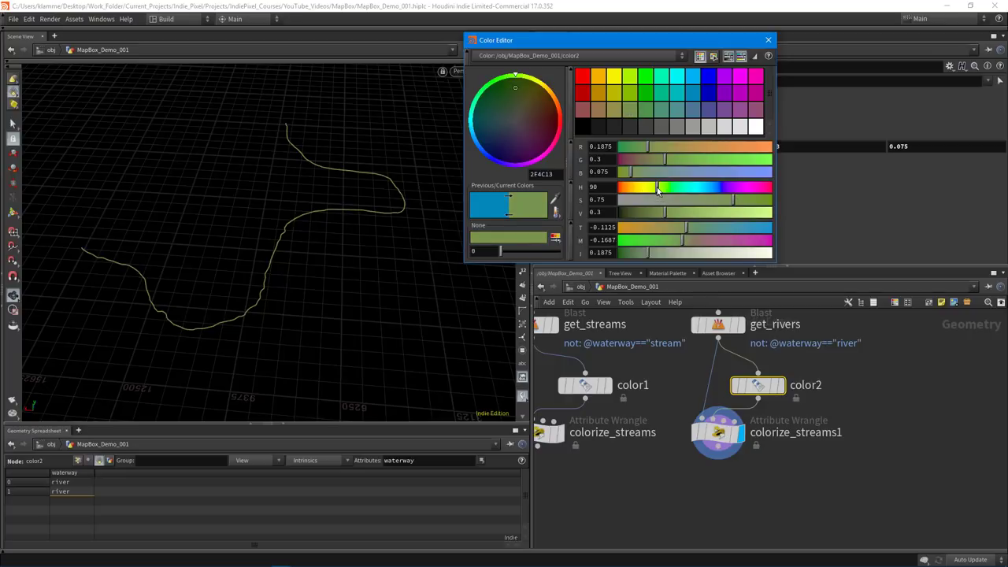
{"action": "mouse_move", "coordinate": [658, 191]}
{"action": "left_mouse_down"}
{"action": "mouse_move", "coordinate": [637, 188]}
{"action": "mouse_move", "coordinate": [667, 213]}
{"action": "mouse_move", "coordinate": [707, 221]}
{"action": "mouse_move", "coordinate": [685, 214]}
{"action": "mouse_move", "coordinate": [712, 199]}
{"action": "mouse_move", "coordinate": [642, 188]}
{"action": "mouse_move", "coordinate": [687, 188]}
{"action": "mouse_move", "coordinate": [672, 189]}
{"action": "left_mouse_up"}
{"action": "left_click", "coordinate": [767, 39]}
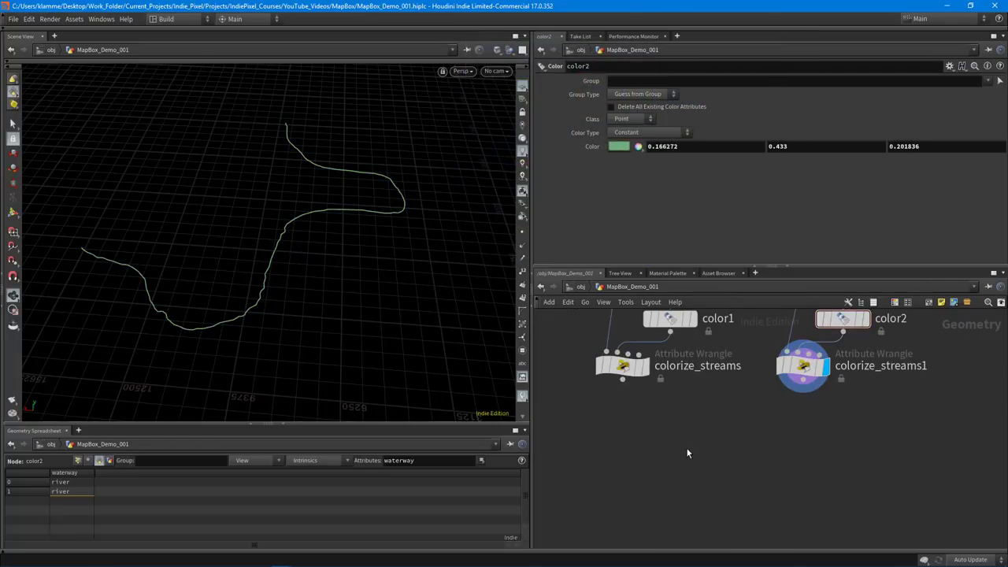
- Add a Merge node, connect colorize_streams and colorize_streams1 to it, and display the combined curves
{"action": "key", "text": "Tab"}
{"action": "type", "text": "mer"}
{"action": "key", "text": "Return"}
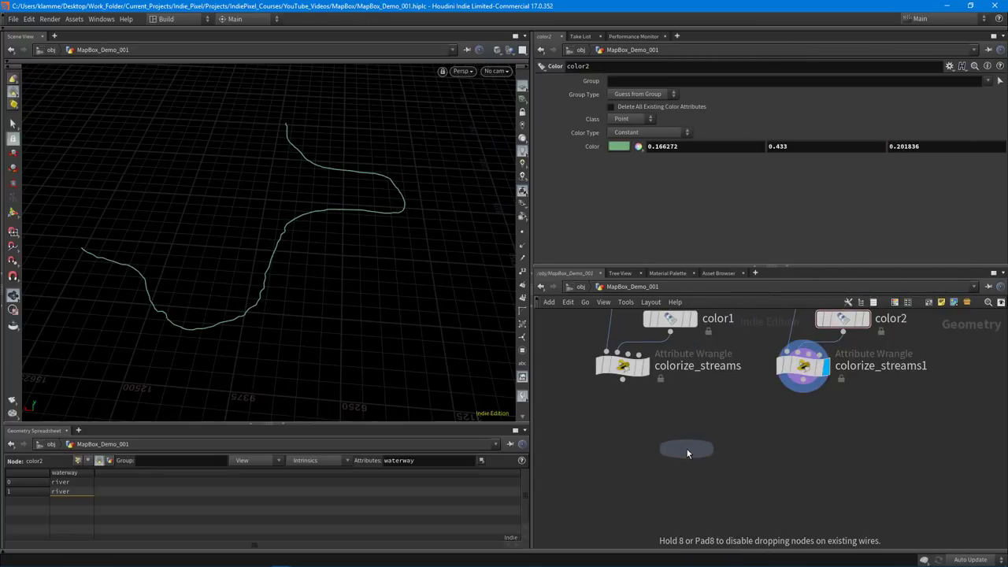
{"action": "left_click", "coordinate": [706, 452]}
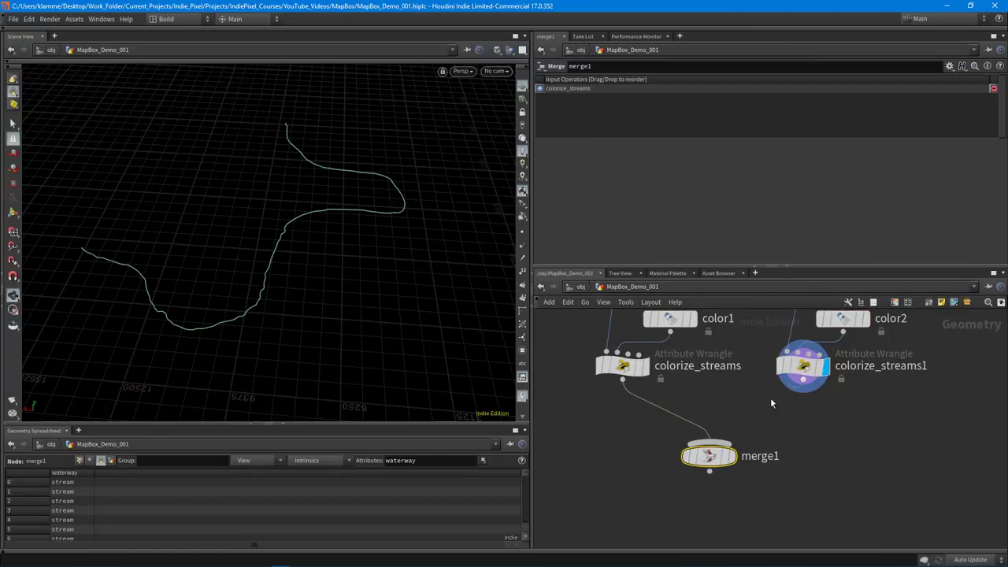
{"action": "left_click_drag", "start_coordinate": [771, 399], "coordinate": [712, 441]}
{"action": "left_click", "coordinate": [730, 456]}
{"action": "left_click_drag", "start_coordinate": [374, 296], "coordinate": [427, 328]}
{"action": "middle_click_drag", "start_coordinate": [428, 328], "coordinate": [257, 265], "text": "alt"}
{"action": "right_click_drag", "start_coordinate": [256, 265], "coordinate": [315, 300], "text": "alt"}
- Add a second Merge node below the network and connect OUT_HeightField to it
{"action": "middle_click_drag", "start_coordinate": [565, 500], "coordinate": [673, 463]}
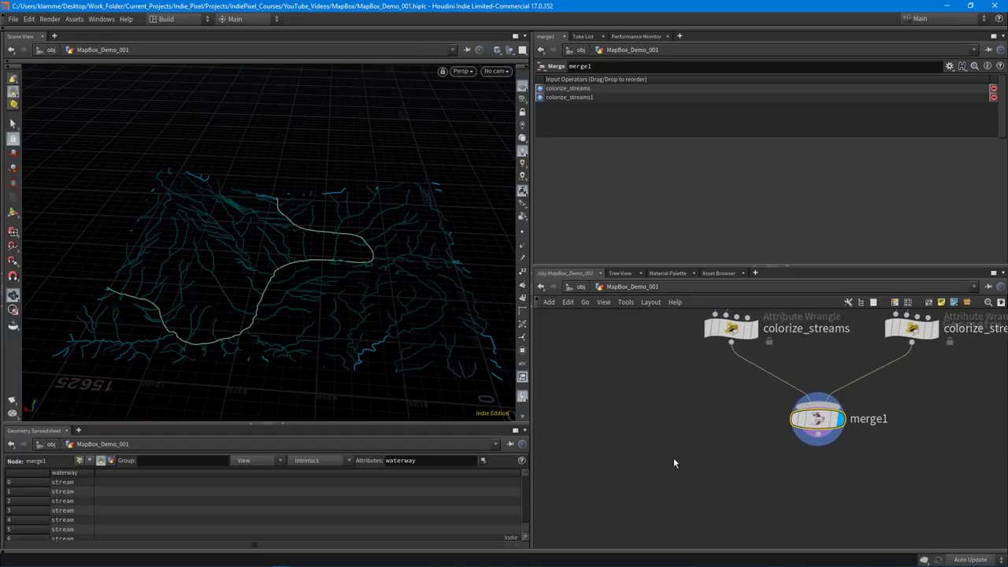
{"action": "scroll", "coordinate": [690, 443], "scroll_direction": "down", "scroll_amount": 3}
{"action": "key", "text": "Tab"}
{"action": "type", "text": "m"}
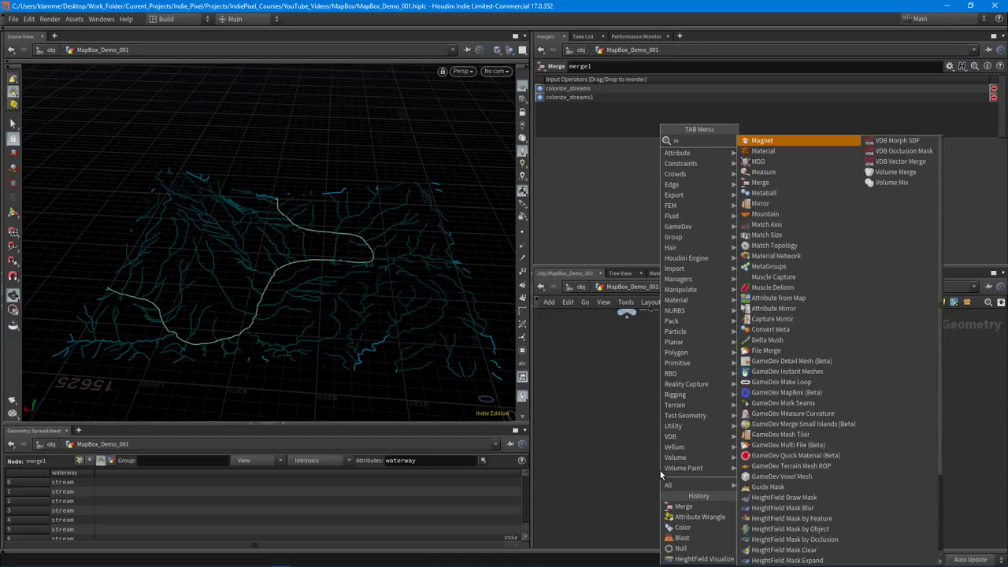
{"action": "type", "text": "erge"}
{"action": "key", "text": "Return"}
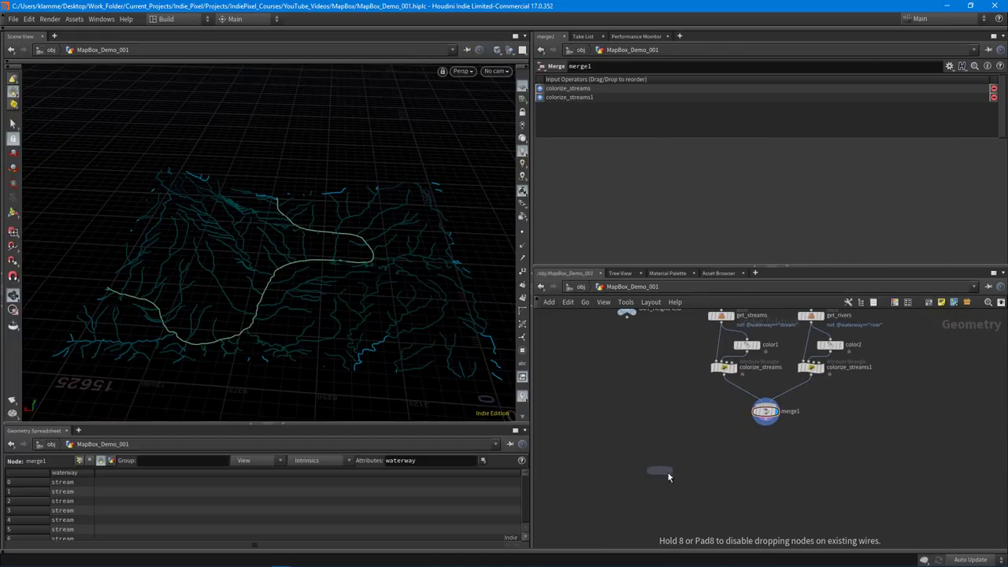
{"action": "left_click", "coordinate": [667, 477]}
{"action": "left_click", "coordinate": [627, 319]}
{"action": "left_click", "coordinate": [670, 465]}
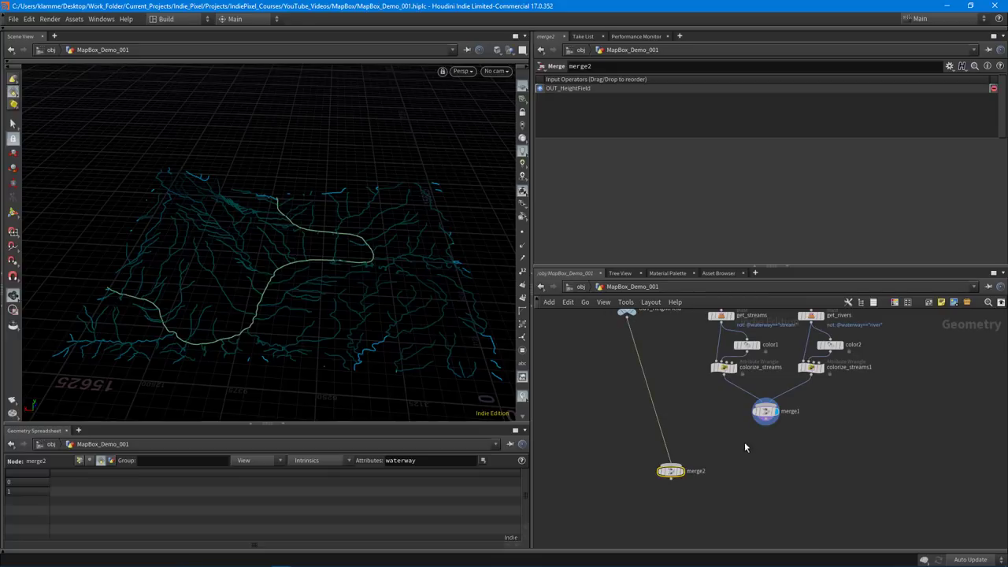
- Connect merge1 to merge2 and display merge2 to combine the waterways with the terrain
{"action": "left_click", "coordinate": [769, 418]}
{"action": "left_click", "coordinate": [770, 424]}
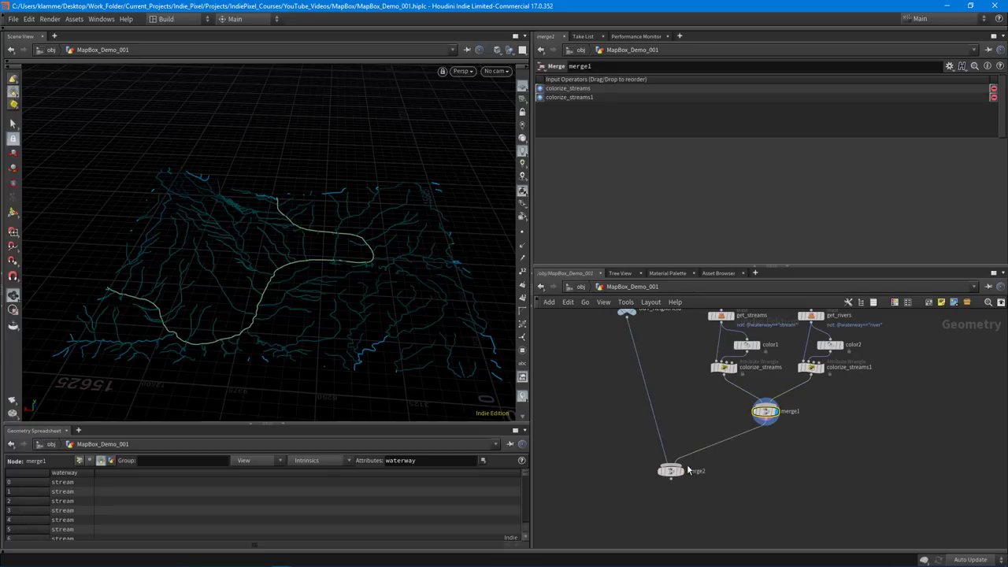
{"action": "left_click", "coordinate": [670, 470]}
{"action": "left_click", "coordinate": [682, 471]}
- Maximize the scene view and examine how the river and stream curves follow the terrain from several angles
{"action": "right_click_drag", "start_coordinate": [281, 245], "coordinate": [331, 270]}
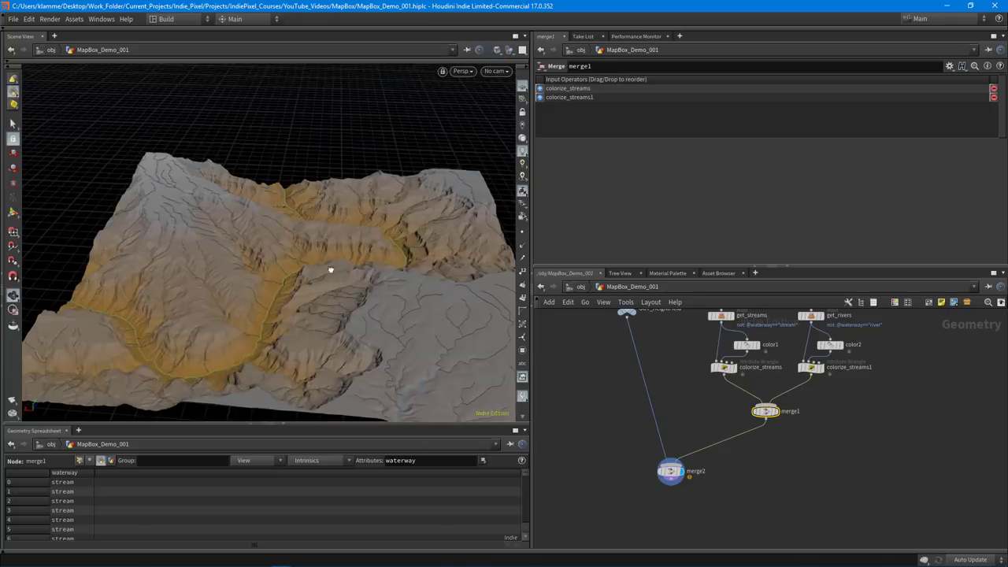
{"action": "left_click_drag", "start_coordinate": [331, 270], "coordinate": [344, 292]}
{"action": "middle_click_drag", "start_coordinate": [318, 258], "coordinate": [296, 250]}
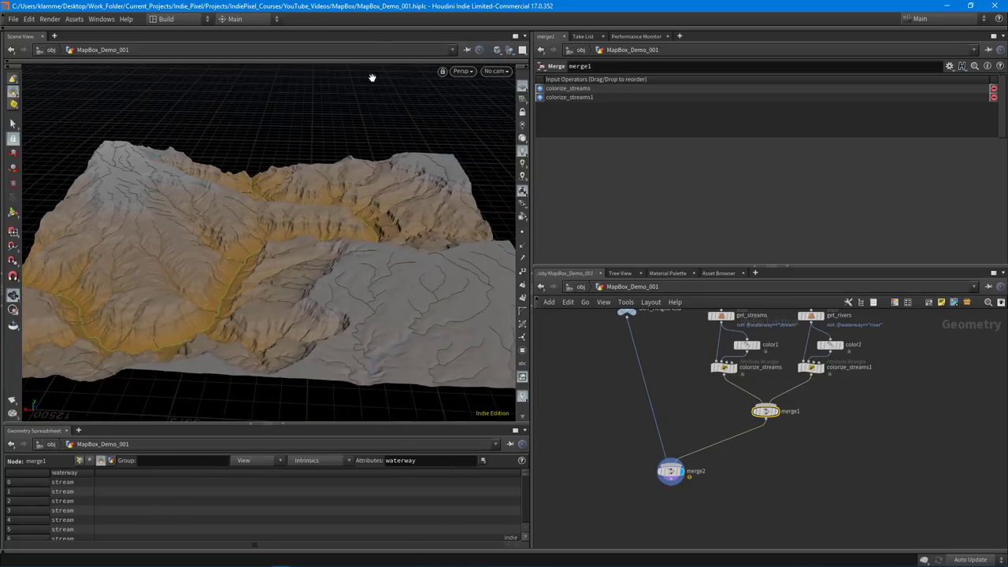
{"action": "left_click", "coordinate": [515, 35]}
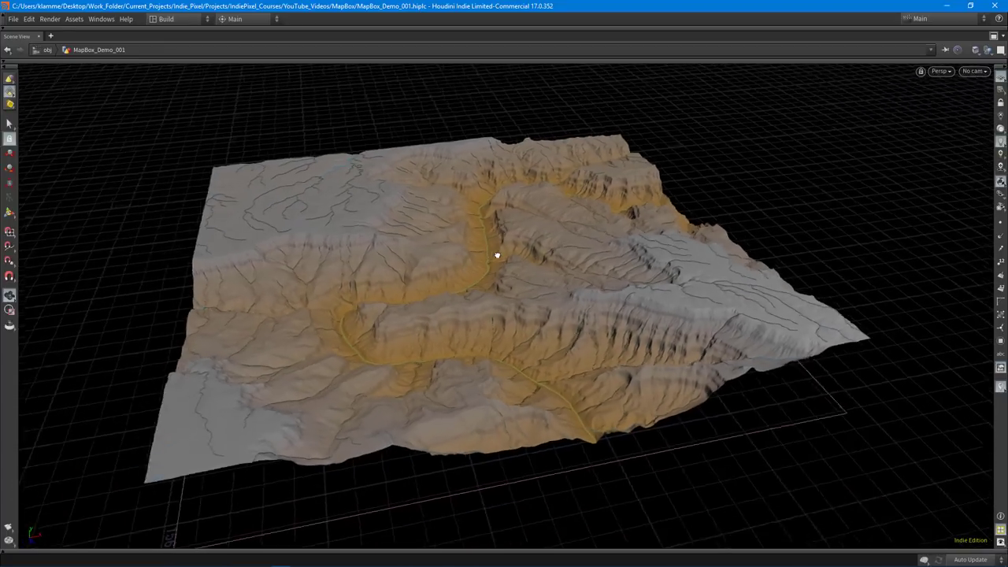
{"action": "left_click_drag", "start_coordinate": [513, 313], "coordinate": [572, 331]}
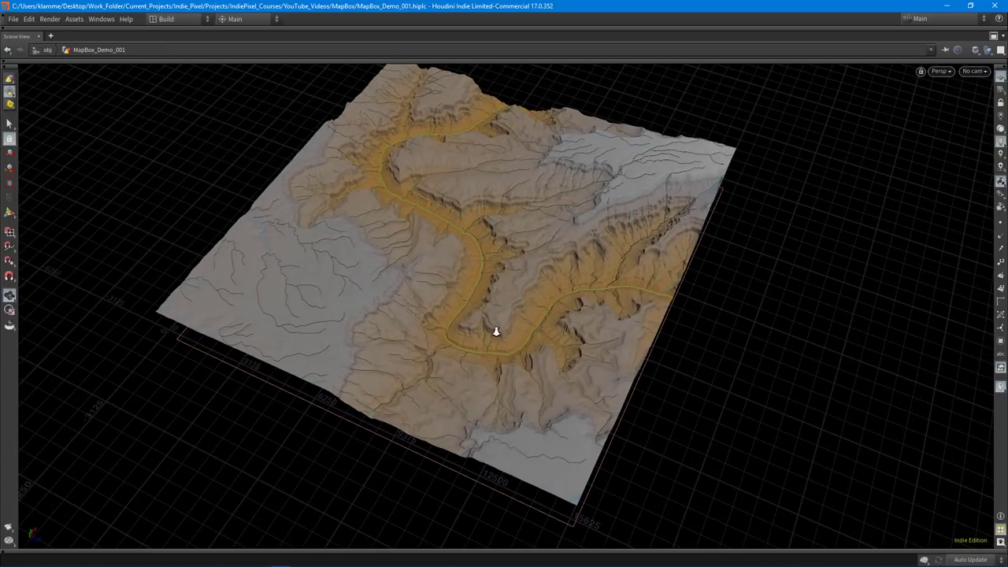
{"action": "right_click_drag", "start_coordinate": [496, 331], "coordinate": [661, 310]}
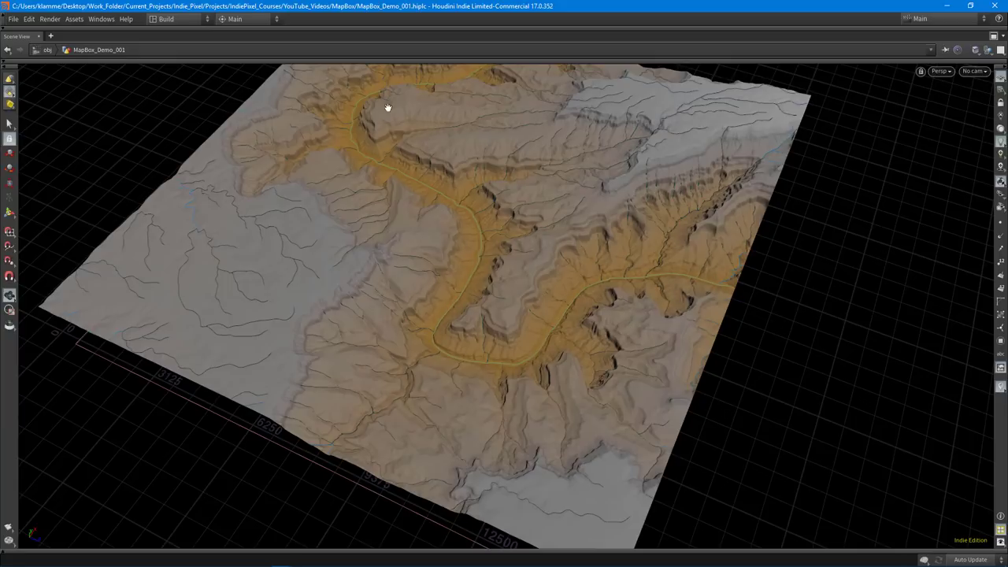
{"action": "left_click_drag", "start_coordinate": [426, 141], "coordinate": [703, 200]}
{"action": "left_click_drag", "start_coordinate": [488, 328], "coordinate": [500, 284]}
{"action": "right_click_drag", "start_coordinate": [515, 299], "coordinate": [389, 291]}
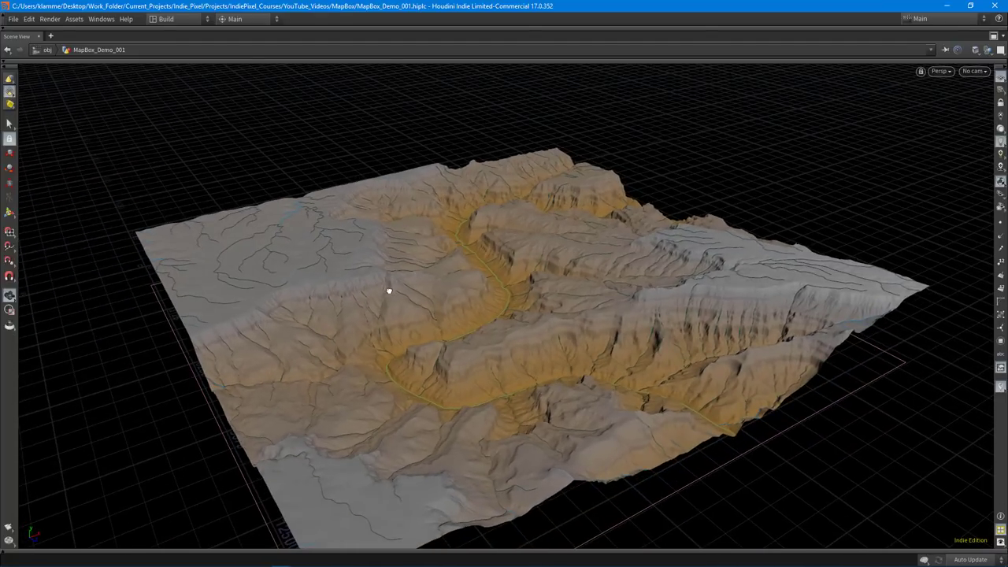